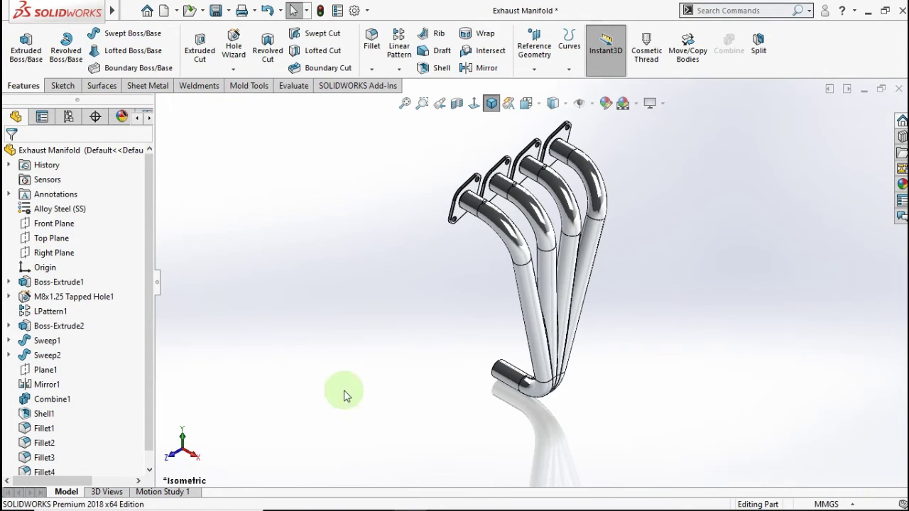
- Turn on Top Level Transparency for the manifold and enable the Flow Simulation add-in
{"action": "right_click", "coordinate": [96, 151]}
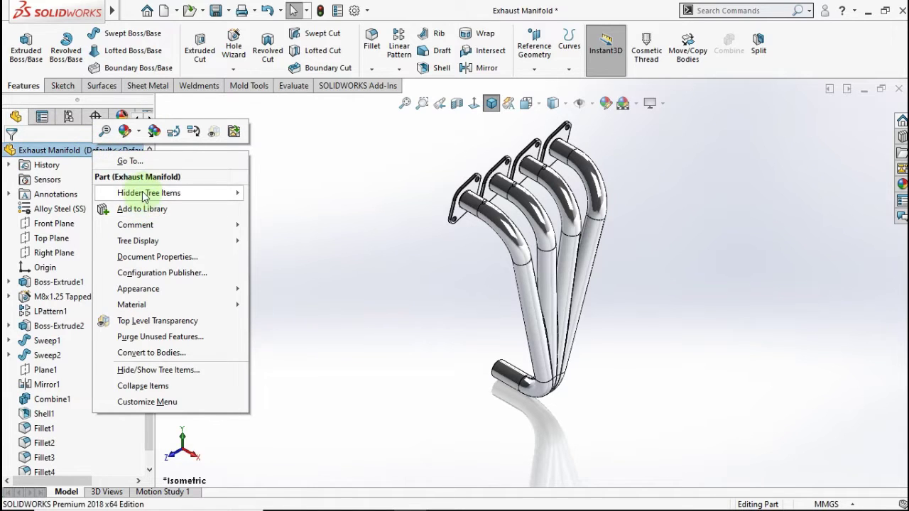
{"action": "left_click", "coordinate": [142, 320]}
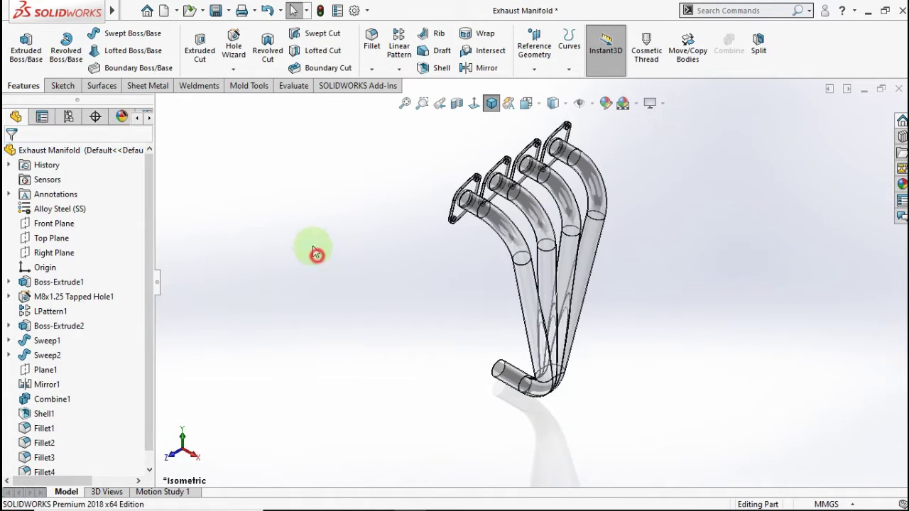
{"action": "left_click", "coordinate": [340, 90]}
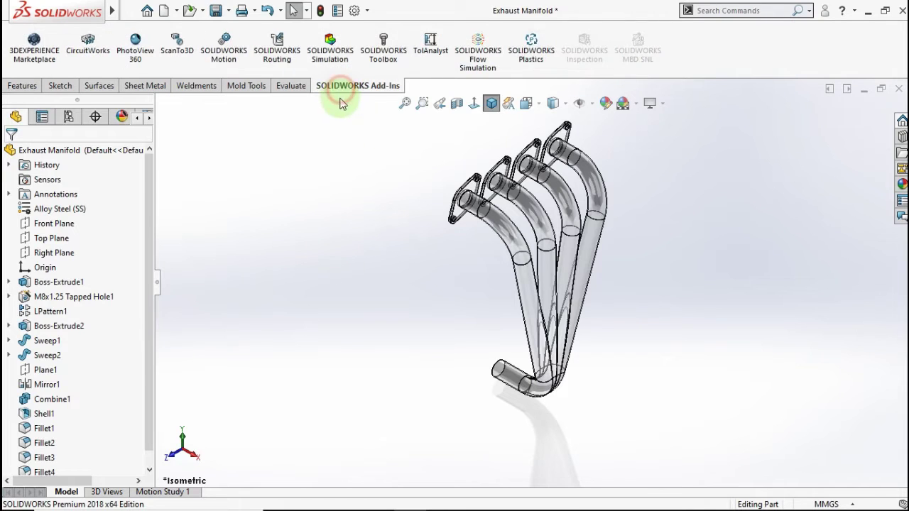
{"action": "left_click", "coordinate": [477, 60]}
{"action": "left_click", "coordinate": [440, 86]}
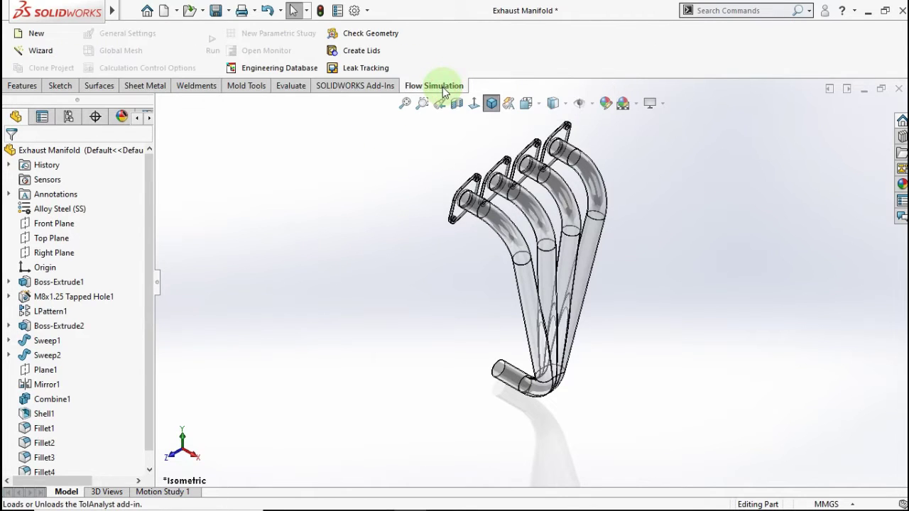
- Start Create Lids and select the four flange faces to cap
{"action": "left_click", "coordinate": [343, 51]}
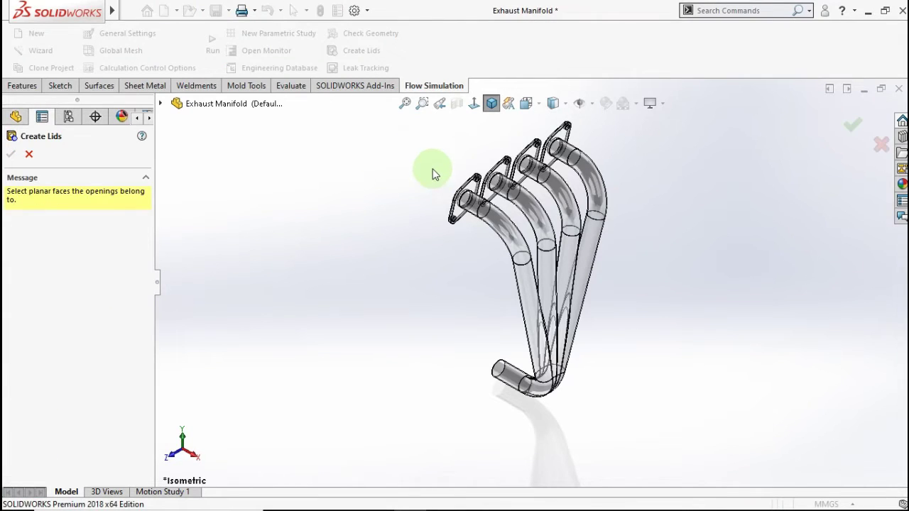
{"action": "scroll", "coordinate": [465, 206], "scroll_direction": "down", "scroll_amount": 2}
{"action": "scroll", "coordinate": [467, 207], "scroll_direction": "down", "scroll_amount": 1}
{"action": "middle_click_drag", "start_coordinate": [487, 213], "coordinate": [502, 229]}
{"action": "scroll", "coordinate": [483, 213], "scroll_direction": "down", "scroll_amount": 3}
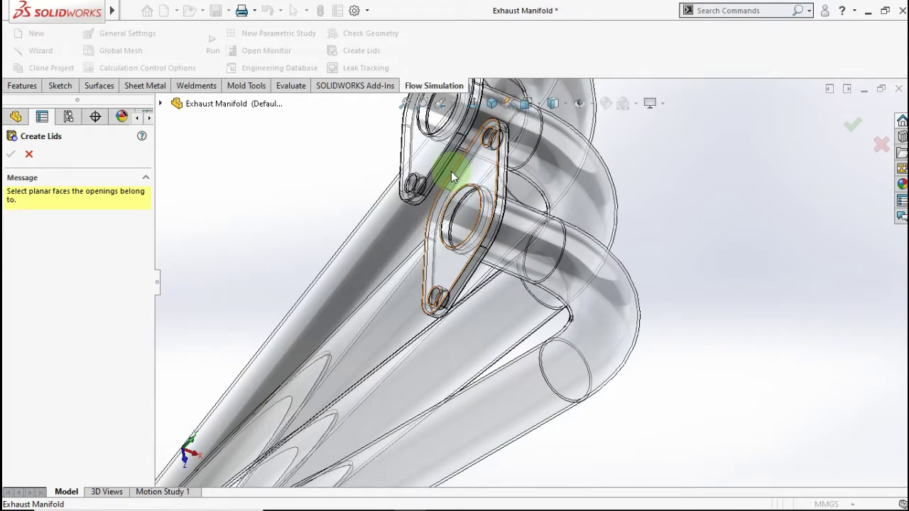
{"action": "left_click", "coordinate": [450, 171]}
{"action": "middle_click_drag", "start_coordinate": [451, 171], "coordinate": [472, 193]}
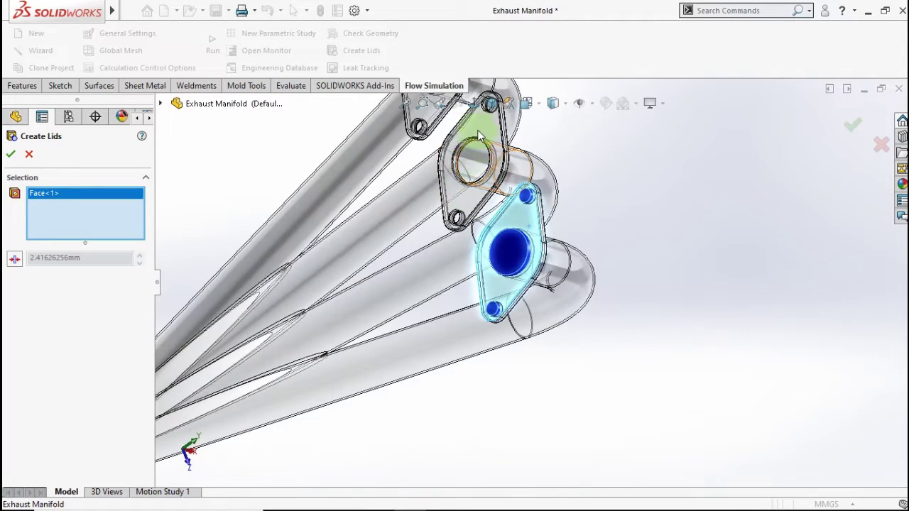
{"action": "left_click", "coordinate": [465, 138]}
{"action": "mouse_move", "coordinate": [465, 138]}
{"action": "middle_mouse_down"}
{"action": "mouse_move", "coordinate": [488, 124]}
{"action": "mouse_move", "coordinate": [447, 337]}
{"action": "mouse_move", "coordinate": [375, 396]}
{"action": "middle_mouse_up"}
{"action": "left_click", "coordinate": [475, 134]}
{"action": "left_click", "coordinate": [448, 337]}
- Add the pipe outlet end face as the fifth lid and return to isometric view
{"action": "scroll", "coordinate": [203, 417], "scroll_direction": "down", "scroll_amount": 5}
{"action": "scroll", "coordinate": [289, 360], "scroll_direction": "down", "scroll_amount": 2}
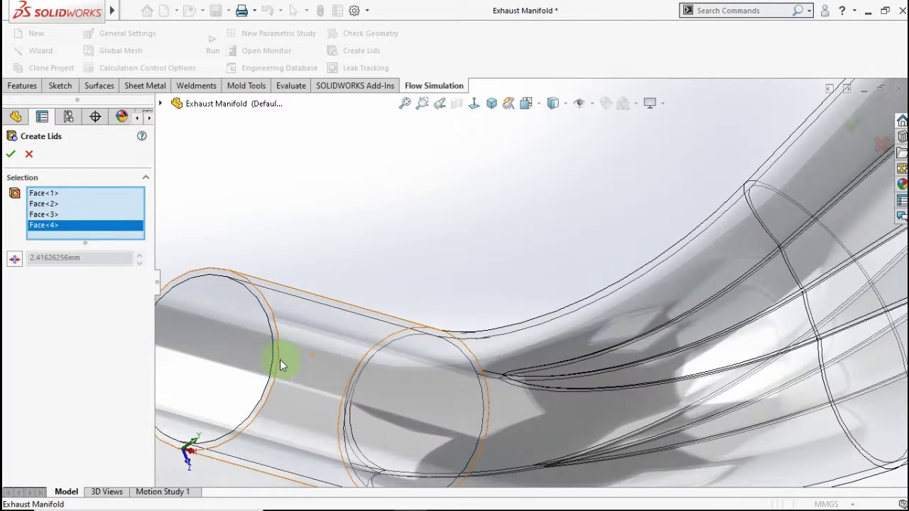
{"action": "left_click", "coordinate": [277, 343]}
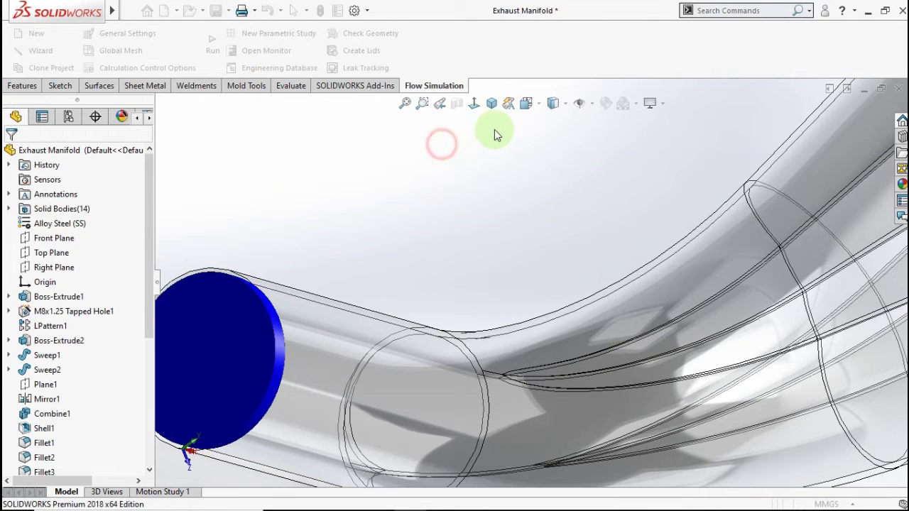
{"action": "left_click", "coordinate": [493, 107]}
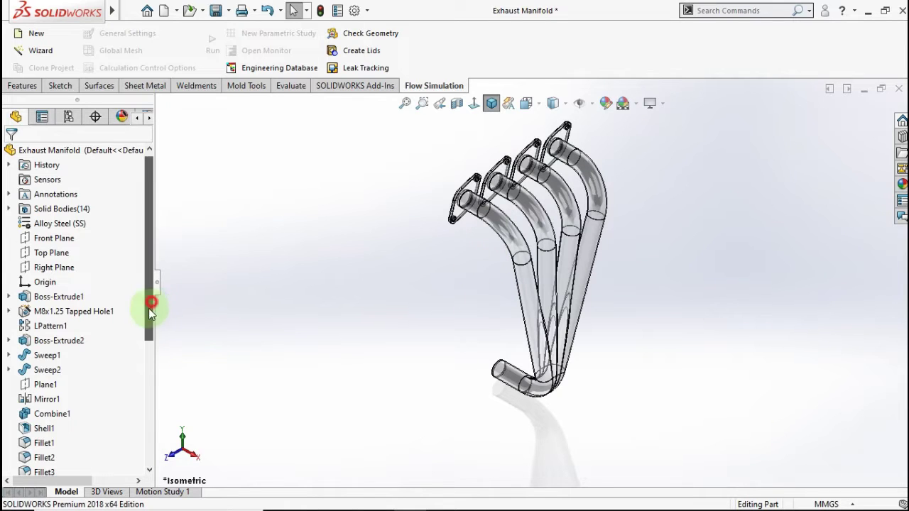
- Run an Internal geometry check and display the 0.000807857 m^3 fluid volume
{"action": "left_click_drag", "start_coordinate": [149, 305], "coordinate": [148, 444]}
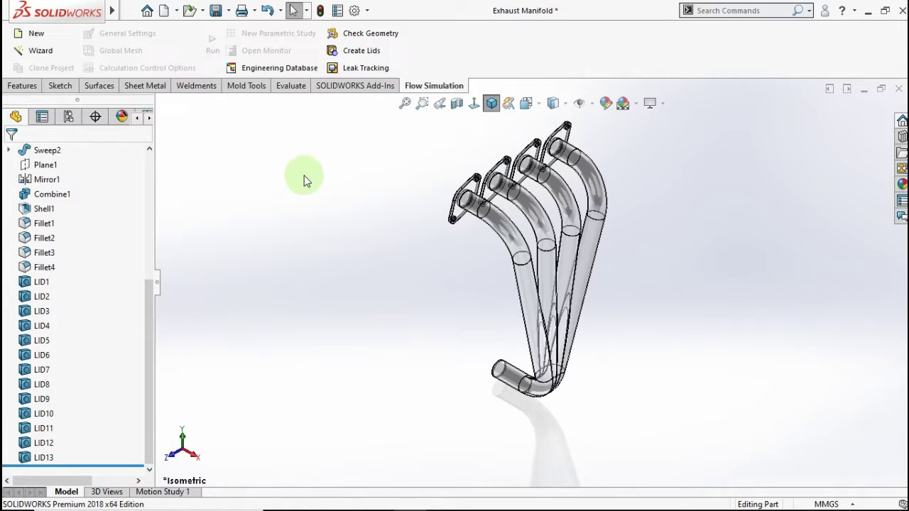
{"action": "left_click", "coordinate": [357, 39]}
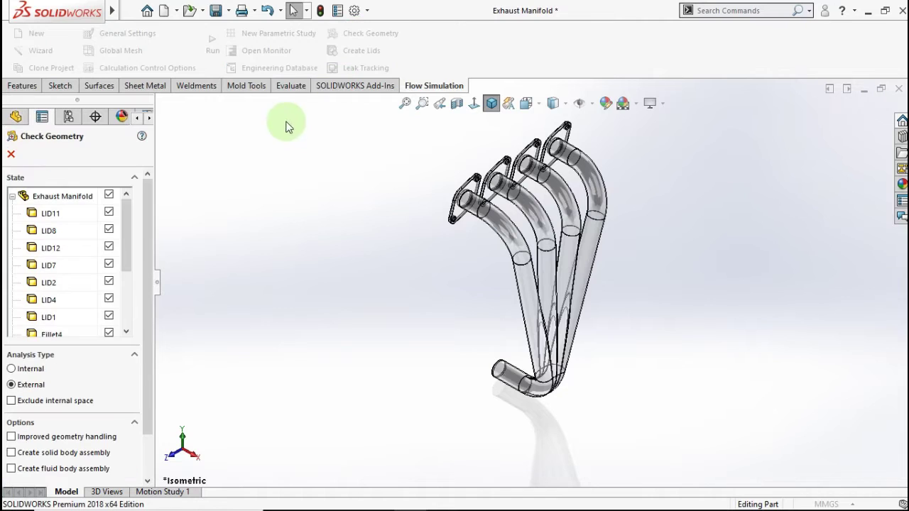
{"action": "left_click_drag", "start_coordinate": [129, 225], "coordinate": [140, 329]}
{"action": "left_click", "coordinate": [12, 318]}
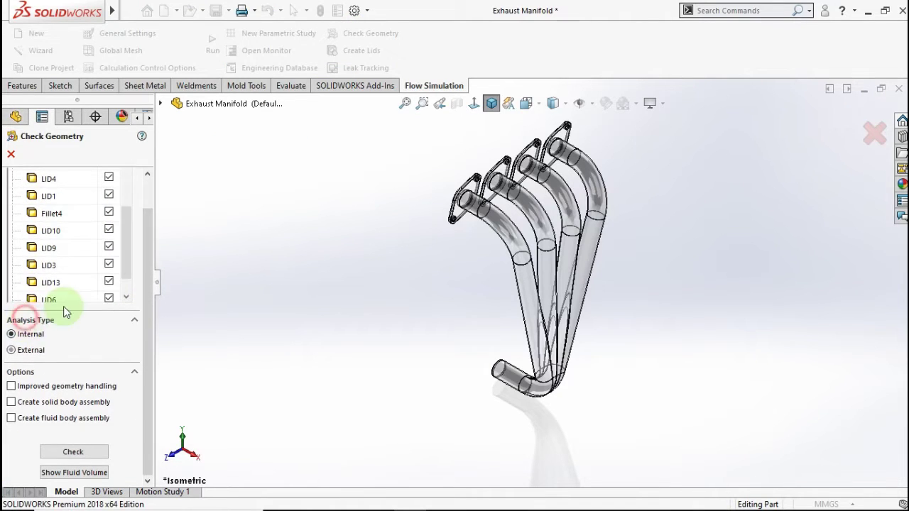
{"action": "left_click", "coordinate": [73, 457]}
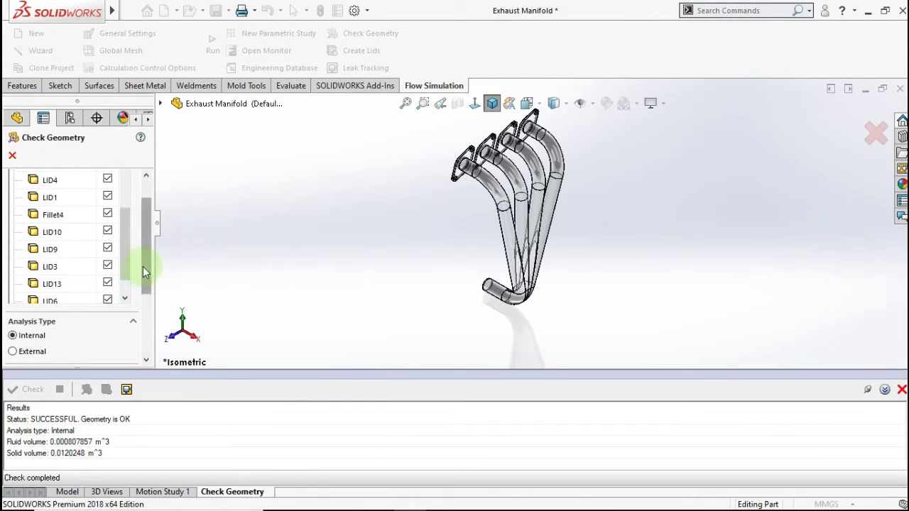
{"action": "left_click_drag", "start_coordinate": [142, 266], "coordinate": [145, 330]}
{"action": "left_click", "coordinate": [93, 354]}
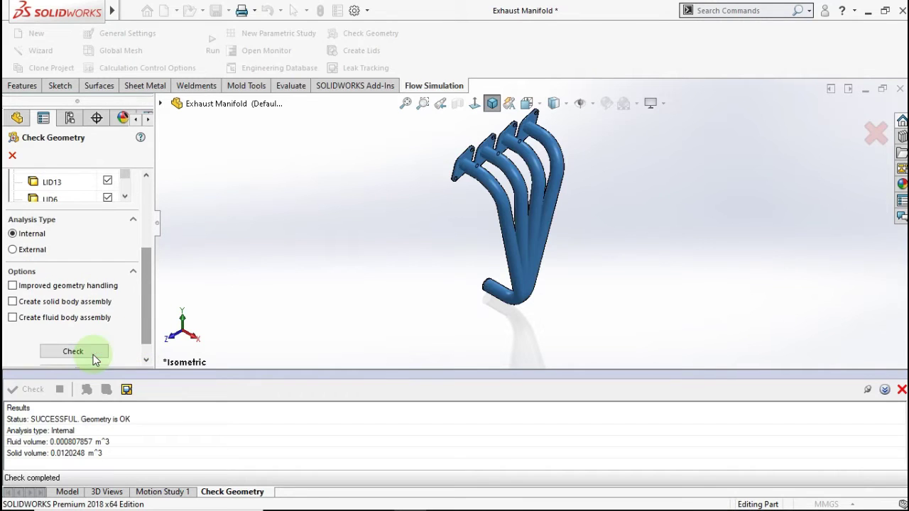
{"action": "left_click", "coordinate": [12, 154]}
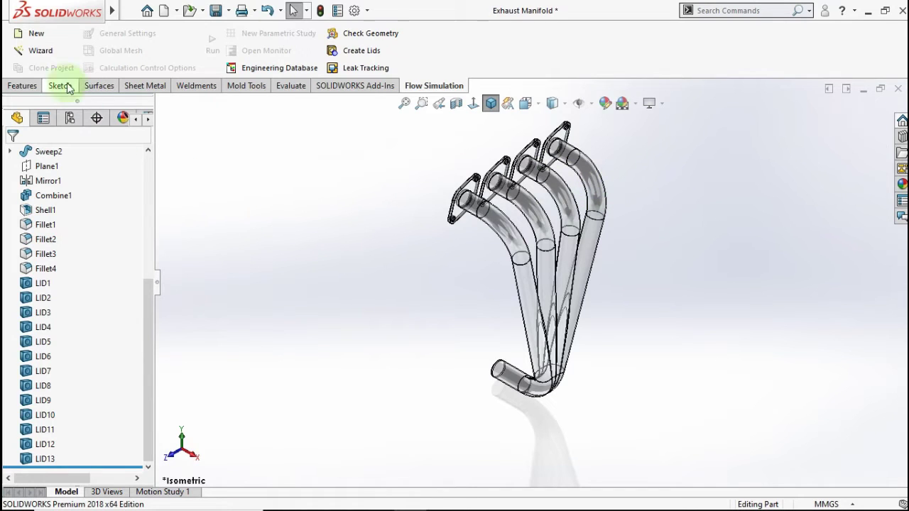
- Start the Wizard and name the project 'Exhaust Manifold CFD'
{"action": "left_click", "coordinate": [44, 52]}
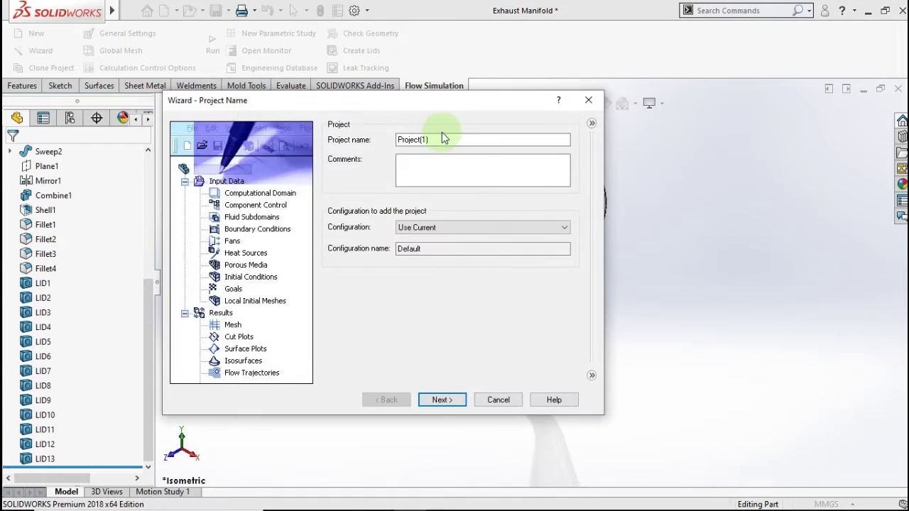
{"action": "left_click_drag", "start_coordinate": [438, 139], "coordinate": [360, 144]}
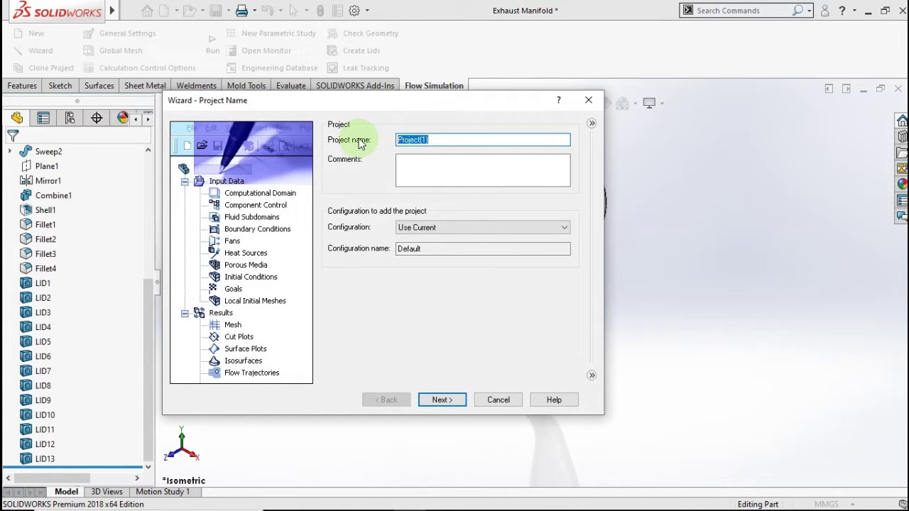
{"action": "type", "text": "Exhaust Manifold CFD"}
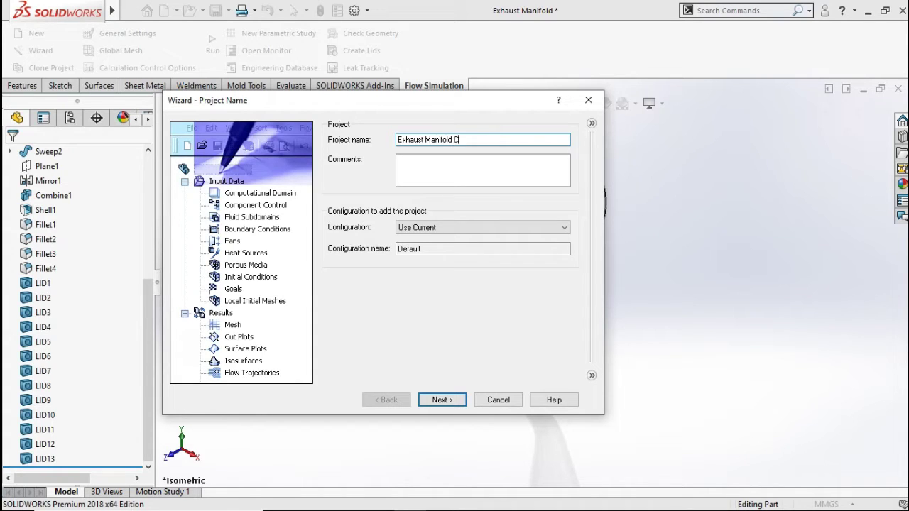
{"action": "left_click", "coordinate": [441, 402]}
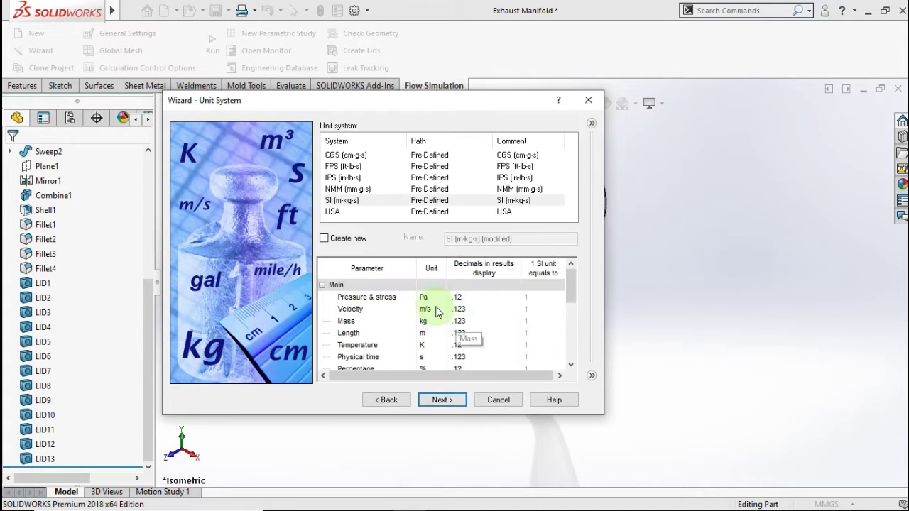
- Choose the SI unit system with temperature in °C
{"action": "left_click", "coordinate": [388, 202]}
{"action": "left_click_drag", "start_coordinate": [569, 288], "coordinate": [568, 304]}
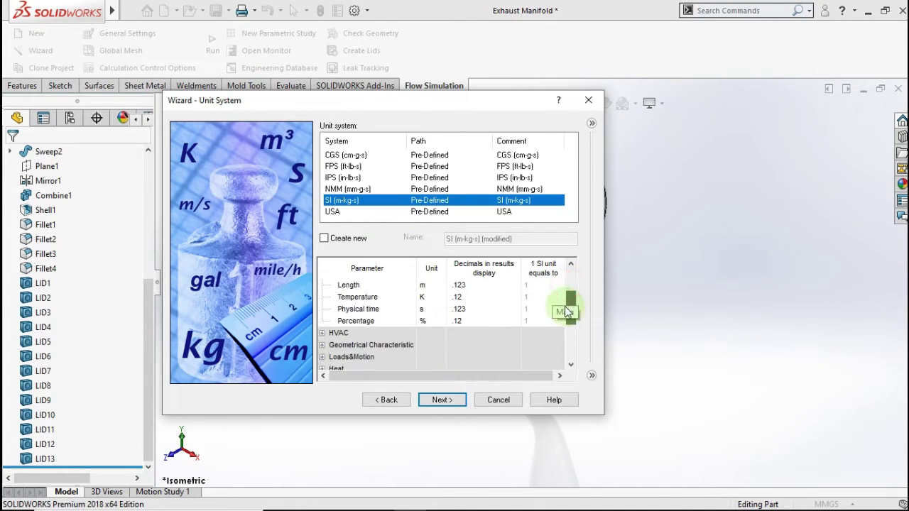
{"action": "left_click", "coordinate": [435, 299]}
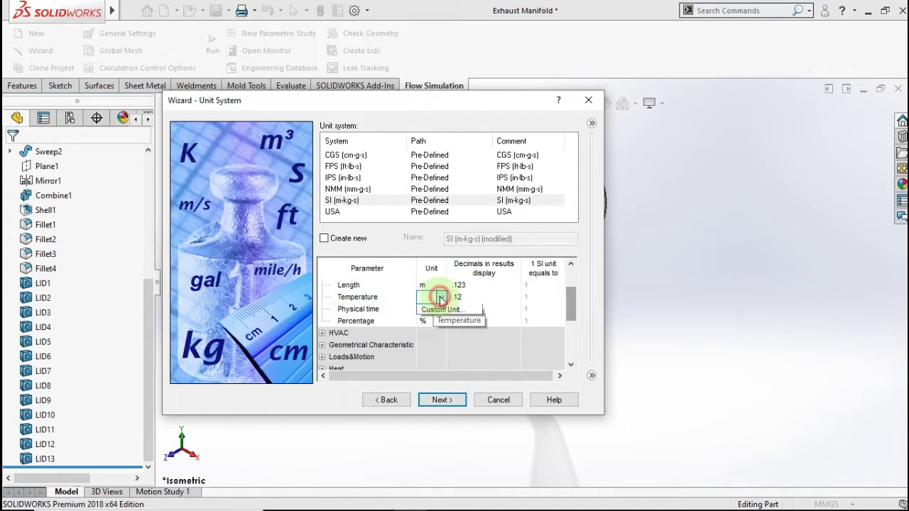
{"action": "left_click", "coordinate": [438, 298]}
{"action": "left_click", "coordinate": [433, 320]}
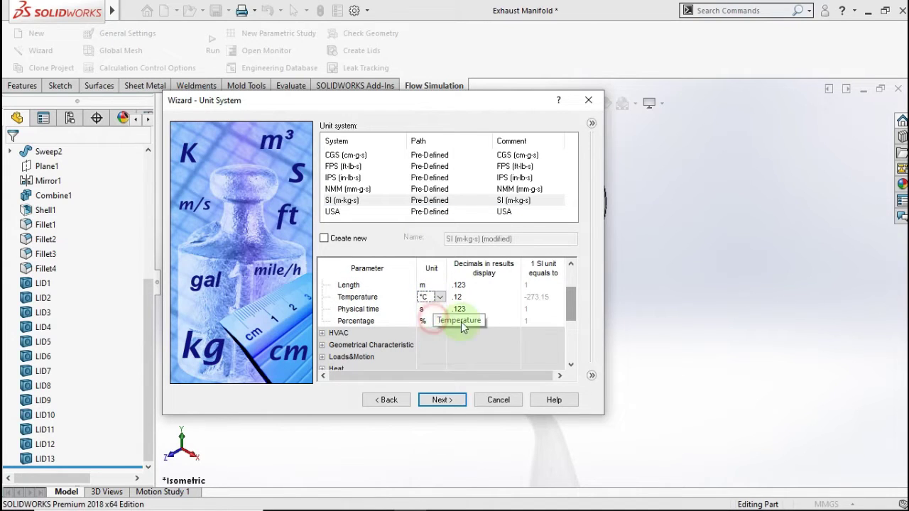
{"action": "left_click", "coordinate": [446, 402]}
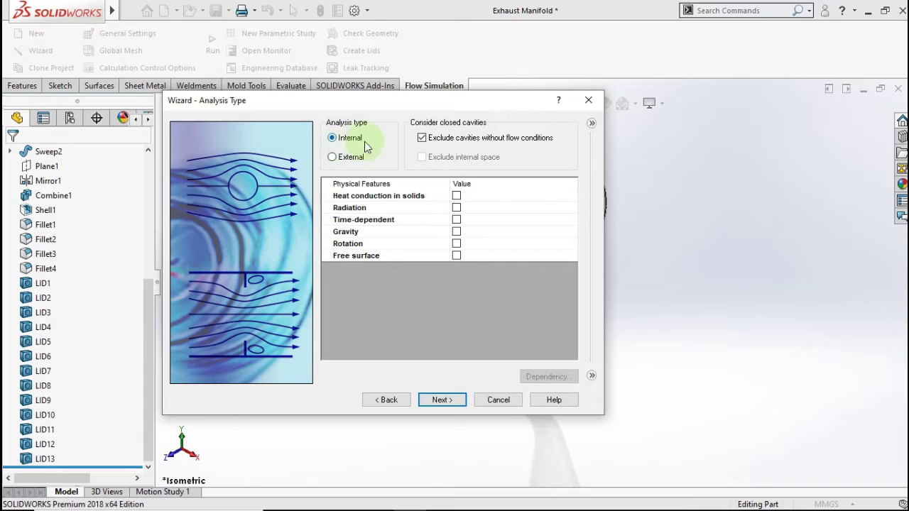
- Keep Internal analysis, add Air as the fluid, and finish with default wall and initial conditions
{"action": "left_click", "coordinate": [442, 400]}
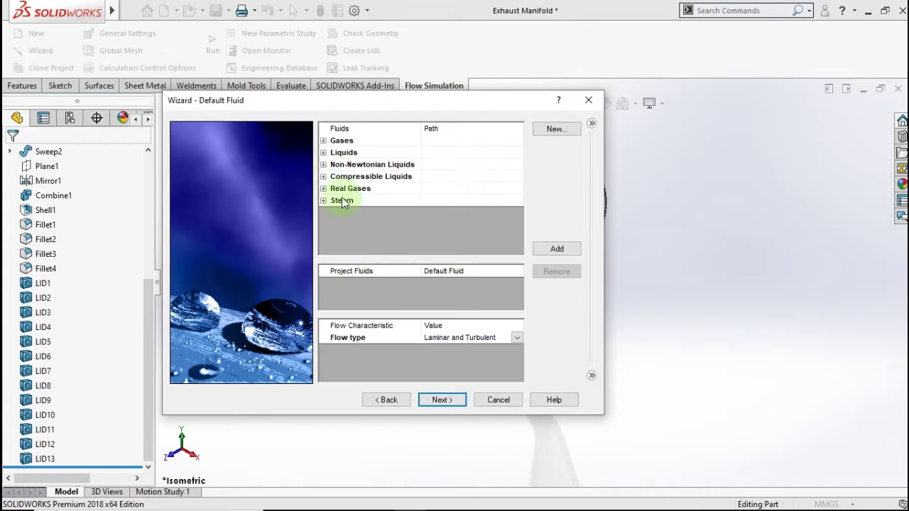
{"action": "left_click", "coordinate": [324, 141]}
{"action": "left_click", "coordinate": [353, 176]}
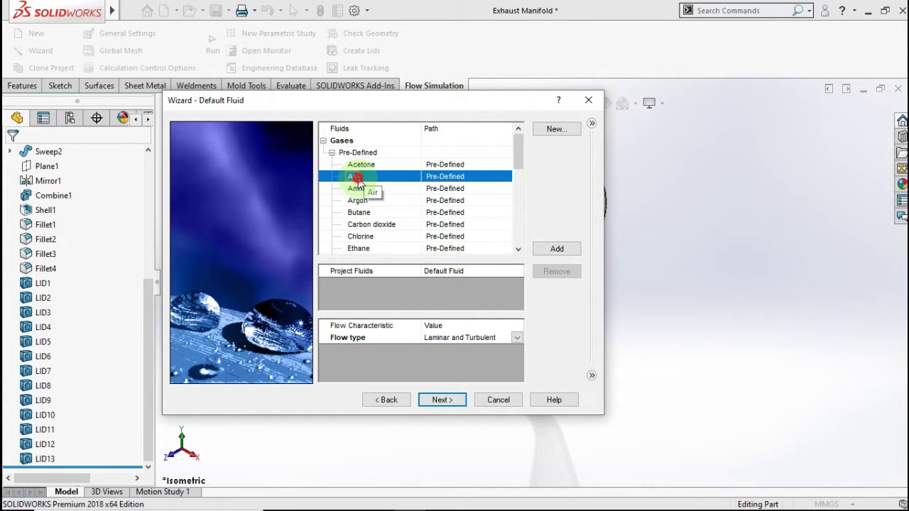
{"action": "left_click", "coordinate": [538, 250]}
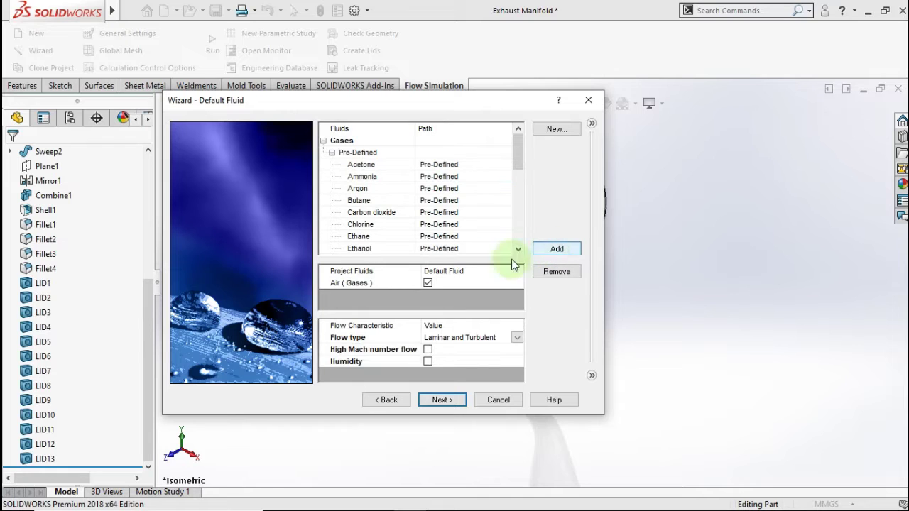
{"action": "left_click", "coordinate": [452, 402]}
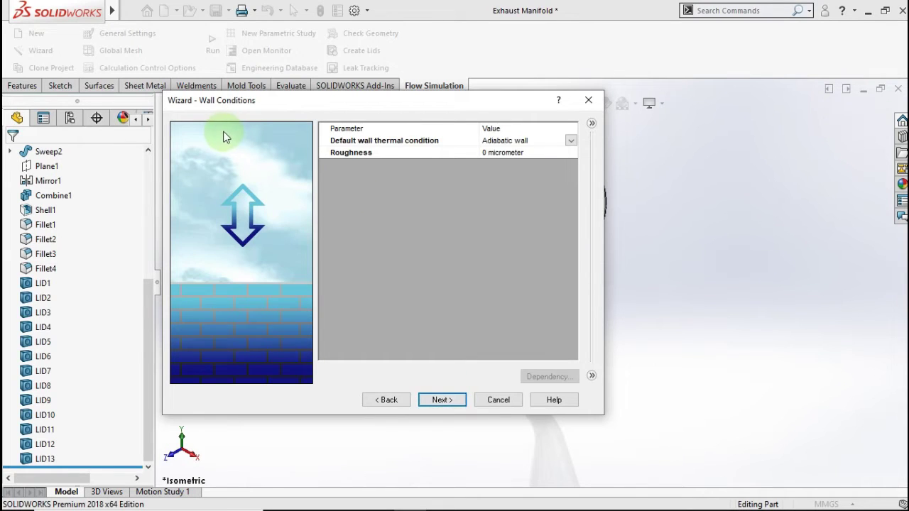
{"action": "left_click", "coordinate": [449, 402]}
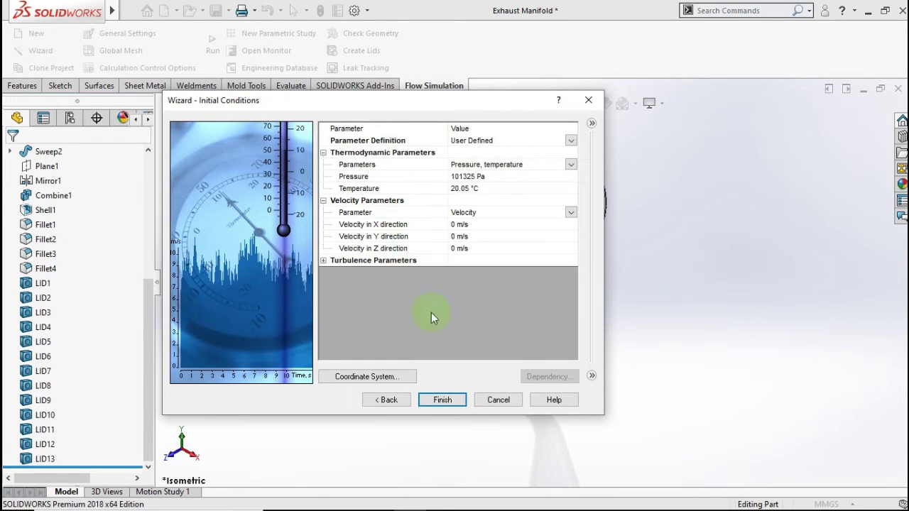
{"action": "left_click", "coordinate": [458, 402]}
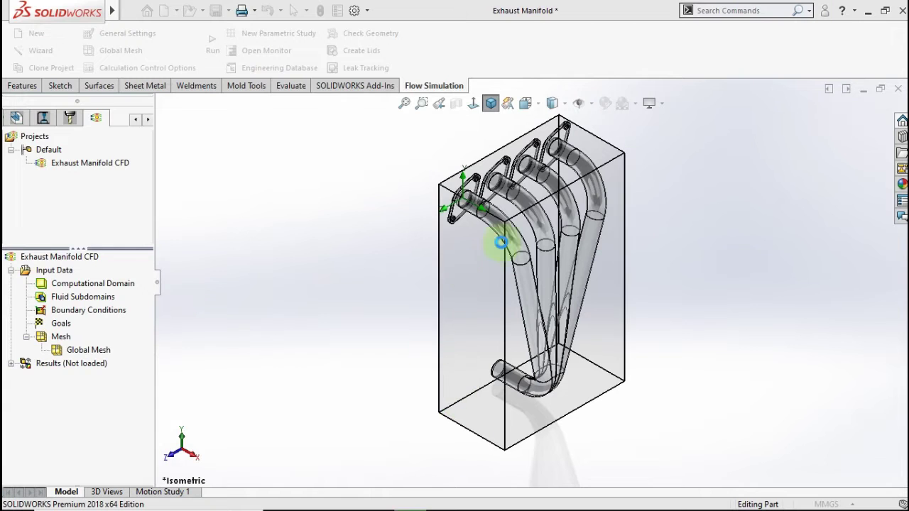
- Hide the Computational Domain box and return the manifold to isometric view
{"action": "mouse_move", "coordinate": [391, 357]}
{"action": "middle_mouse_down"}
{"action": "mouse_move", "coordinate": [410, 300]}
{"action": "mouse_move", "coordinate": [500, 289]}
{"action": "mouse_move", "coordinate": [426, 359]}
{"action": "middle_mouse_up"}
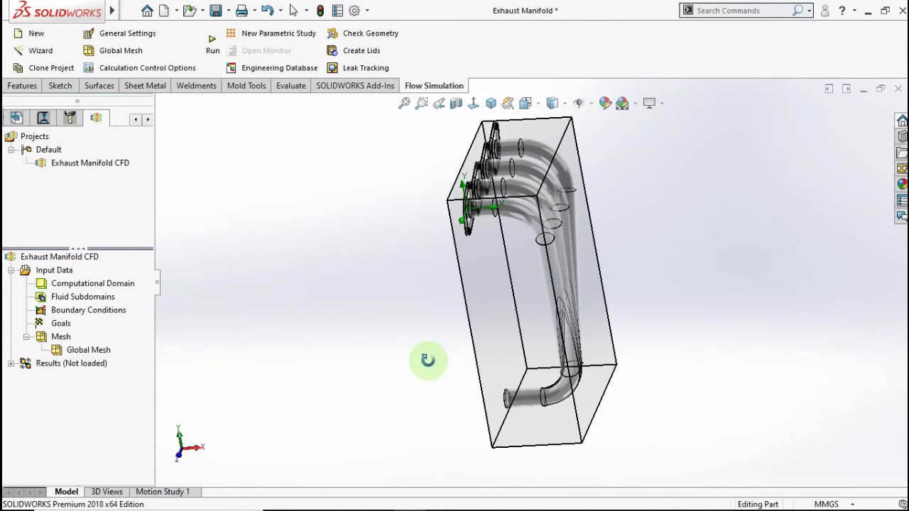
{"action": "right_click", "coordinate": [96, 285]}
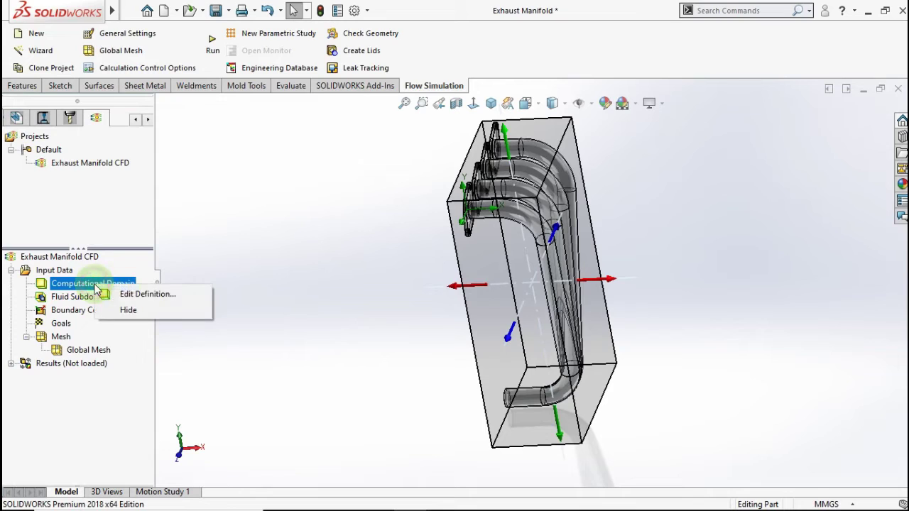
{"action": "left_click", "coordinate": [128, 310]}
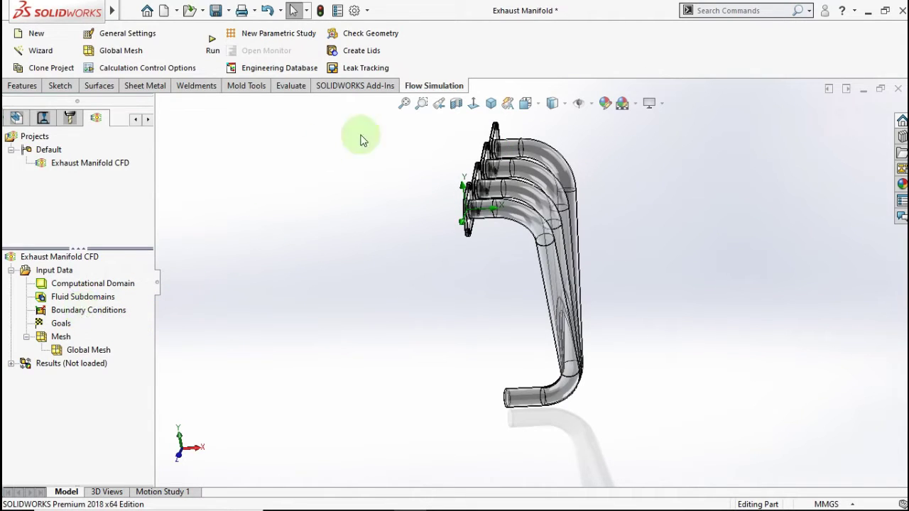
{"action": "left_click", "coordinate": [490, 103]}
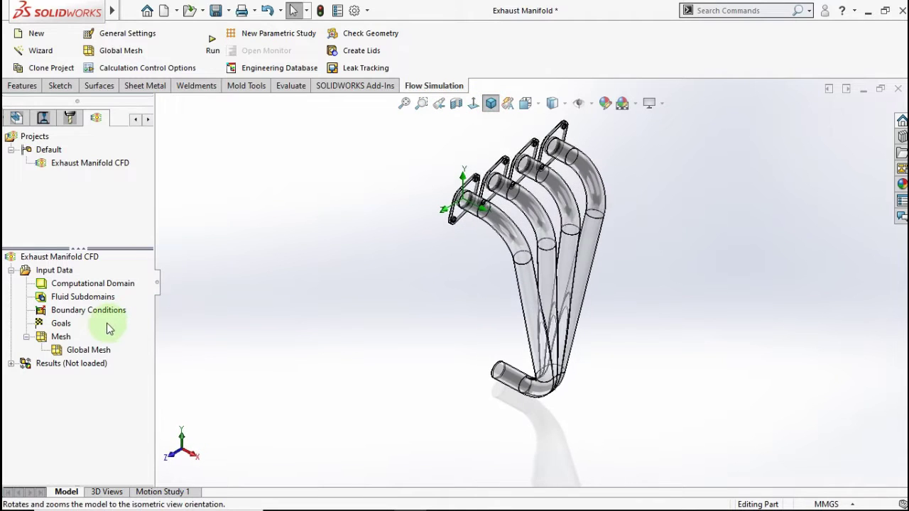
{"action": "right_click", "coordinate": [102, 312]}
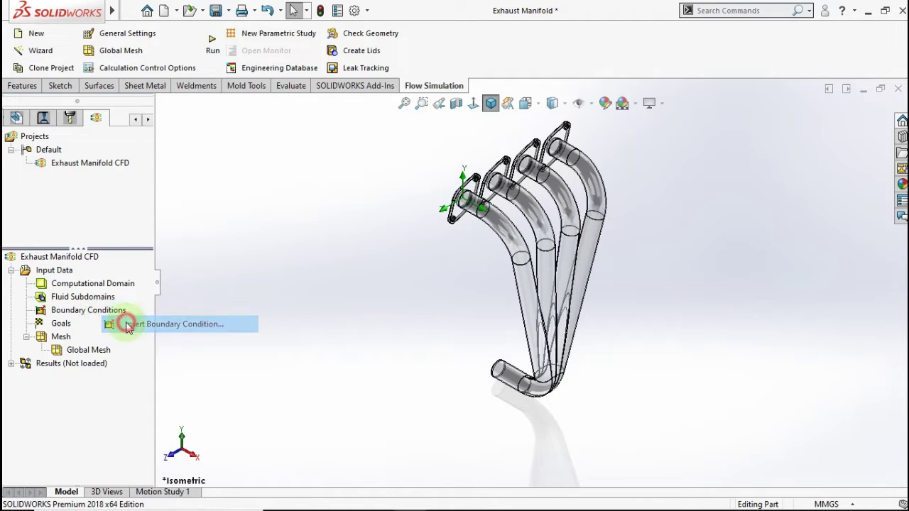
- Insert a boundary condition, pick then clear the first inlet face, and orbit to inspect the inlets
{"action": "left_click", "coordinate": [126, 324]}
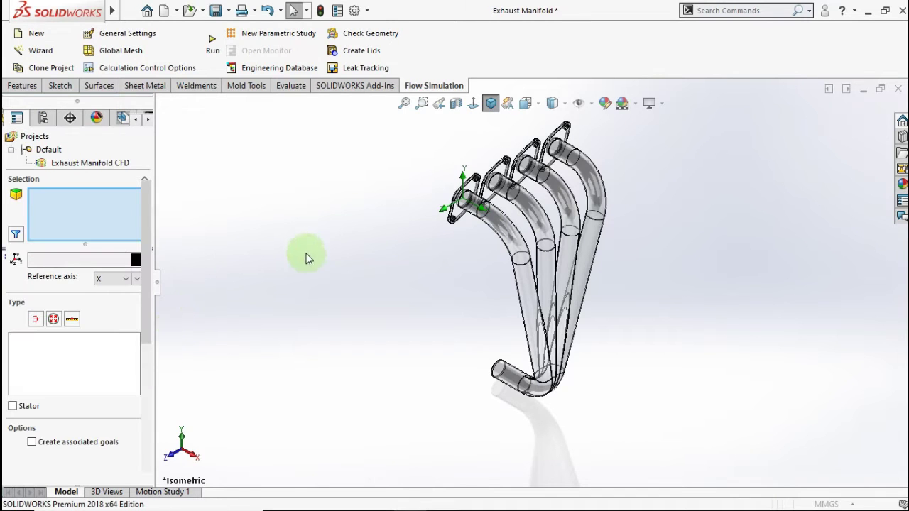
{"action": "scroll", "coordinate": [477, 223], "scroll_direction": "down", "scroll_amount": 2}
{"action": "scroll", "coordinate": [476, 222], "scroll_direction": "down", "scroll_amount": 2}
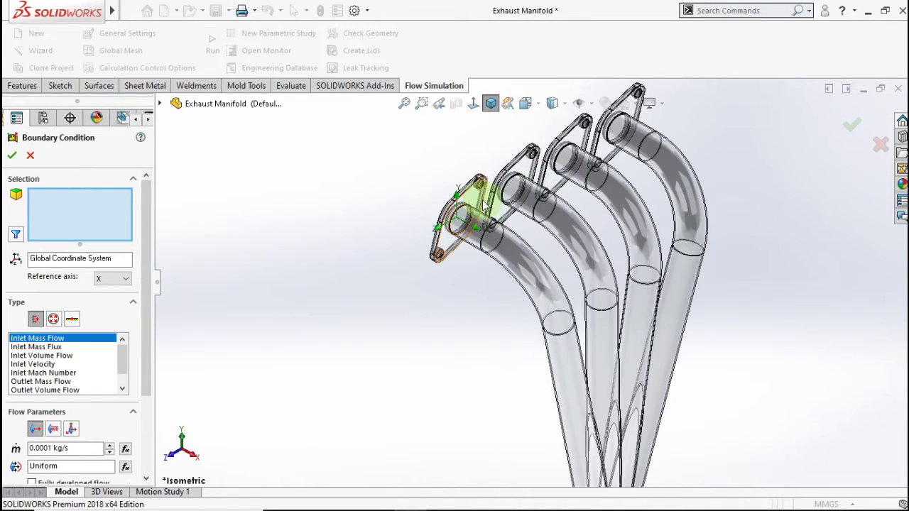
{"action": "scroll", "coordinate": [476, 223], "scroll_direction": "down", "scroll_amount": 2}
{"action": "middle_click_drag", "start_coordinate": [476, 223], "coordinate": [458, 238]}
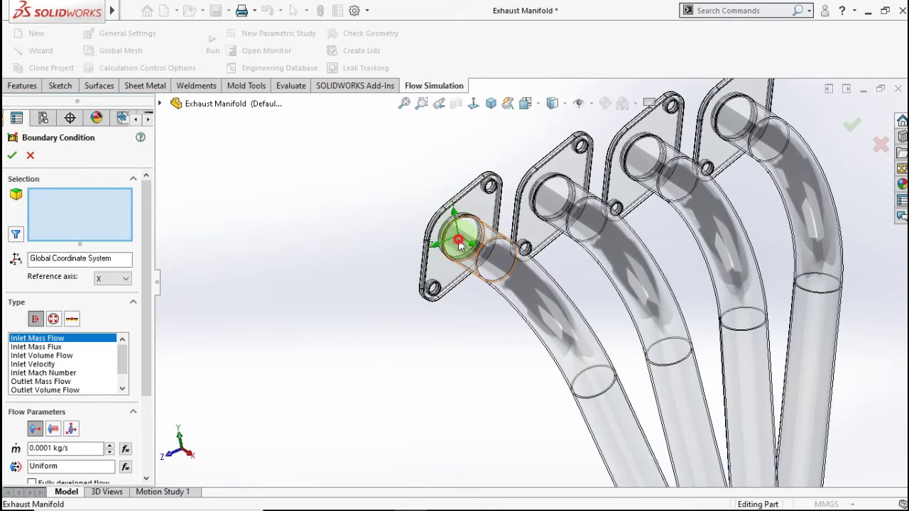
{"action": "left_click", "coordinate": [460, 246]}
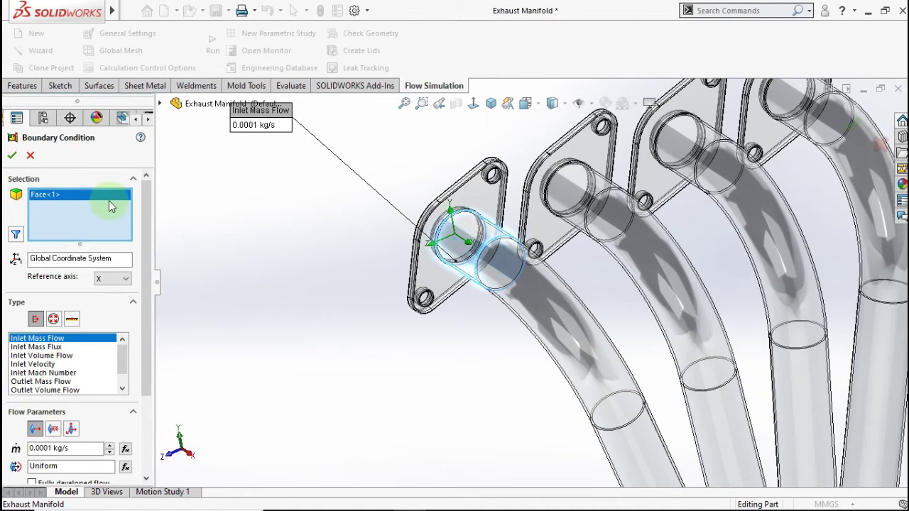
{"action": "right_click", "coordinate": [104, 204]}
{"action": "left_click", "coordinate": [142, 210]}
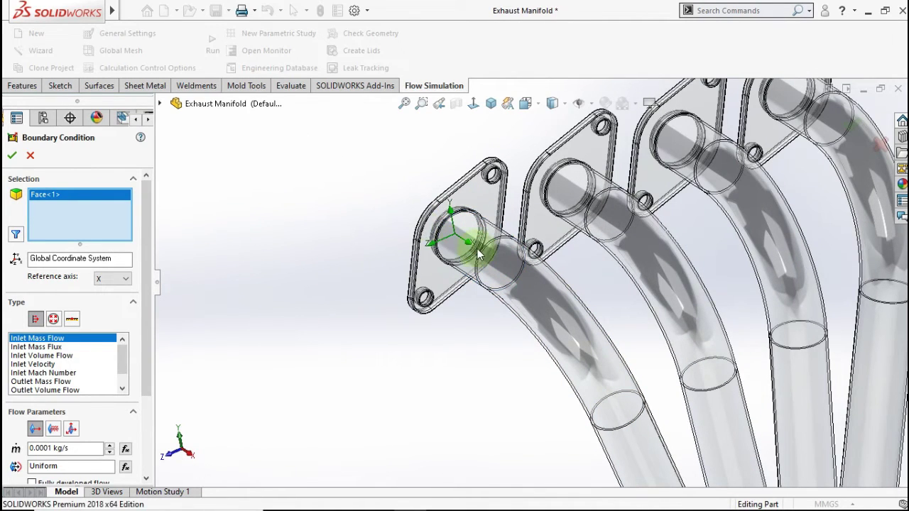
{"action": "scroll", "coordinate": [470, 243], "scroll_direction": "down", "scroll_amount": 1}
{"action": "mouse_move", "coordinate": [495, 227]}
{"action": "middle_mouse_down"}
{"action": "mouse_move", "coordinate": [568, 223]}
{"action": "mouse_move", "coordinate": [587, 251]}
{"action": "mouse_move", "coordinate": [491, 283]}
{"action": "mouse_move", "coordinate": [483, 304]}
{"action": "mouse_move", "coordinate": [471, 260]}
{"action": "mouse_move", "coordinate": [454, 248]}
{"action": "middle_mouse_up"}
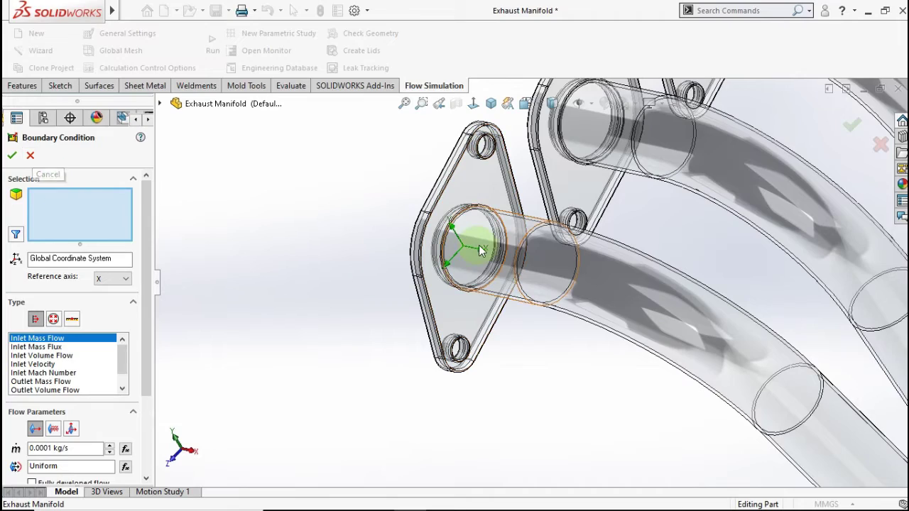
{"action": "mouse_move", "coordinate": [533, 268]}
{"action": "middle_mouse_down"}
{"action": "mouse_move", "coordinate": [481, 250]}
{"action": "mouse_move", "coordinate": [489, 256]}
{"action": "mouse_move", "coordinate": [455, 213]}
{"action": "middle_mouse_up"}
- Cancel the boundary condition setup
{"action": "left_click", "coordinate": [32, 158]}
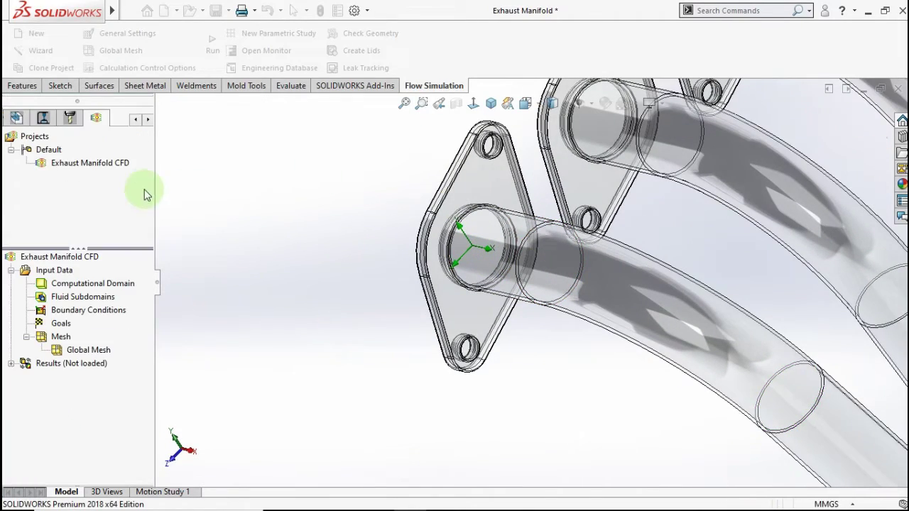
{"action": "scroll", "coordinate": [426, 199], "scroll_direction": "up", "scroll_amount": 2}
{"action": "scroll", "coordinate": [490, 156], "scroll_direction": "up", "scroll_amount": 2}
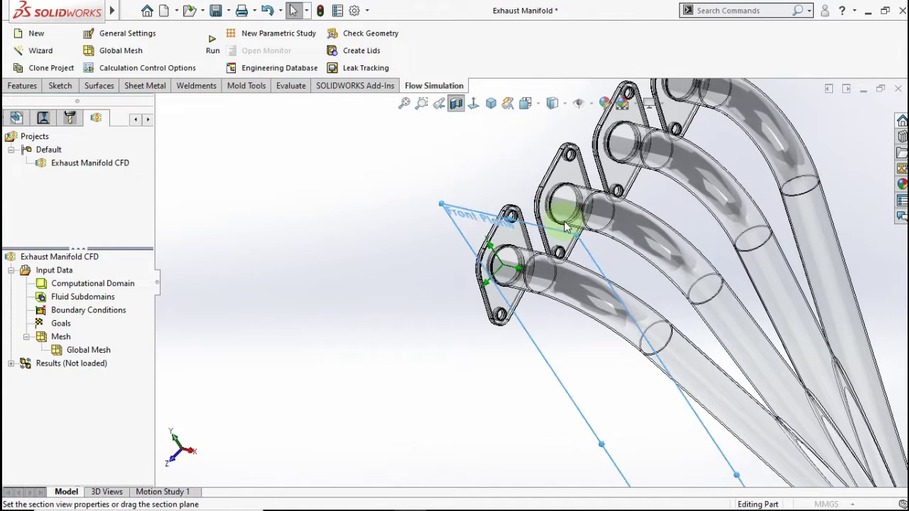
- Section the manifold on the Right Plane at 58 mm offset and zoom onto the flanges
{"action": "middle_click_drag", "start_coordinate": [549, 219], "coordinate": [370, 244]}
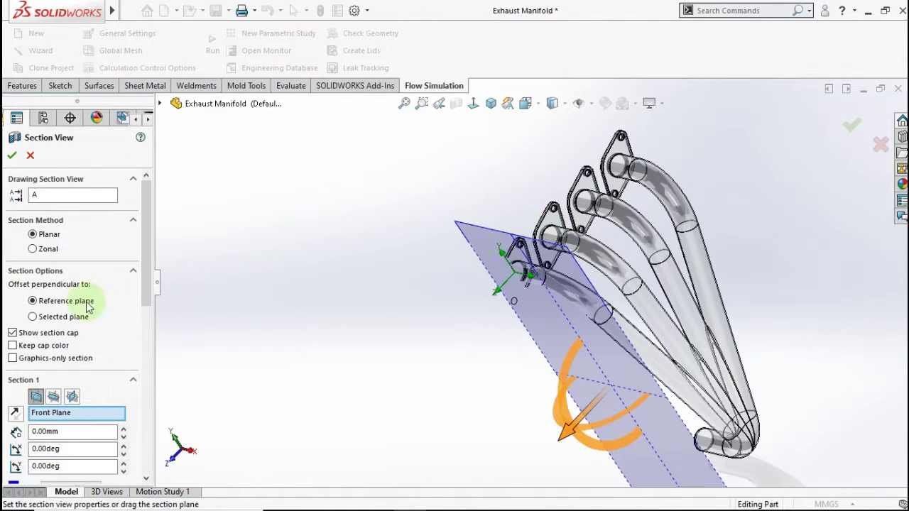
{"action": "left_click", "coordinate": [54, 396]}
{"action": "left_click", "coordinate": [72, 396]}
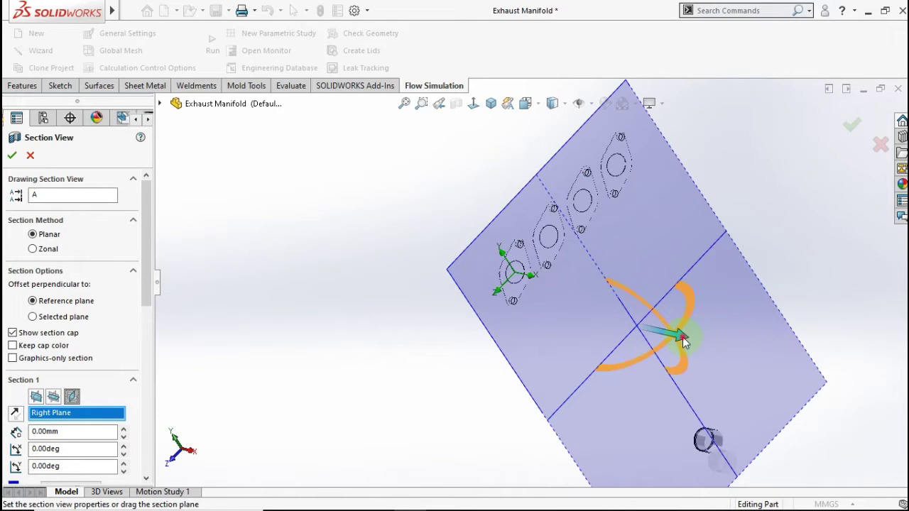
{"action": "left_click_drag", "start_coordinate": [683, 335], "coordinate": [735, 340]}
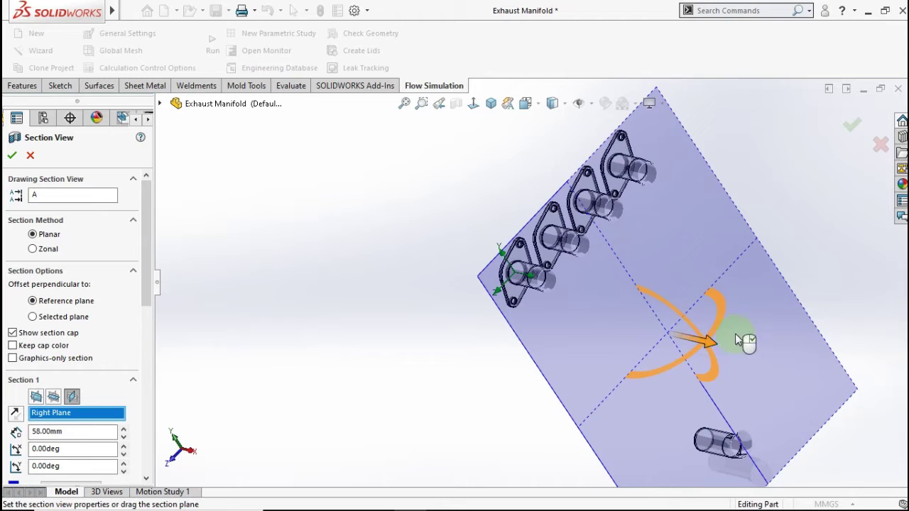
{"action": "left_click", "coordinate": [853, 129]}
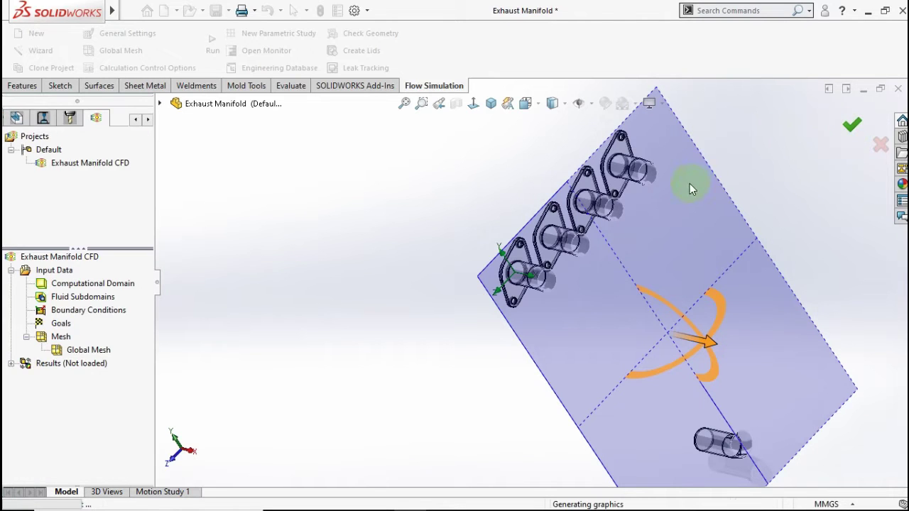
{"action": "scroll", "coordinate": [584, 318], "scroll_direction": "down", "scroll_amount": 3}
{"action": "scroll", "coordinate": [544, 280], "scroll_direction": "down", "scroll_amount": 3}
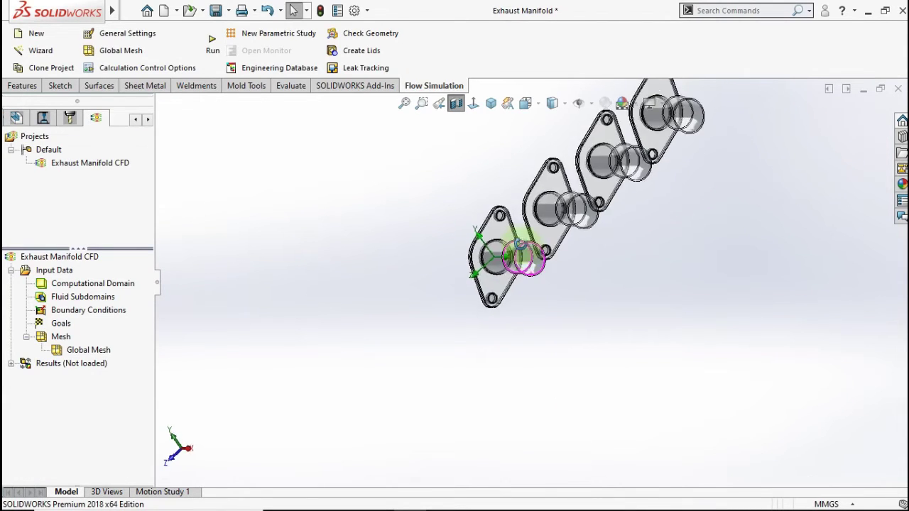
{"action": "middle_click_drag", "start_coordinate": [523, 256], "coordinate": [490, 215]}
{"action": "scroll", "coordinate": [513, 251], "scroll_direction": "down", "scroll_amount": 2}
{"action": "scroll", "coordinate": [522, 267], "scroll_direction": "down", "scroll_amount": 2}
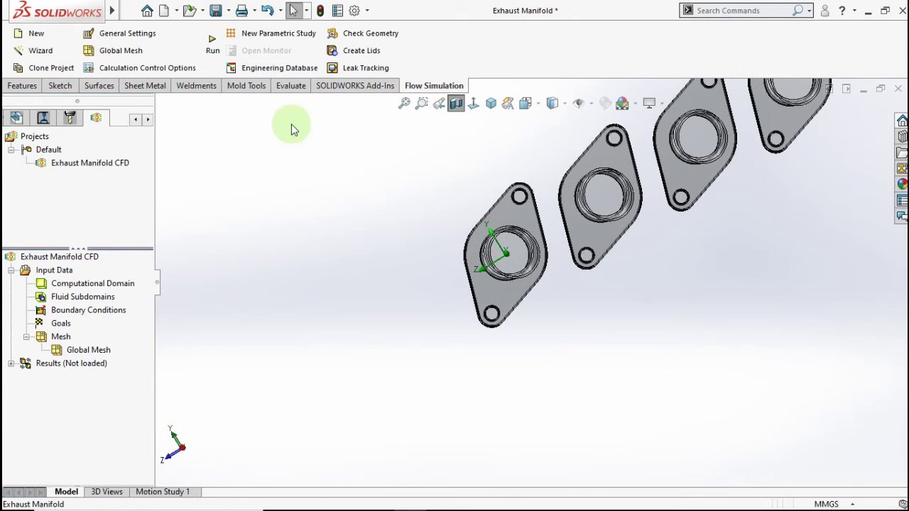
- Insert a boundary condition on the four flange inlet faces with type Inlet Volume Flow
{"action": "right_click", "coordinate": [78, 315]}
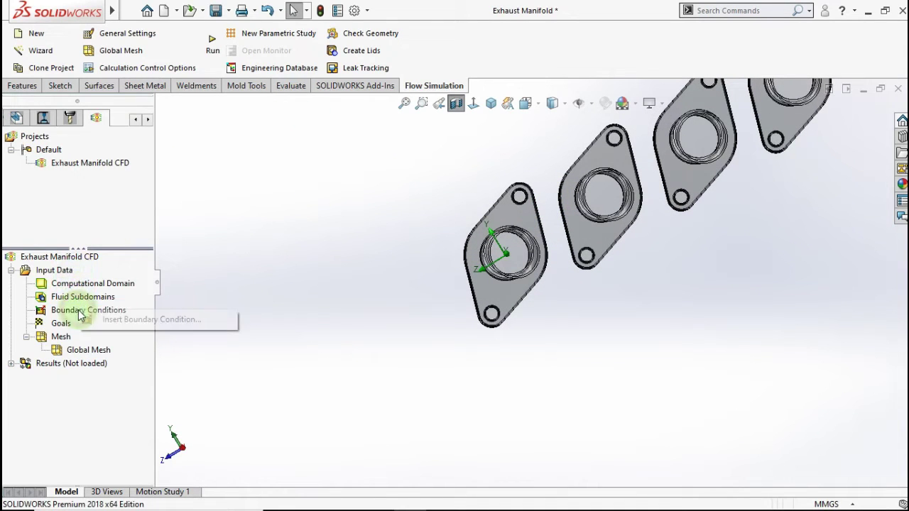
{"action": "left_click", "coordinate": [100, 320]}
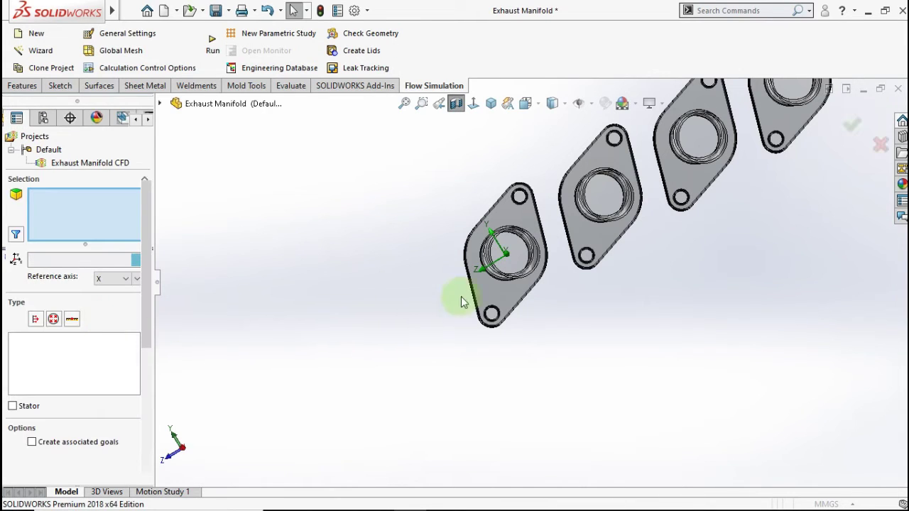
{"action": "scroll", "coordinate": [547, 229], "scroll_direction": "down", "scroll_amount": 2}
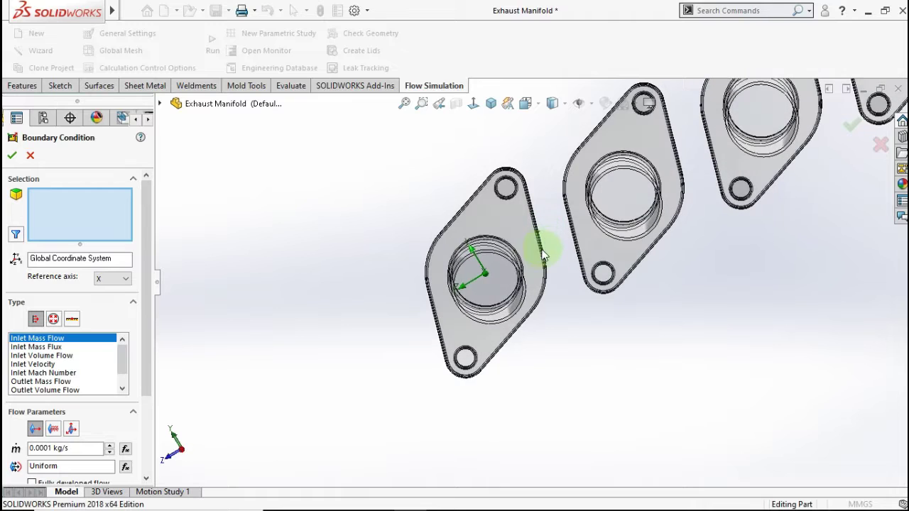
{"action": "left_click", "coordinate": [498, 288]}
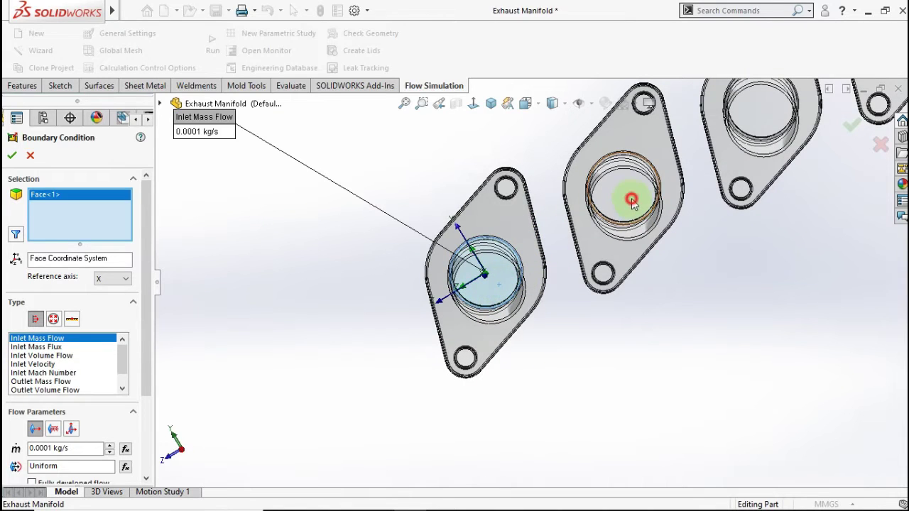
{"action": "left_click", "coordinate": [648, 210]}
{"action": "scroll", "coordinate": [650, 212], "scroll_direction": "up", "scroll_amount": 2}
{"action": "left_click", "coordinate": [702, 168]}
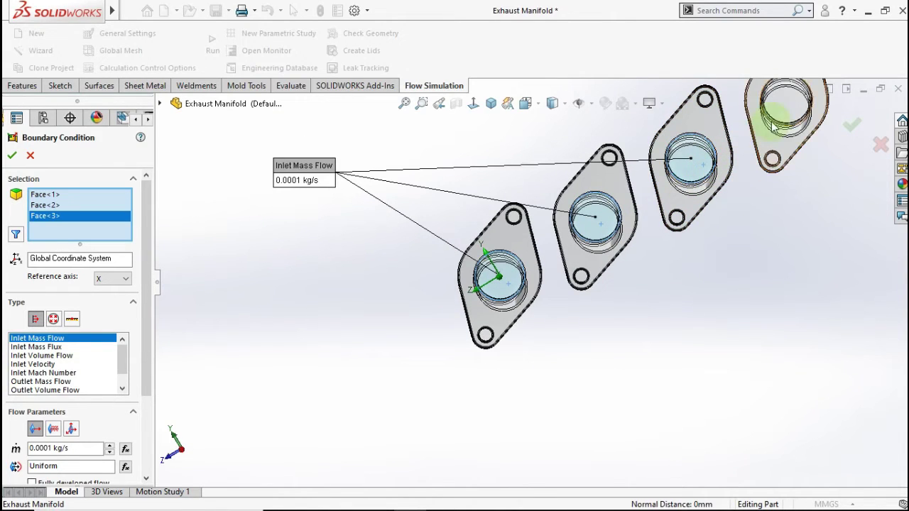
{"action": "left_click", "coordinate": [777, 99]}
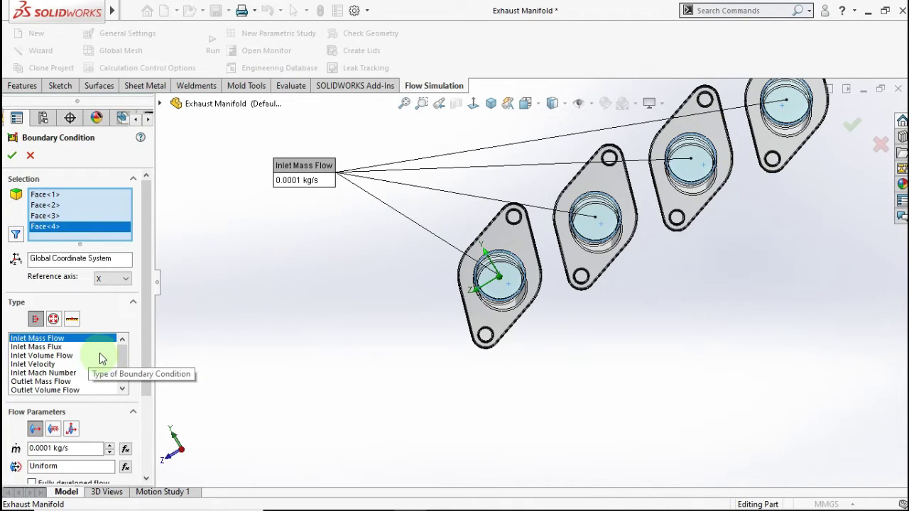
{"action": "left_click_drag", "start_coordinate": [123, 354], "coordinate": [123, 358]}
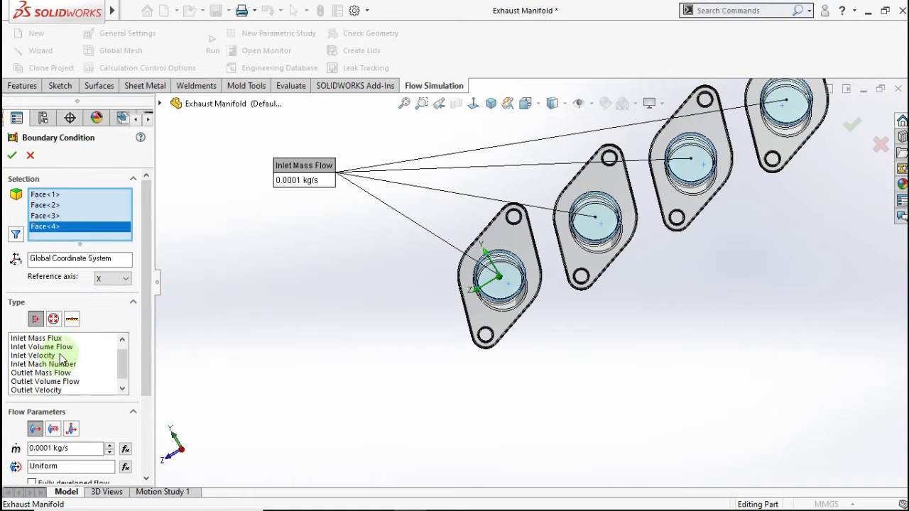
{"action": "left_click", "coordinate": [58, 347]}
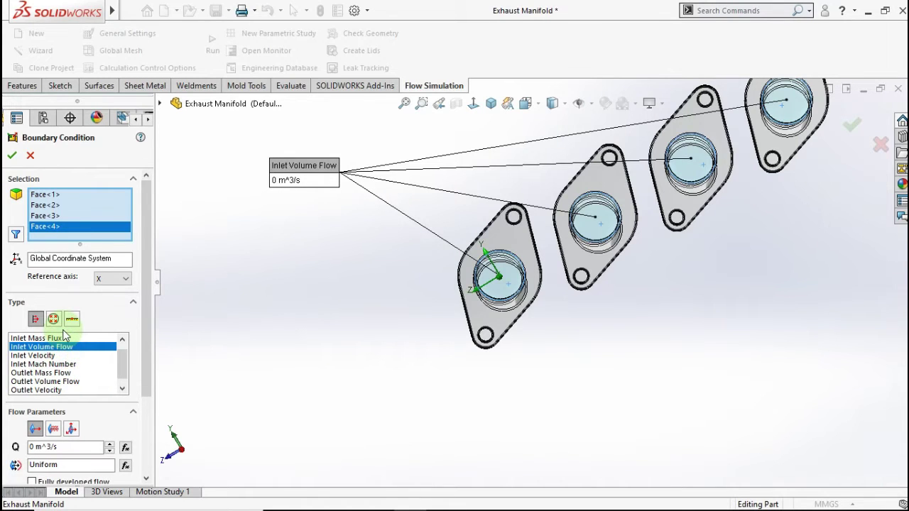
- Set the inlet volume flow to 0.03 m^3/s with fully developed flow, and expand Thermodynamic Parameters
{"action": "mouse_move", "coordinate": [123, 367]}
{"action": "left_mouse_down"}
{"action": "mouse_move", "coordinate": [122, 351]}
{"action": "mouse_move", "coordinate": [144, 429]}
{"action": "left_mouse_up"}
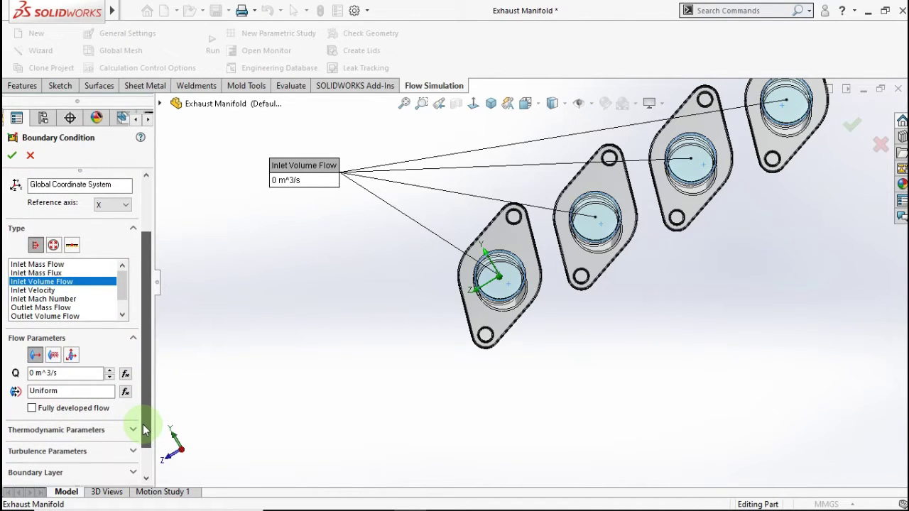
{"action": "left_click", "coordinate": [42, 373]}
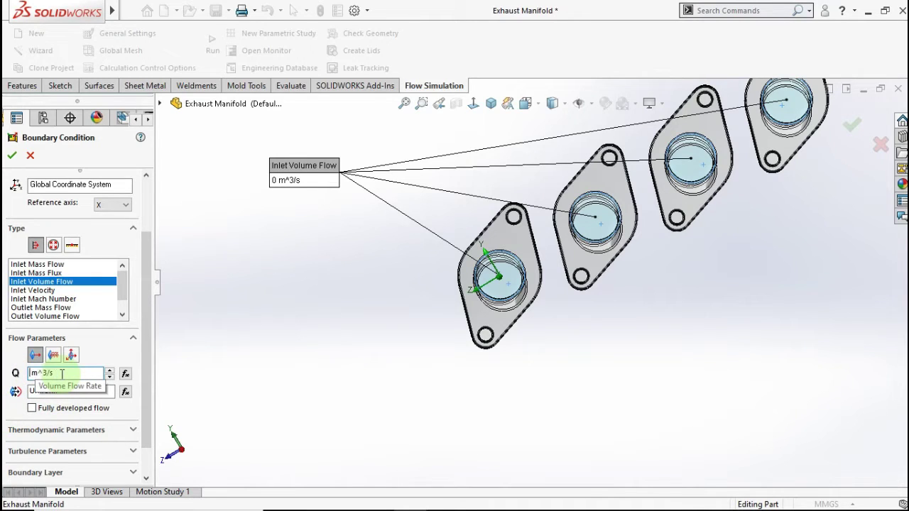
{"action": "type", "text": "0,03"}
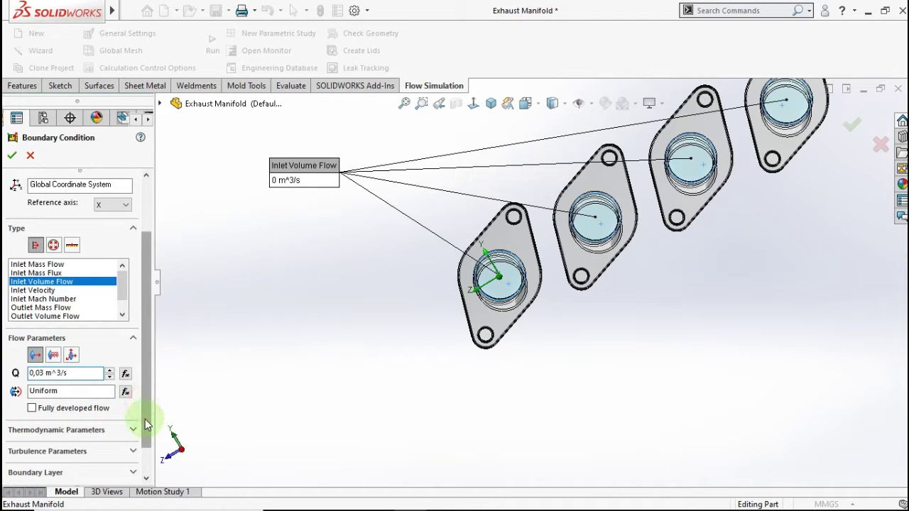
{"action": "scroll", "coordinate": [146, 418], "scroll_direction": "down", "scroll_amount": 2}
{"action": "left_click_drag", "start_coordinate": [148, 412], "coordinate": [148, 409]}
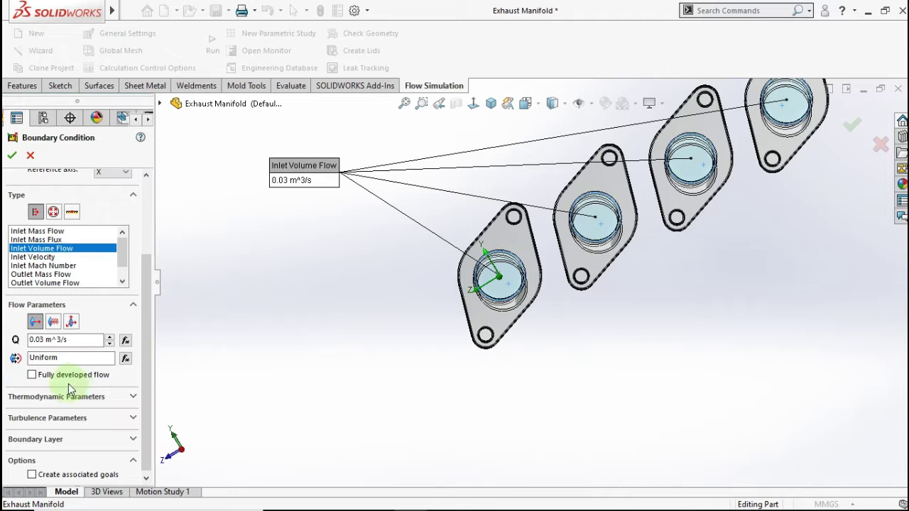
{"action": "left_click", "coordinate": [31, 374]}
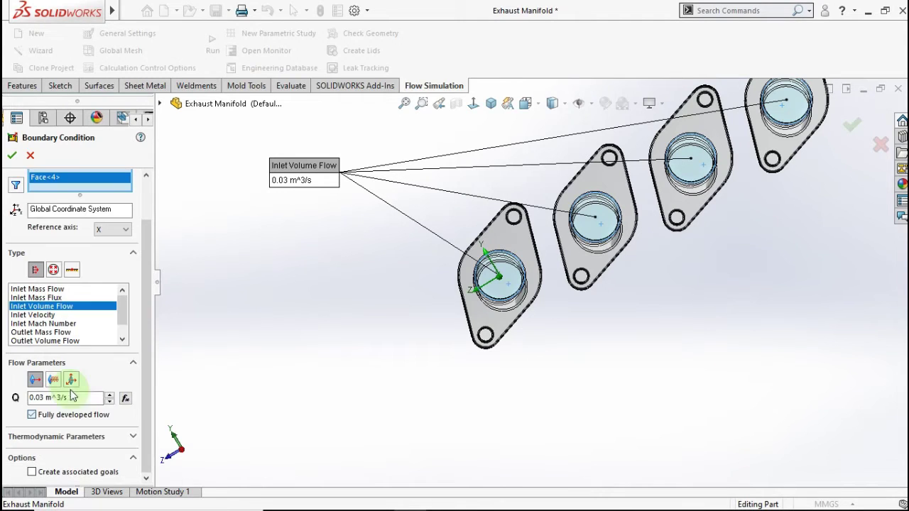
{"action": "left_click", "coordinate": [148, 375]}
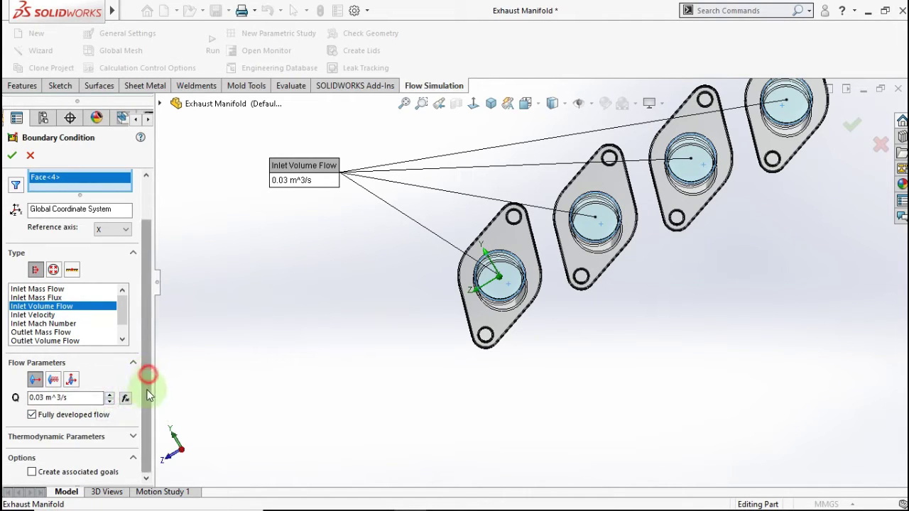
{"action": "left_click", "coordinate": [133, 436]}
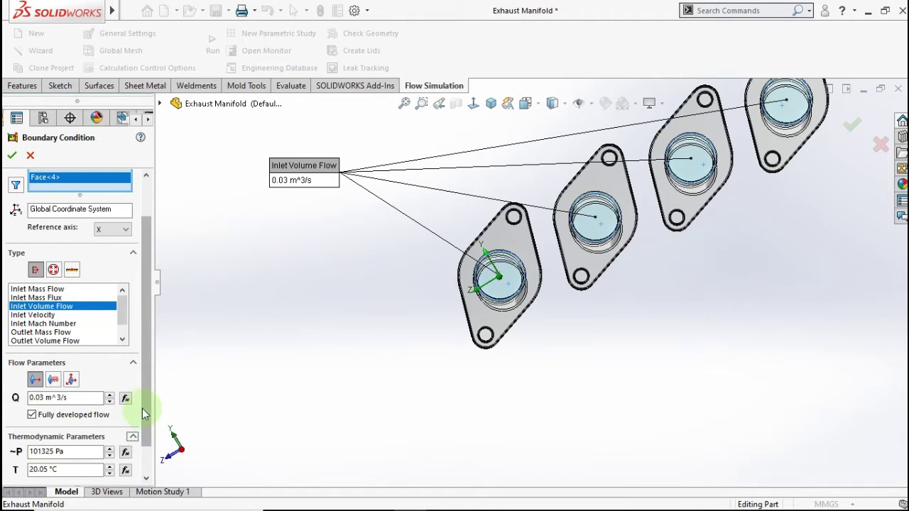
- Set the inlet pressure to 25000000 Pa
{"action": "left_click_drag", "start_coordinate": [147, 413], "coordinate": [145, 440]}
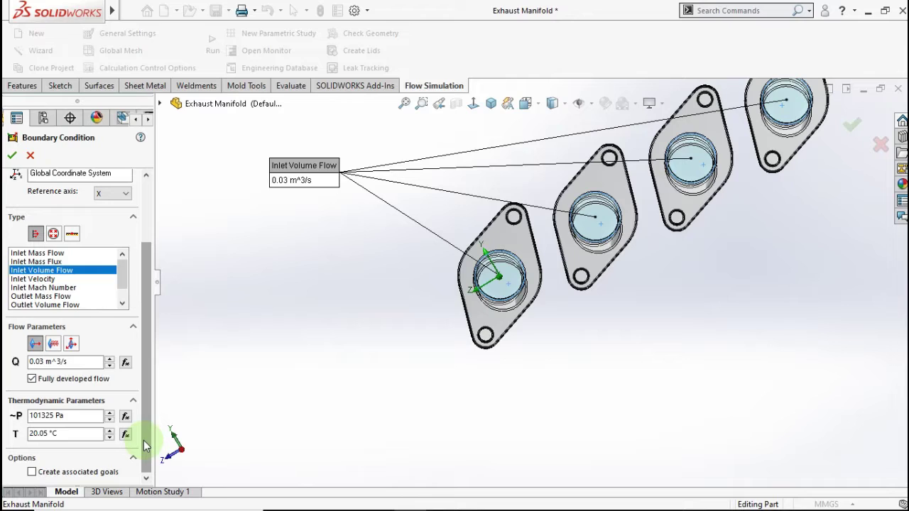
{"action": "double_click", "coordinate": [53, 415]}
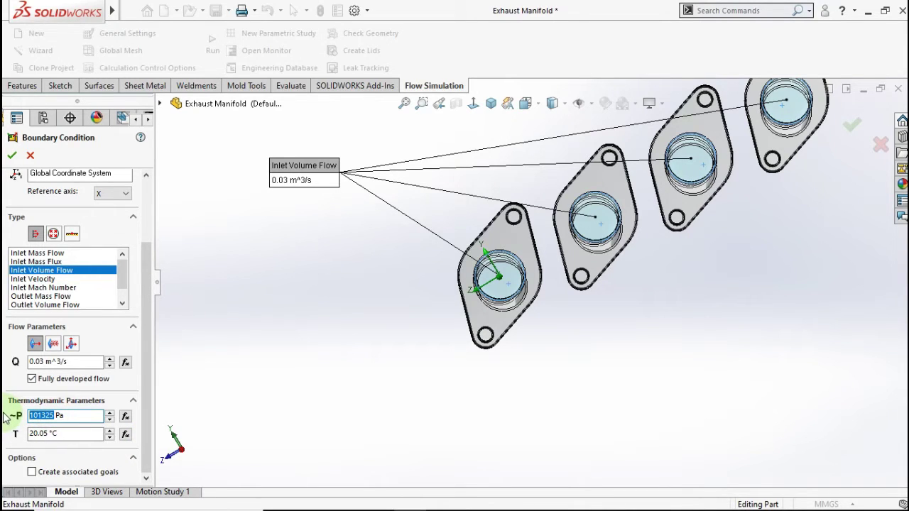
{"action": "type", "text": "2"}
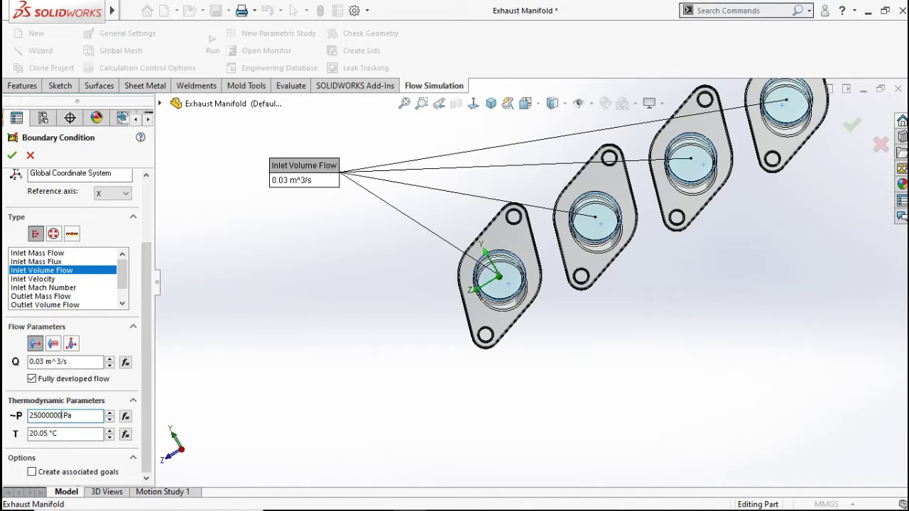
- Replace the 20.05 temperature with 300 °C
{"action": "double_click", "coordinate": [46, 433]}
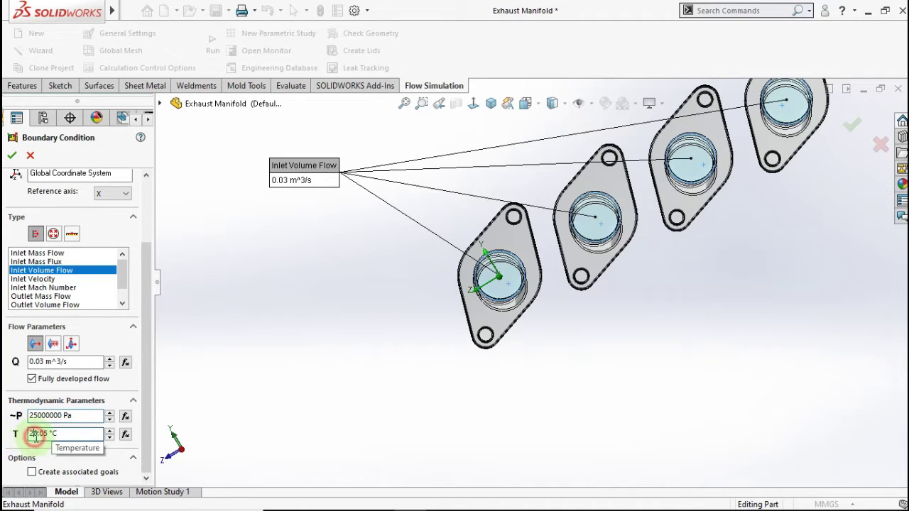
{"action": "left_click", "coordinate": [47, 434]}
{"action": "left_click_drag", "start_coordinate": [47, 433], "coordinate": [17, 434]}
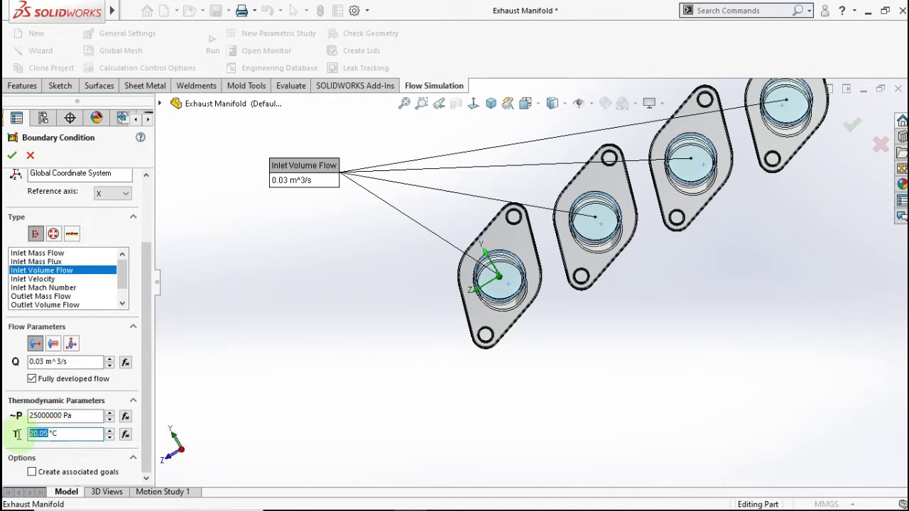
{"action": "type", "text": "3"}
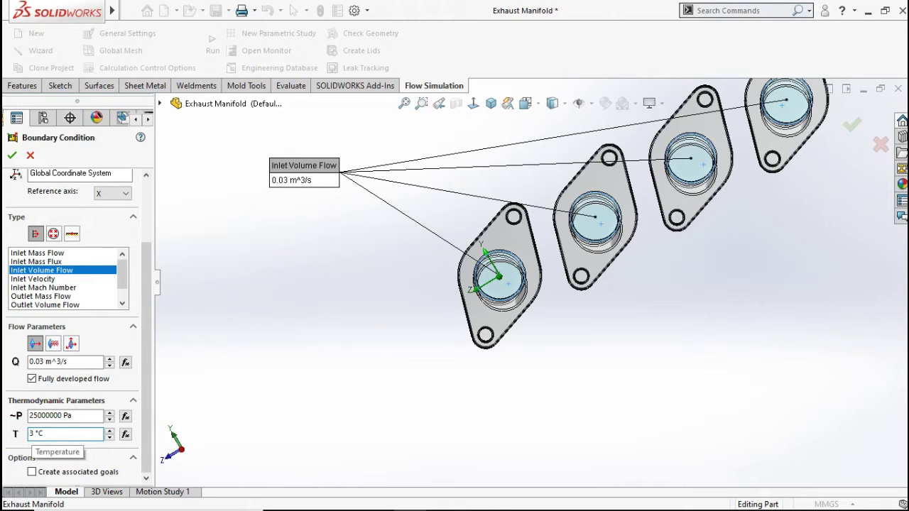
{"action": "type", "text": "00"}
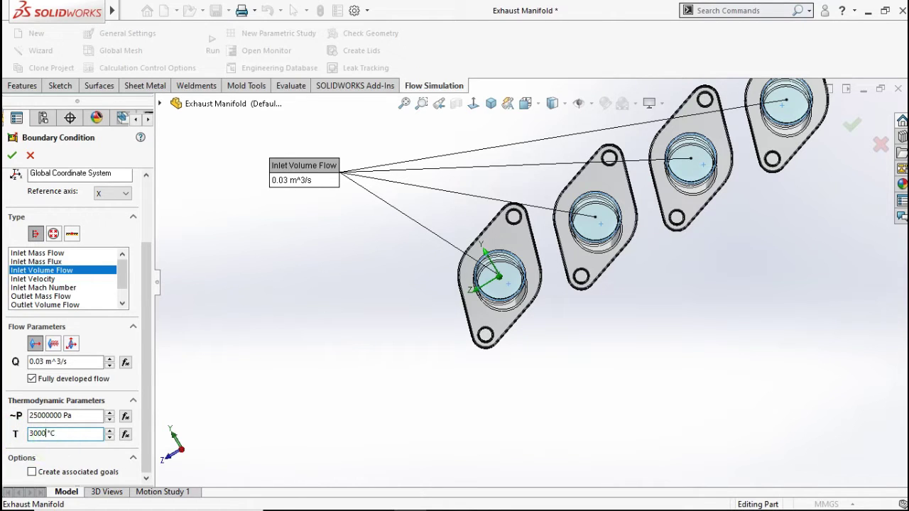
{"action": "left_click", "coordinate": [41, 418]}
{"action": "left_click", "coordinate": [149, 362]}
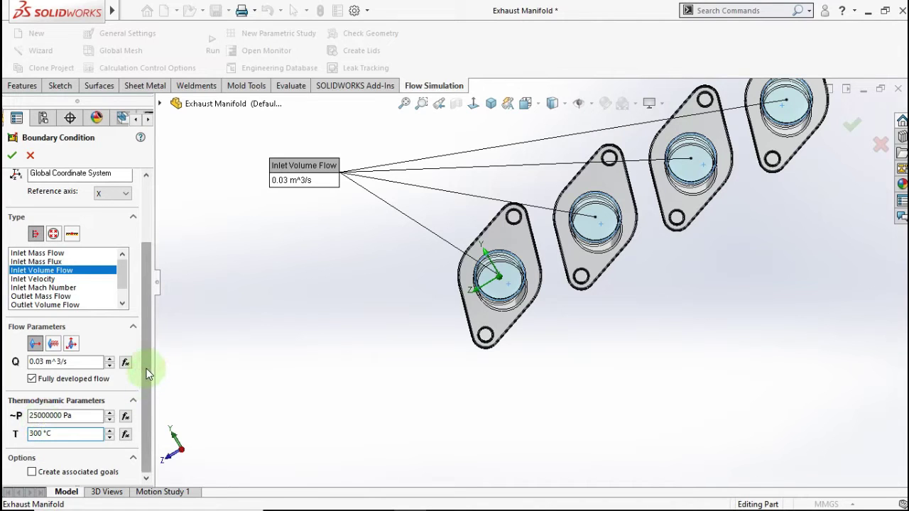
{"action": "scroll", "coordinate": [345, 293], "scroll_direction": "up", "scroll_amount": 2}
{"action": "scroll", "coordinate": [365, 308], "scroll_direction": "up", "scroll_amount": 2}
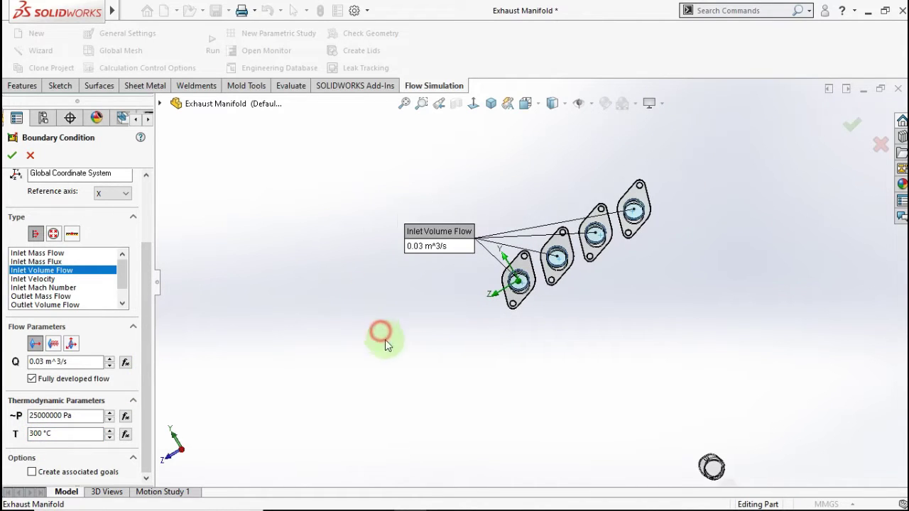
{"action": "scroll", "coordinate": [419, 355], "scroll_direction": "up", "scroll_amount": 2}
- Accept the inlet volume flow condition and rename Inlet Volume Flow 1 to Inlet
{"action": "middle_click_drag", "start_coordinate": [457, 375], "coordinate": [391, 381]}
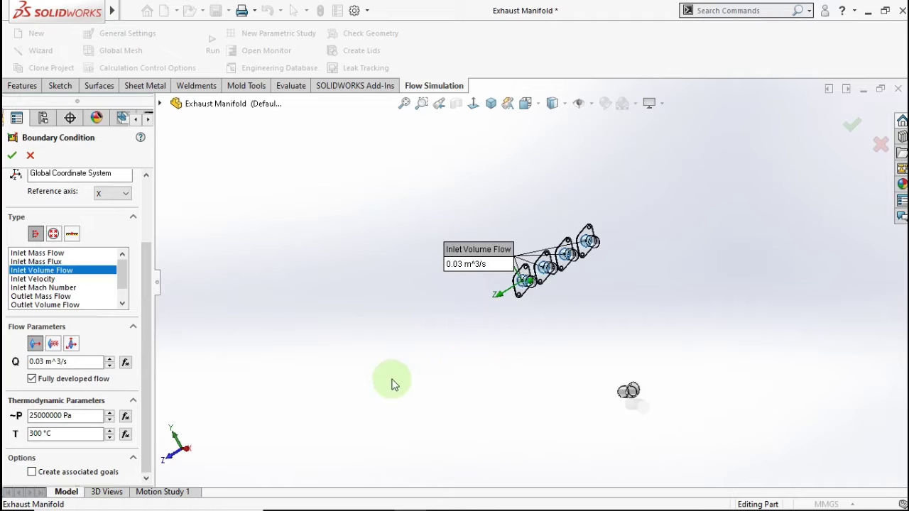
{"action": "left_click", "coordinate": [13, 162]}
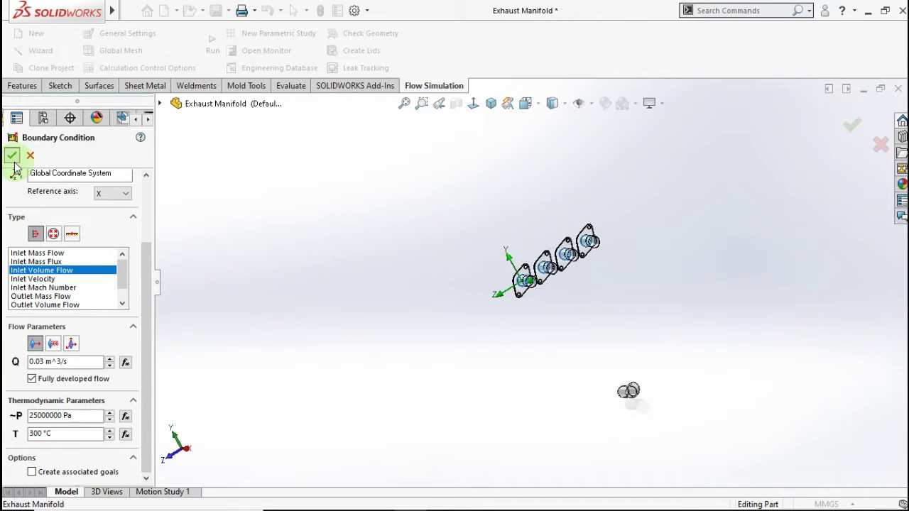
{"action": "left_click", "coordinate": [113, 325]}
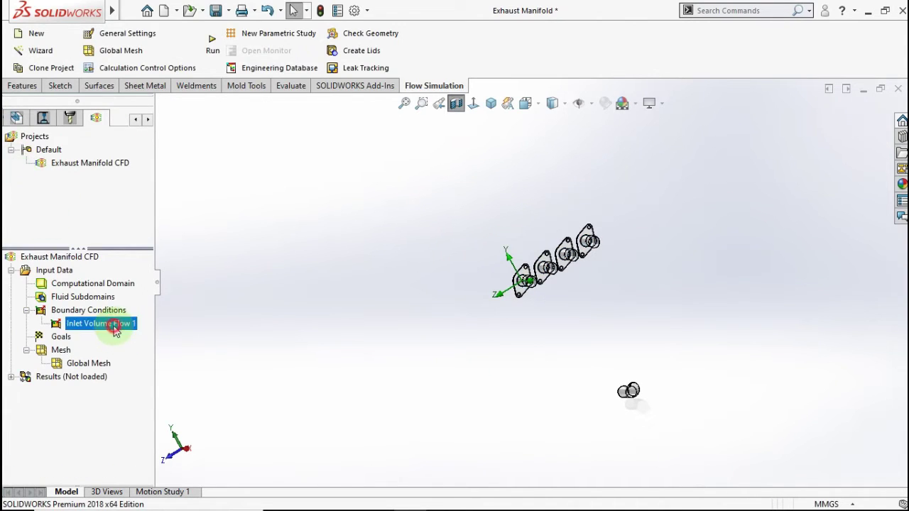
{"action": "right_click", "coordinate": [113, 325]}
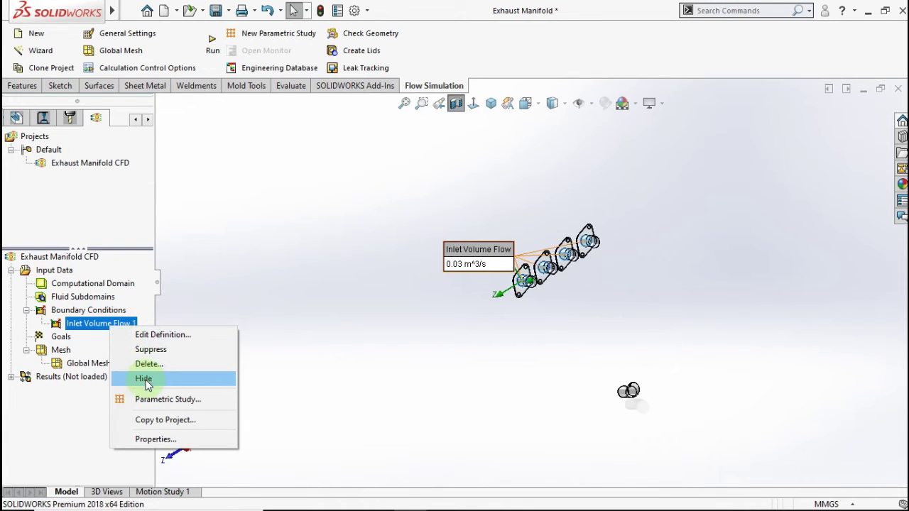
{"action": "left_click", "coordinate": [110, 325]}
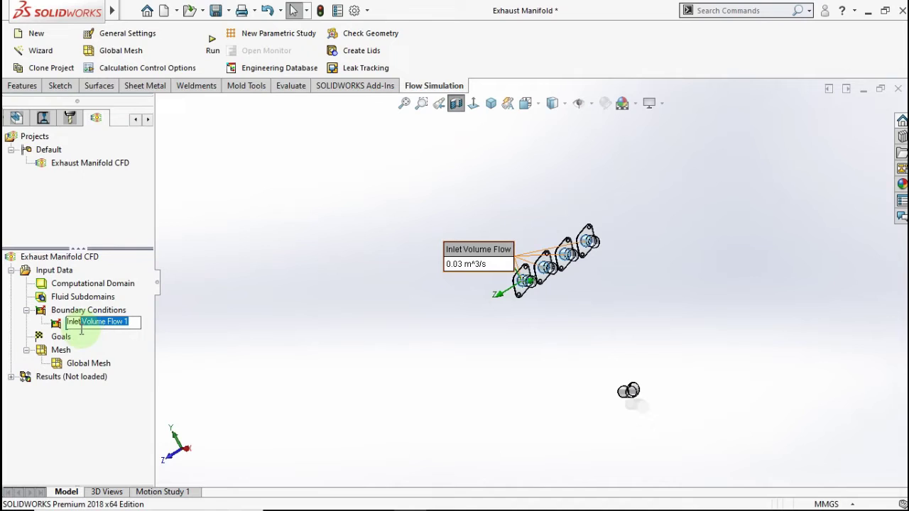
{"action": "key", "text": "BackSpace"}
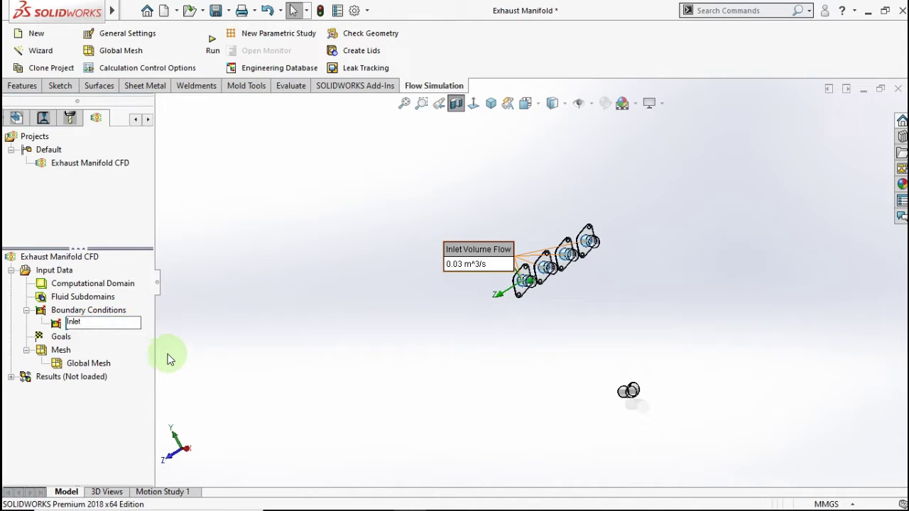
{"action": "left_click", "coordinate": [199, 328]}
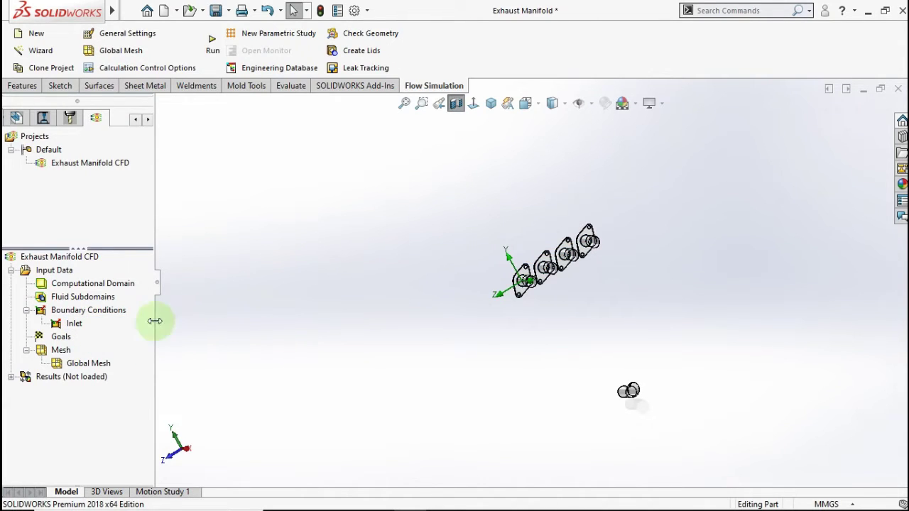
- Insert a new boundary condition from the Boundary Conditions group
{"action": "right_click", "coordinate": [119, 314]}
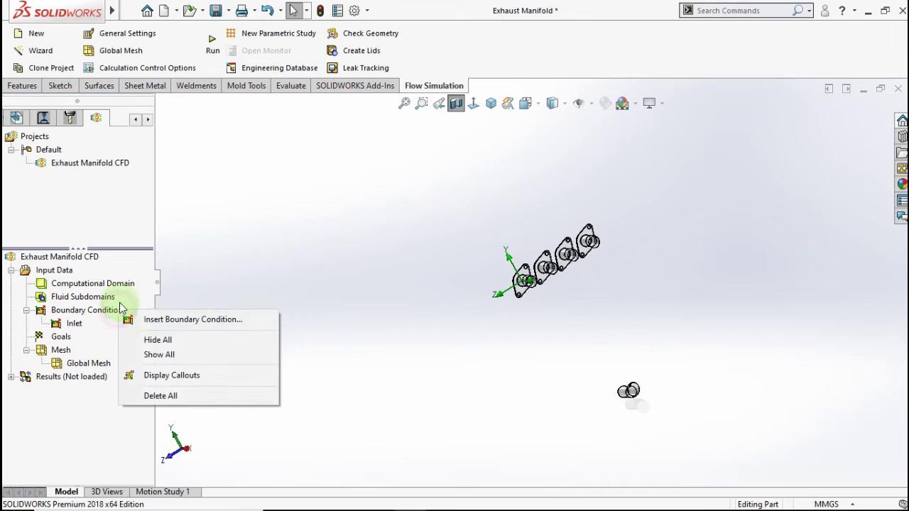
{"action": "left_click", "coordinate": [84, 315]}
{"action": "right_click", "coordinate": [84, 314]}
{"action": "left_click", "coordinate": [76, 317]}
{"action": "right_click", "coordinate": [76, 319]}
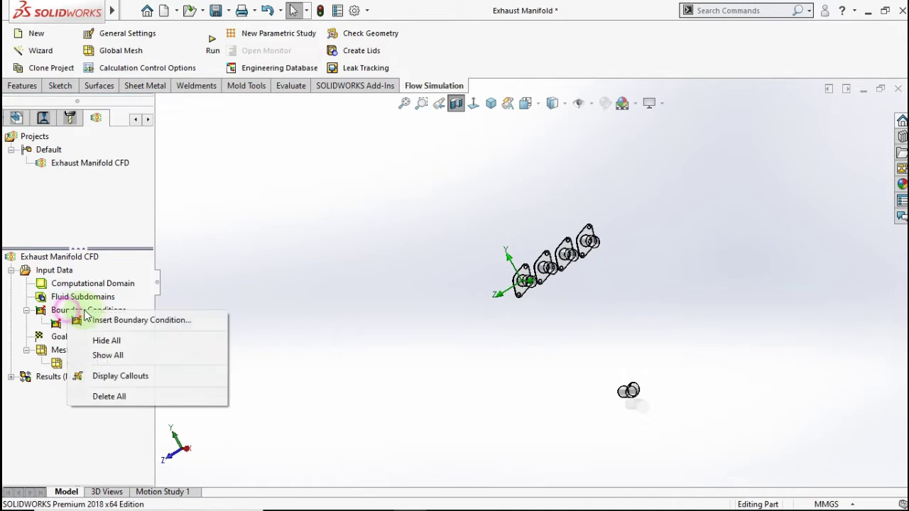
{"action": "left_click", "coordinate": [94, 320]}
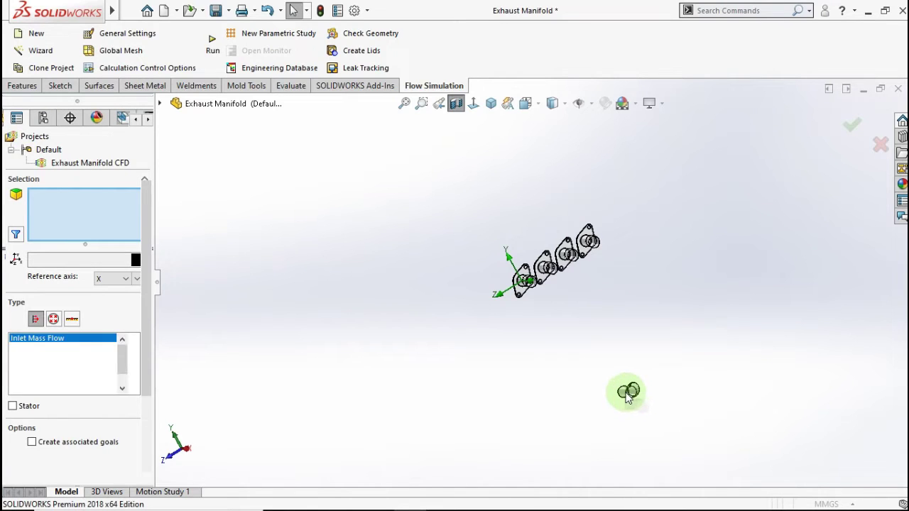
- Apply an Environment Pressure opening of 101325 Pa to the outlet pipe's end face
{"action": "scroll", "coordinate": [627, 401], "scroll_direction": "down", "scroll_amount": 2}
{"action": "scroll", "coordinate": [625, 398], "scroll_direction": "down", "scroll_amount": 2}
{"action": "scroll", "coordinate": [604, 383], "scroll_direction": "down", "scroll_amount": 2}
{"action": "scroll", "coordinate": [589, 373], "scroll_direction": "down", "scroll_amount": 2}
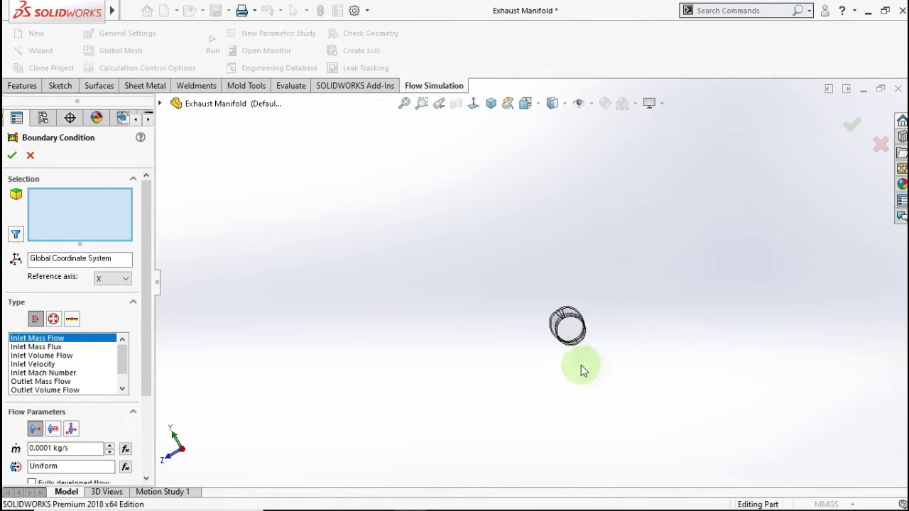
{"action": "middle_click_drag", "start_coordinate": [584, 369], "coordinate": [566, 355]}
{"action": "left_click", "coordinate": [553, 301]}
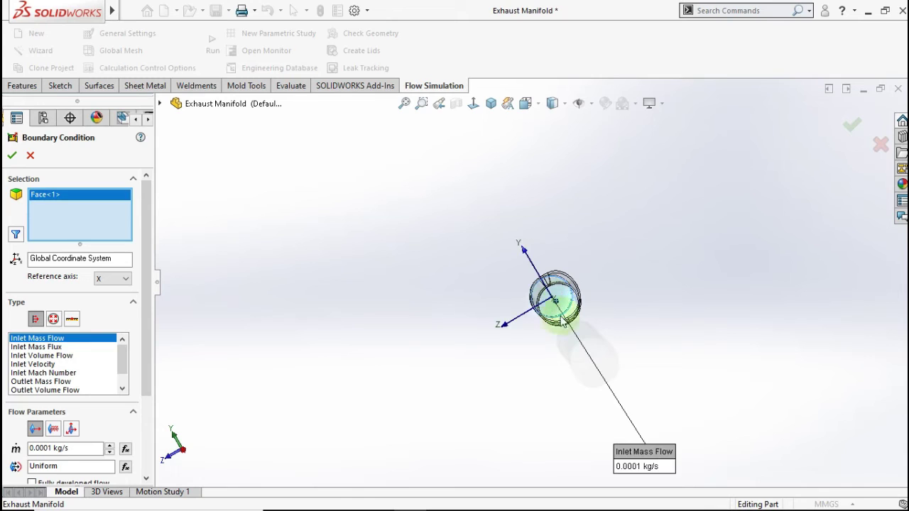
{"action": "left_click", "coordinate": [53, 318]}
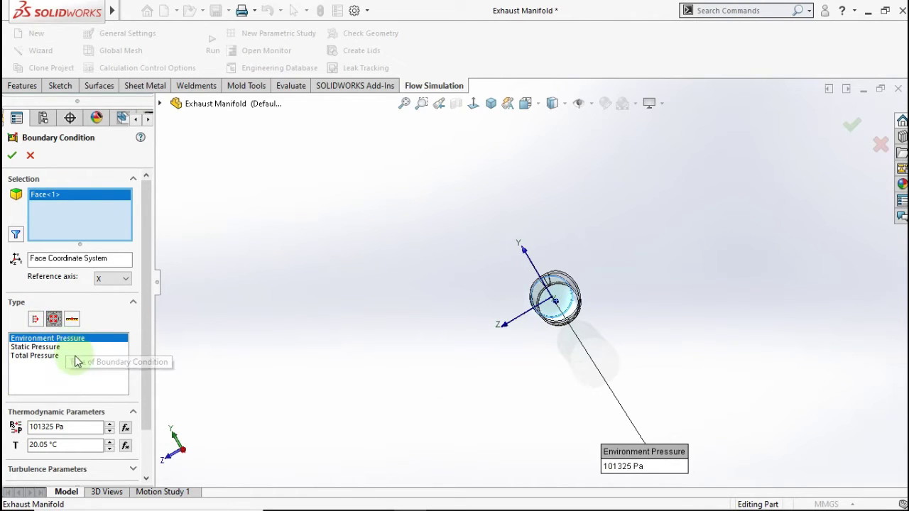
{"action": "left_click", "coordinate": [12, 155]}
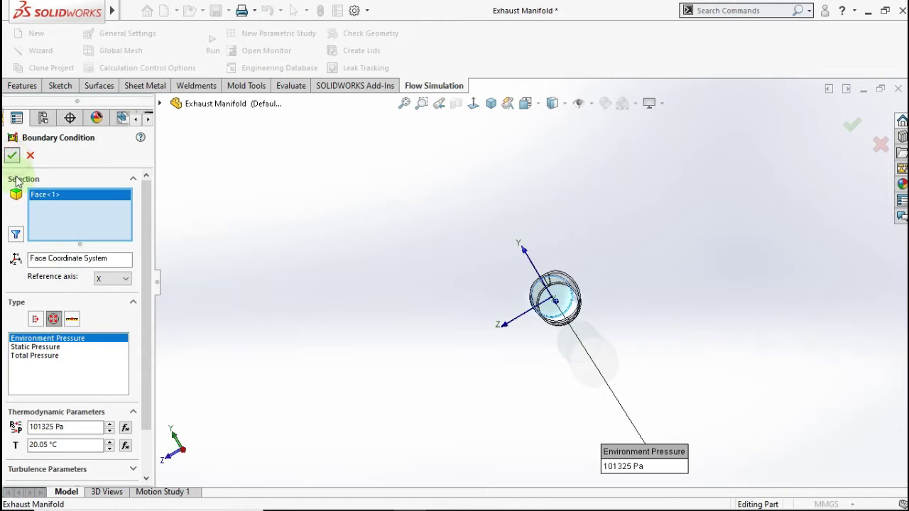
{"action": "mouse_move", "coordinate": [373, 276]}
{"action": "middle_mouse_down"}
{"action": "mouse_move", "coordinate": [500, 203]}
{"action": "mouse_move", "coordinate": [462, 179]}
{"action": "middle_mouse_up"}
- Rename the Environment Pressure 1 condition to Outlet
{"action": "scroll", "coordinate": [487, 244], "scroll_direction": "down", "scroll_amount": 3}
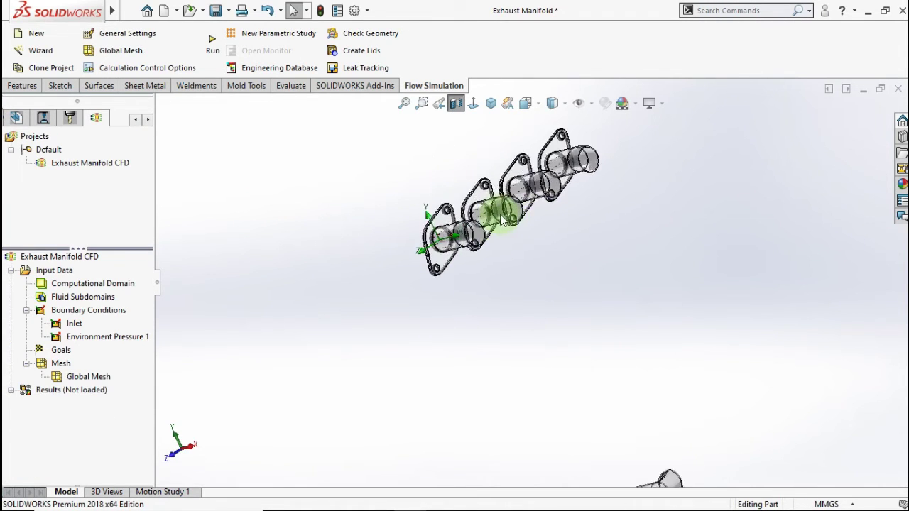
{"action": "scroll", "coordinate": [487, 224], "scroll_direction": "down", "scroll_amount": 5}
{"action": "scroll", "coordinate": [487, 224], "scroll_direction": "up", "scroll_amount": 2}
{"action": "scroll", "coordinate": [552, 308], "scroll_direction": "up", "scroll_amount": 2}
{"action": "scroll", "coordinate": [580, 404], "scroll_direction": "up", "scroll_amount": 3}
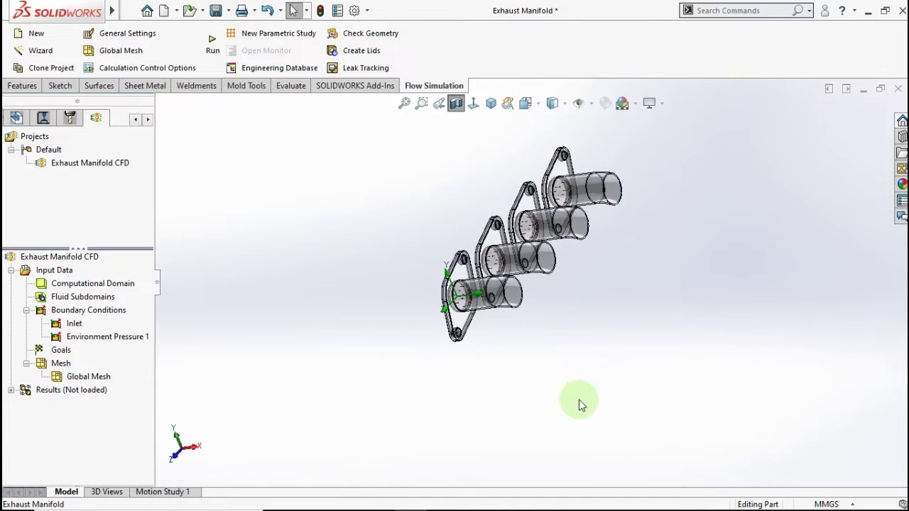
{"action": "scroll", "coordinate": [595, 438], "scroll_direction": "up", "scroll_amount": 2}
{"action": "scroll", "coordinate": [561, 354], "scroll_direction": "down", "scroll_amount": 2}
{"action": "scroll", "coordinate": [548, 348], "scroll_direction": "down", "scroll_amount": 2}
{"action": "scroll", "coordinate": [548, 355], "scroll_direction": "down", "scroll_amount": 2}
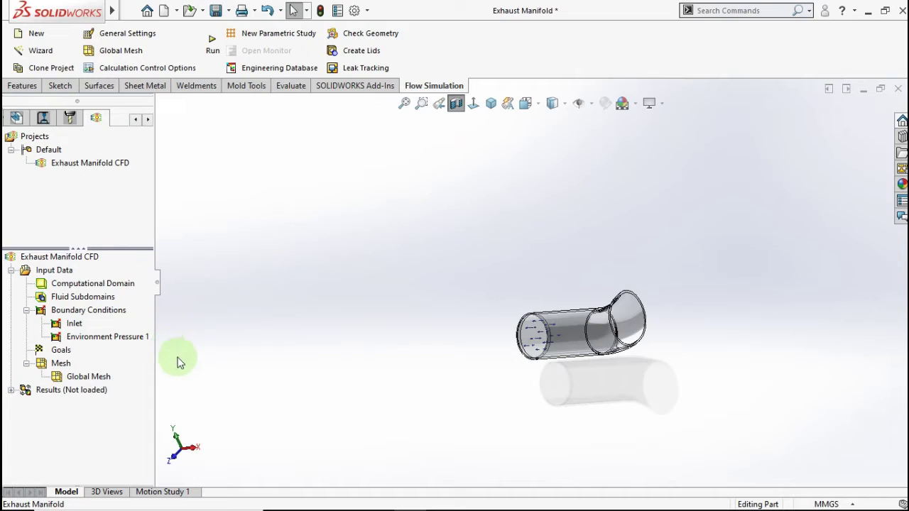
{"action": "left_click", "coordinate": [79, 337]}
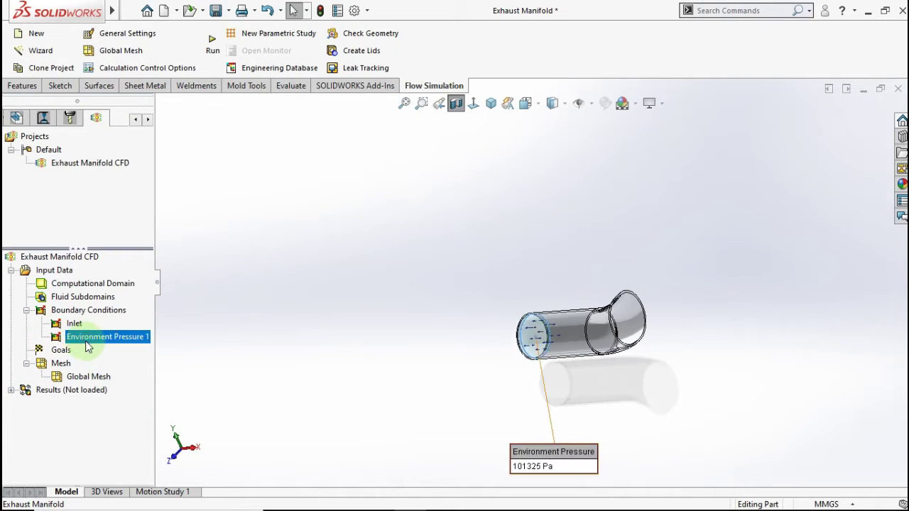
{"action": "left_click", "coordinate": [86, 342]}
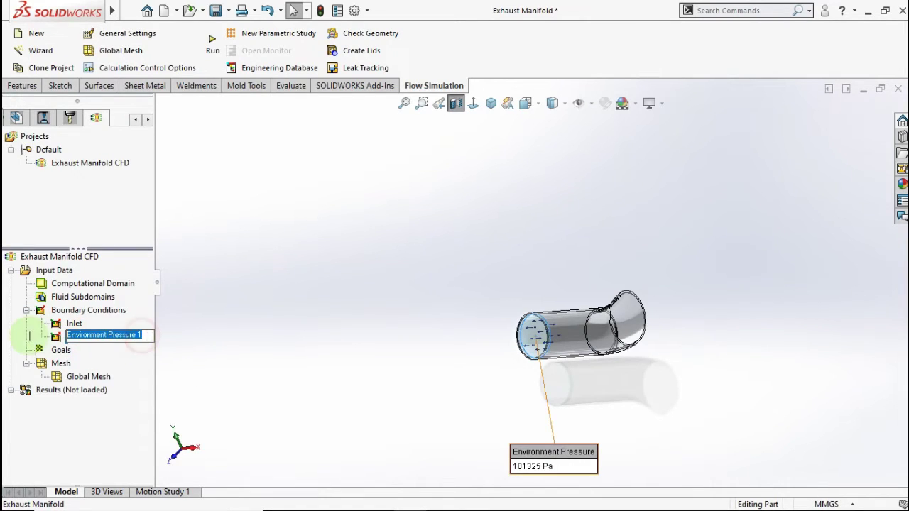
{"action": "type", "text": "Outlet"}
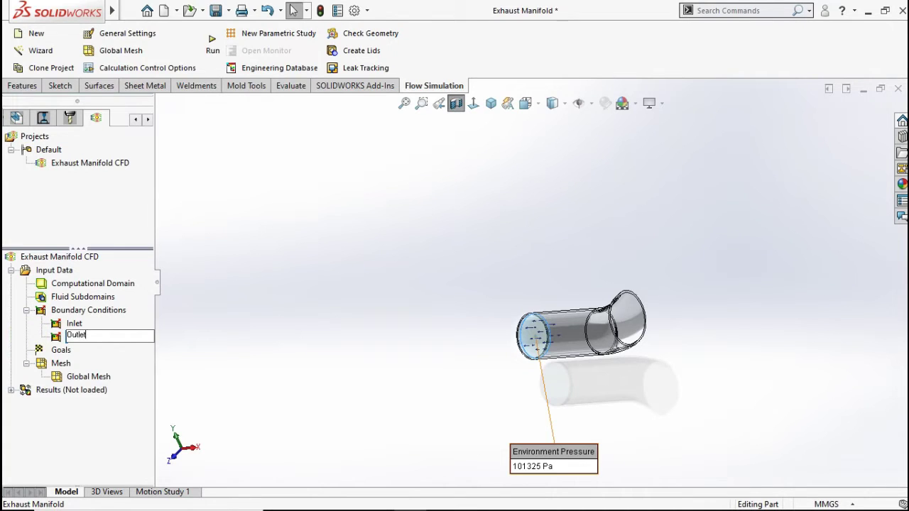
{"action": "left_click", "coordinate": [324, 314]}
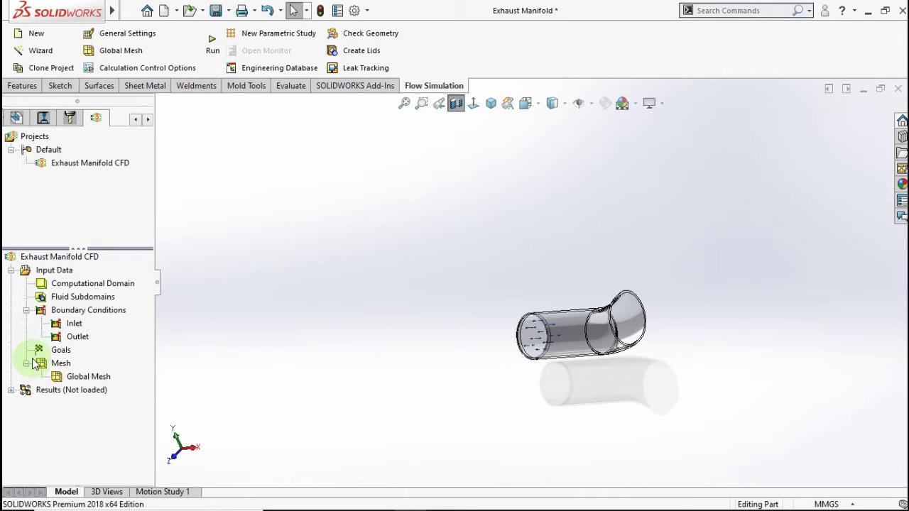
- Add global goals for maximum total pressure and maximum velocity
{"action": "right_click", "coordinate": [48, 352]}
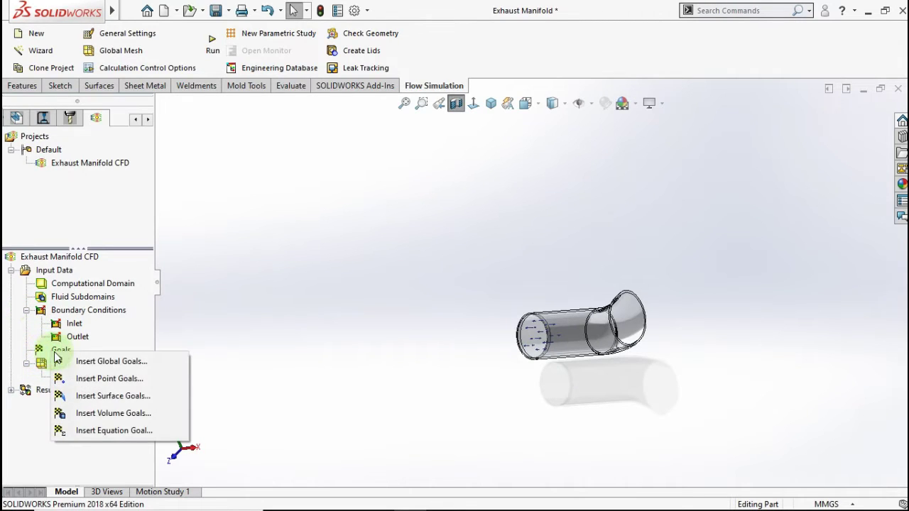
{"action": "left_click", "coordinate": [85, 365]}
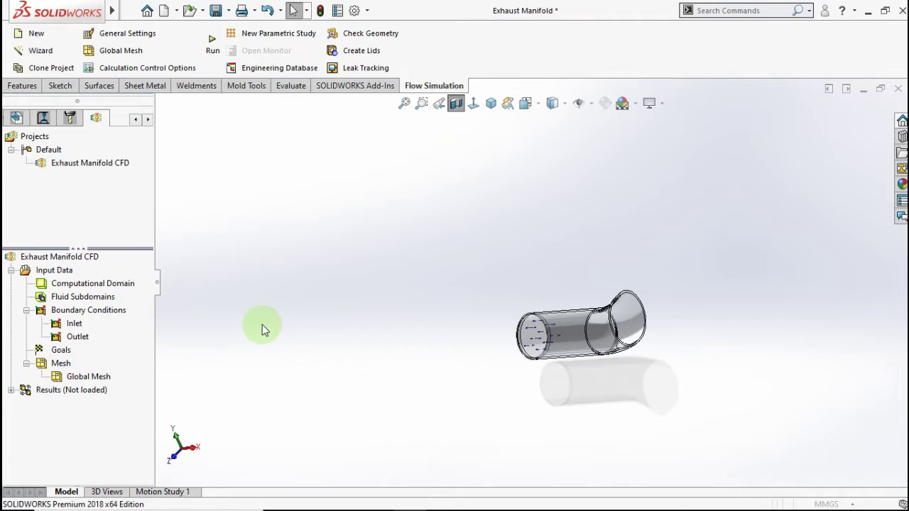
{"action": "left_click", "coordinate": [491, 103]}
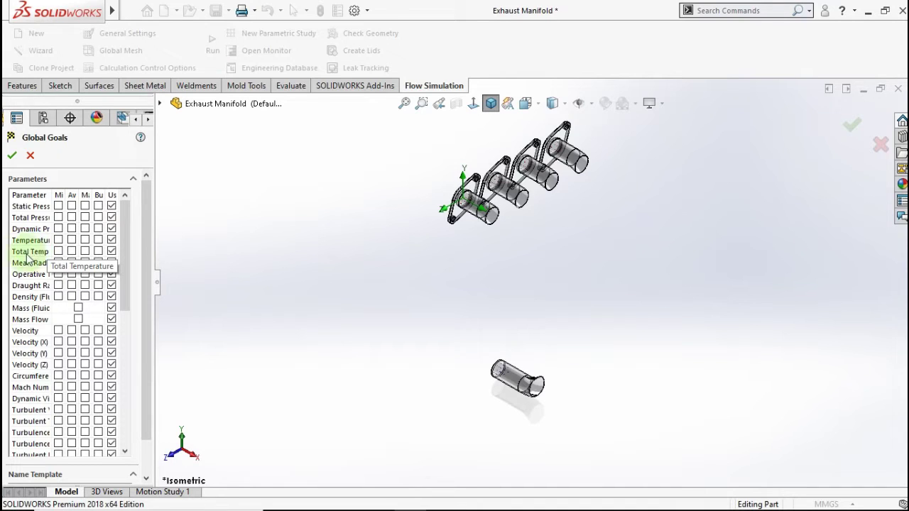
{"action": "left_click", "coordinate": [85, 216]}
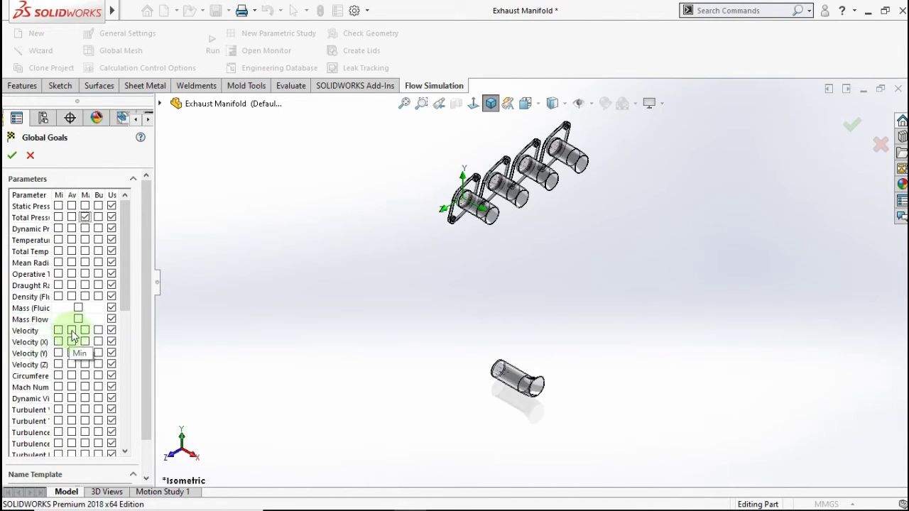
{"action": "left_click", "coordinate": [84, 330]}
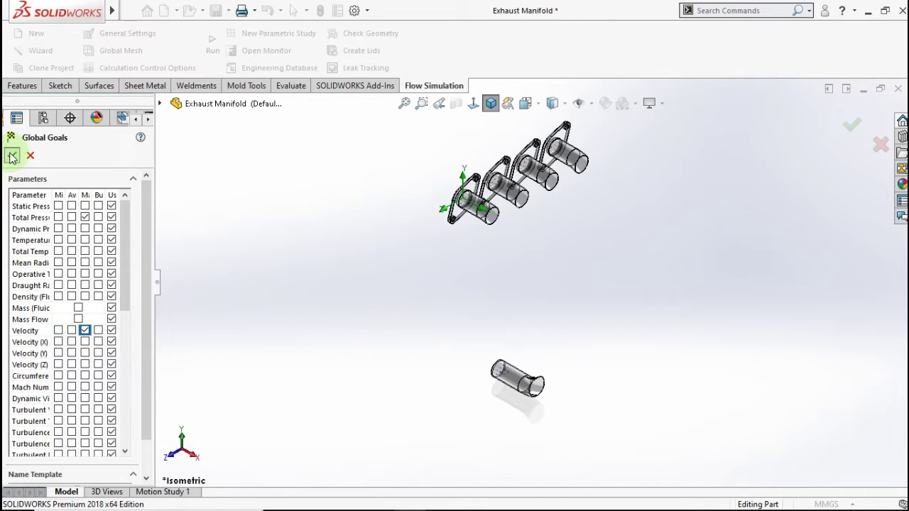
{"action": "left_click", "coordinate": [12, 157]}
- Rename the two global goals to Pressure Max and Velocity Max
{"action": "left_click", "coordinate": [105, 365]}
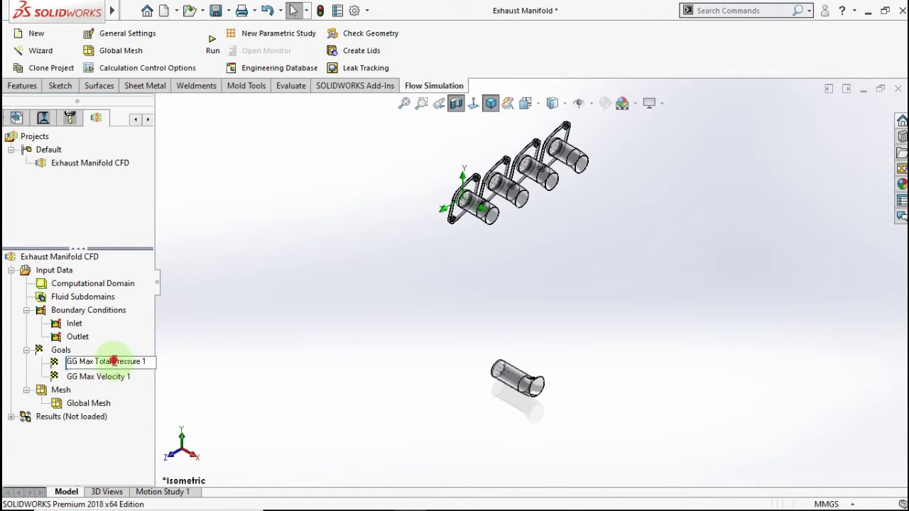
{"action": "left_click", "coordinate": [113, 361]}
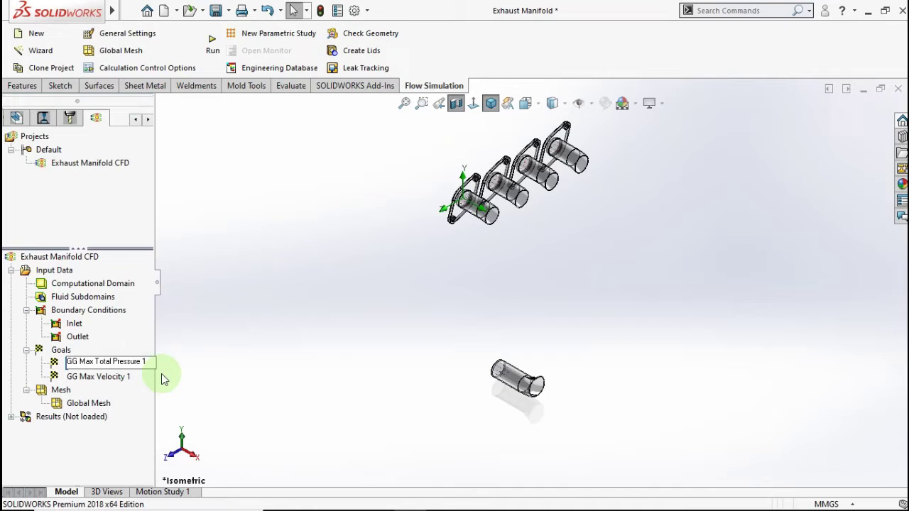
{"action": "key", "text": "BackSpace"}
{"action": "key", "text": "BackSpace"}
{"action": "key", "text": "BackSpace"}
{"action": "key", "text": "End"}
{"action": "key", "text": "BackSpace"}
{"action": "type", "text": "Ma"}
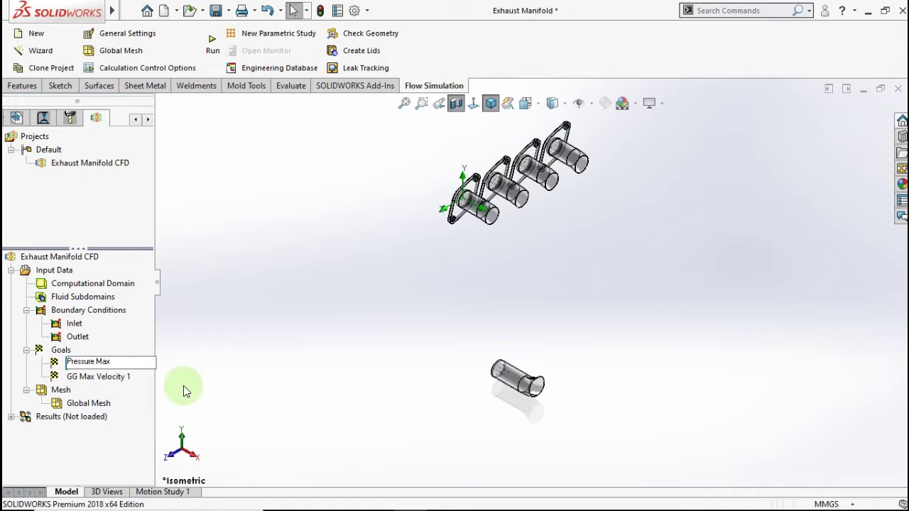
{"action": "left_click", "coordinate": [182, 385]}
{"action": "left_click", "coordinate": [122, 382]}
{"action": "left_click", "coordinate": [122, 380]}
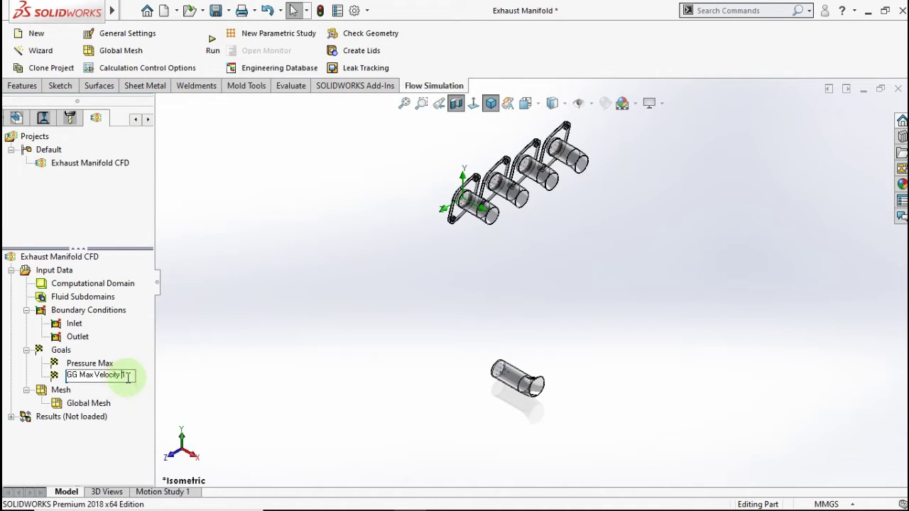
{"action": "type", "text": "Max"}
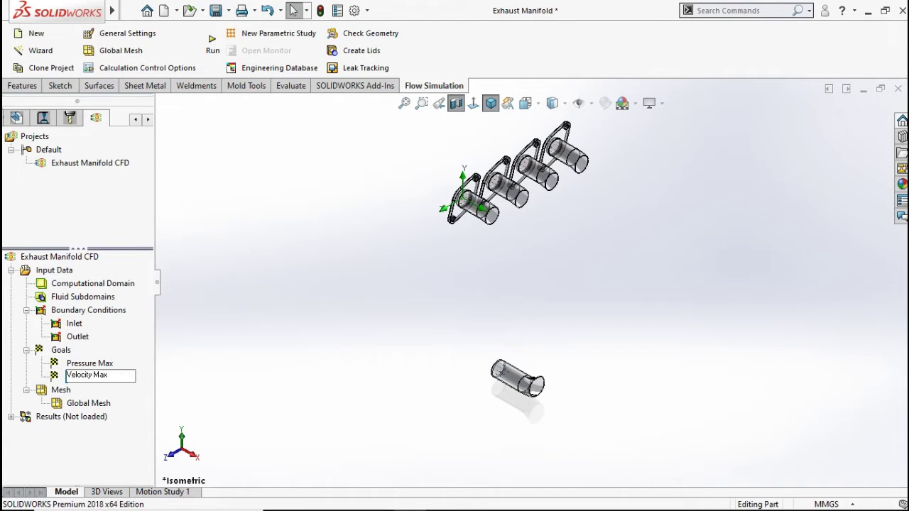
{"action": "left_click", "coordinate": [298, 327]}
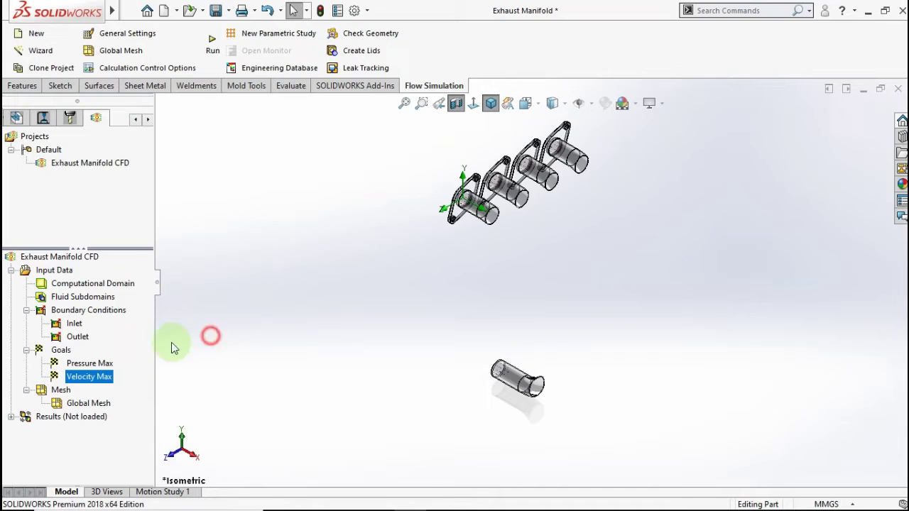
- Add surface goals for average fluid temperature and volume flow rate on the pipe's end face
{"action": "right_click", "coordinate": [61, 349]}
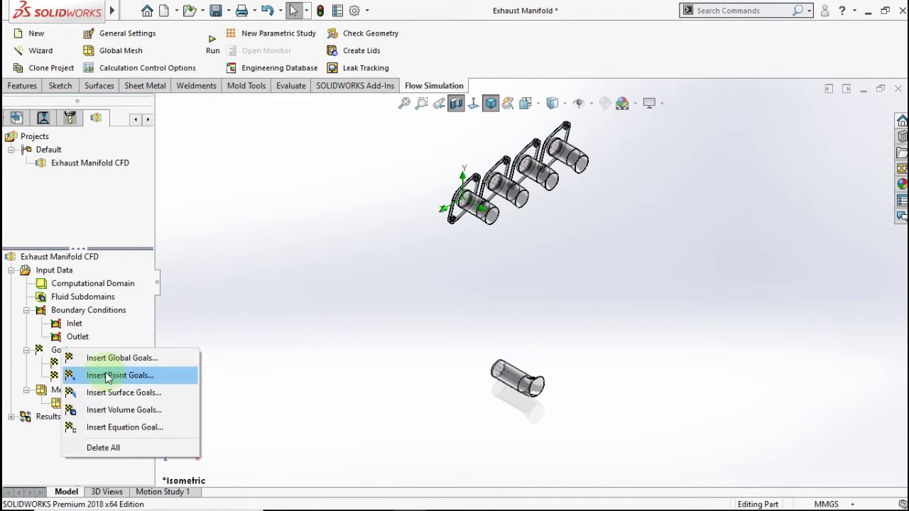
{"action": "left_click", "coordinate": [116, 392]}
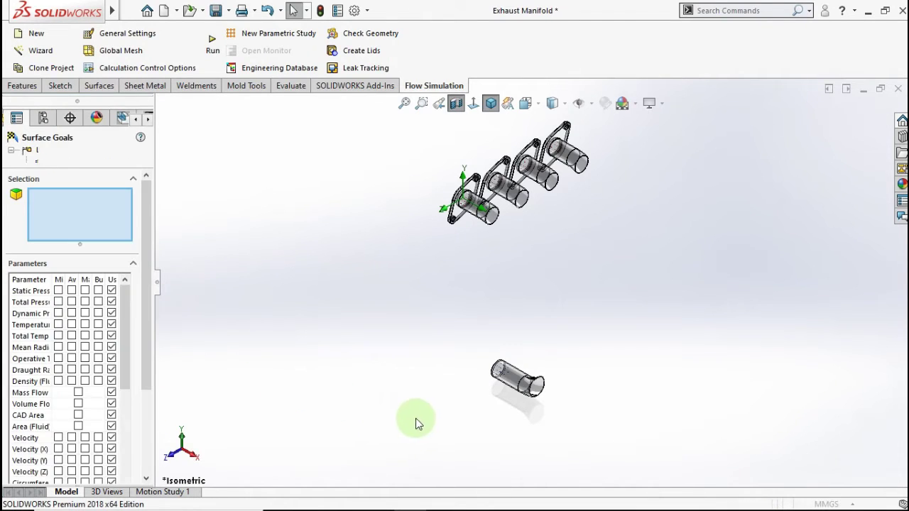
{"action": "scroll", "coordinate": [507, 405], "scroll_direction": "down", "scroll_amount": 5}
{"action": "middle_click_drag", "start_coordinate": [516, 334], "coordinate": [492, 289]}
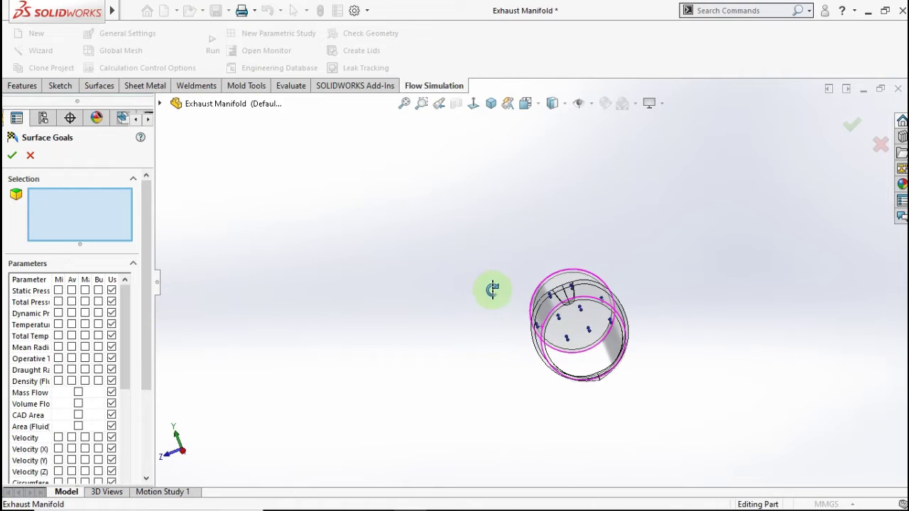
{"action": "left_click", "coordinate": [578, 326]}
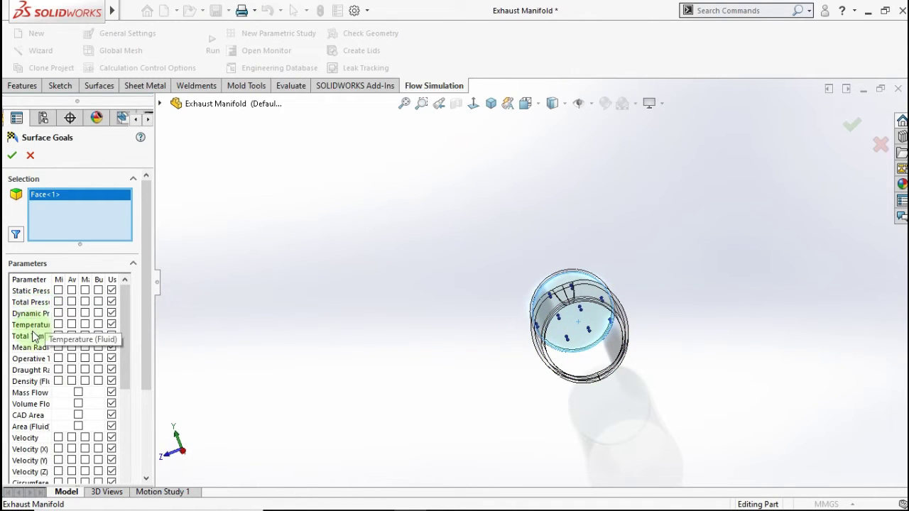
{"action": "left_click", "coordinate": [73, 324]}
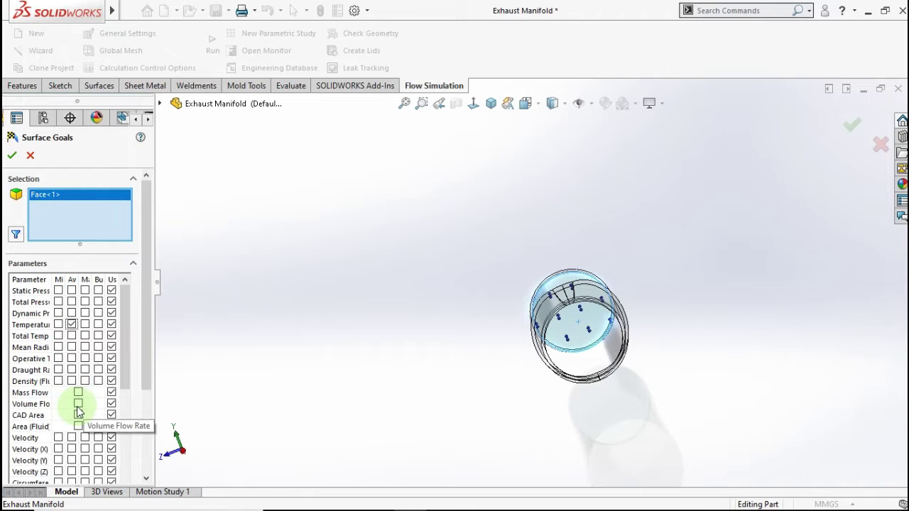
{"action": "left_click", "coordinate": [78, 403]}
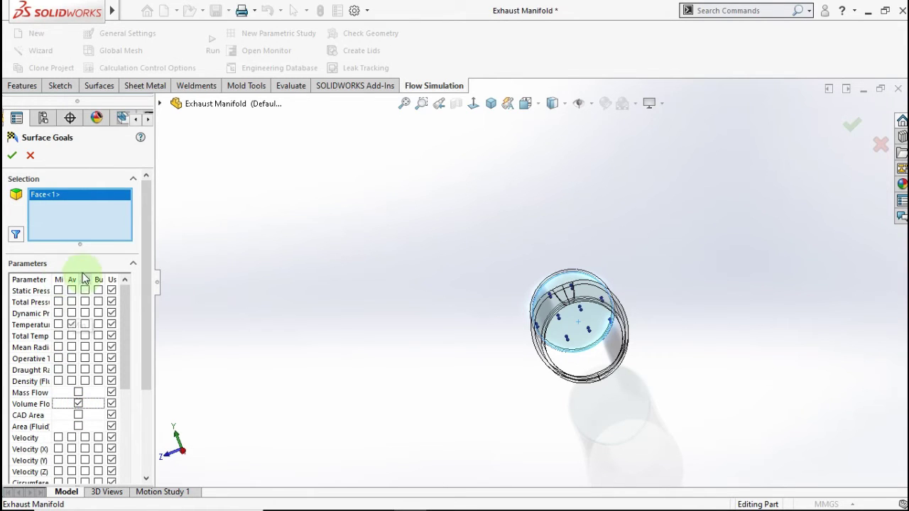
{"action": "left_click", "coordinate": [12, 156]}
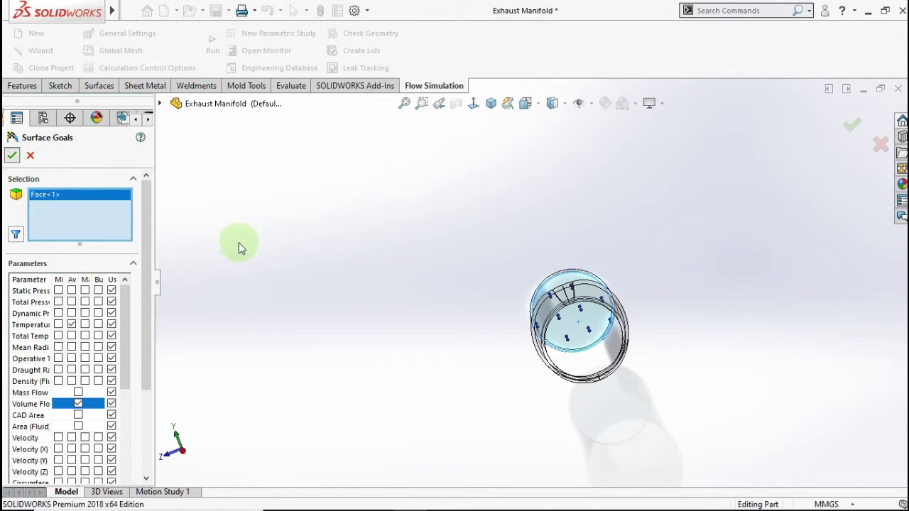
{"action": "left_click", "coordinate": [278, 269]}
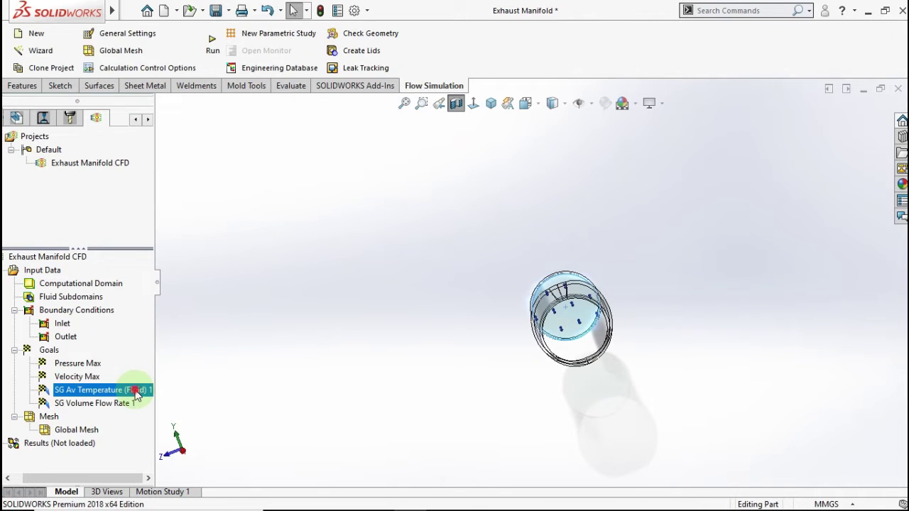
- Review the temperature goal's settings and rename it Av Temperature
{"action": "double_click", "coordinate": [88, 391]}
{"action": "left_click", "coordinate": [12, 155]}
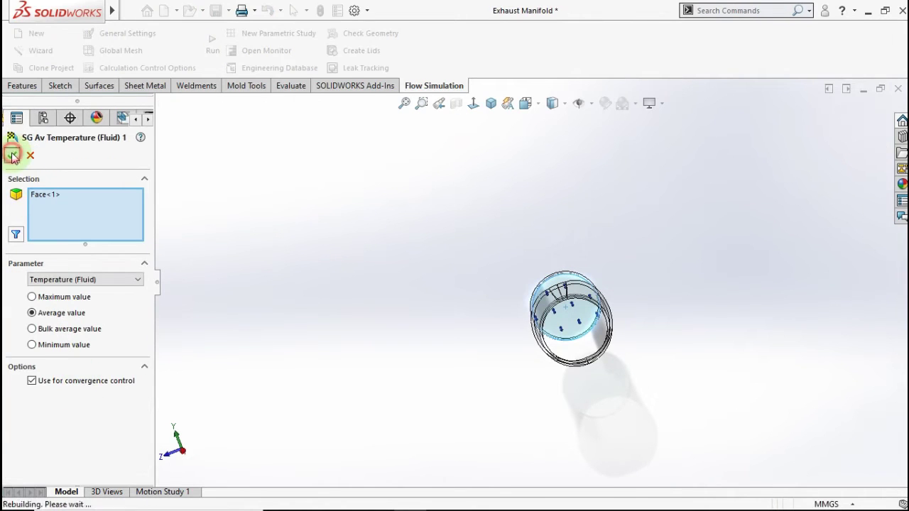
{"action": "double_click", "coordinate": [63, 394]}
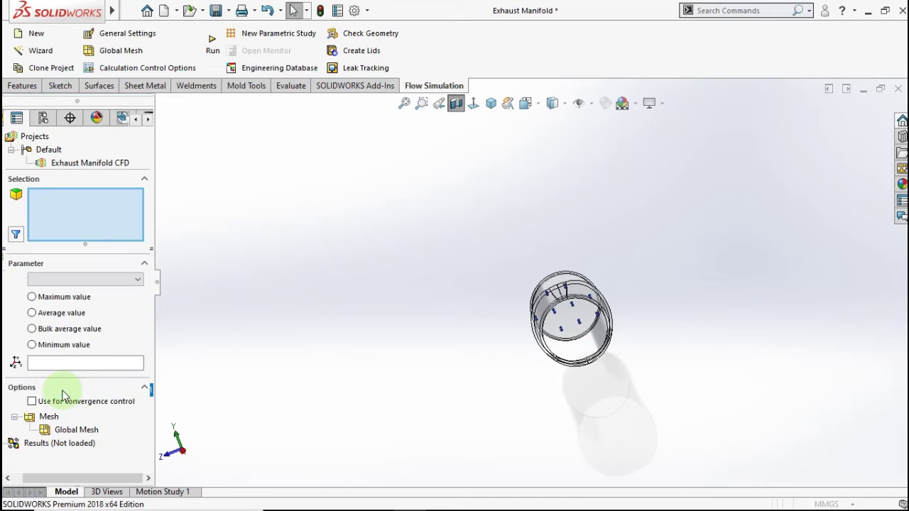
{"action": "left_click", "coordinate": [13, 154]}
{"action": "left_click", "coordinate": [92, 392]}
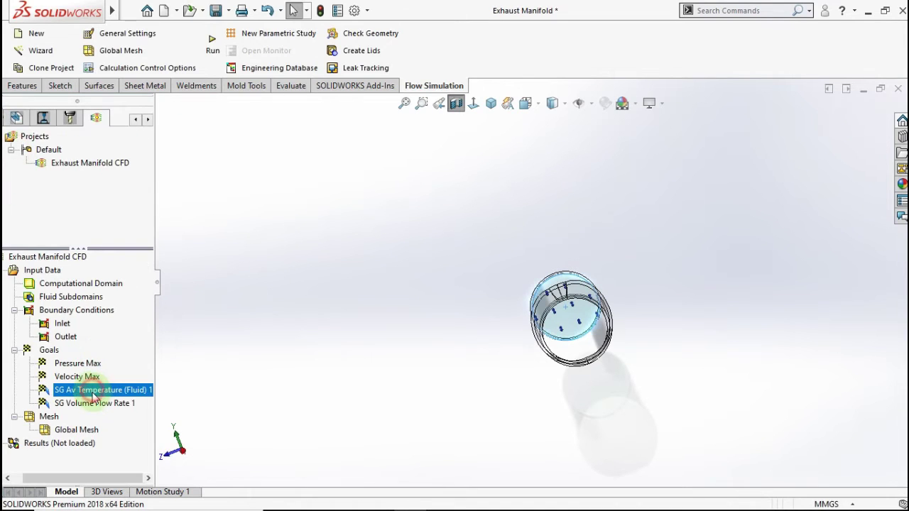
{"action": "left_click", "coordinate": [149, 390]}
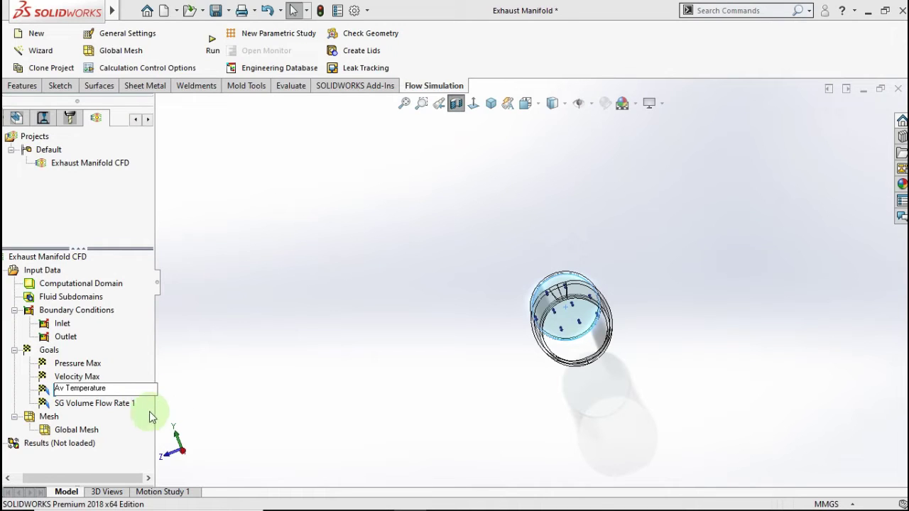
{"action": "left_click", "coordinate": [128, 404]}
- Rename the volume flow rate goal to Volume Flow Rate and return to isometric view
{"action": "left_click", "coordinate": [123, 404]}
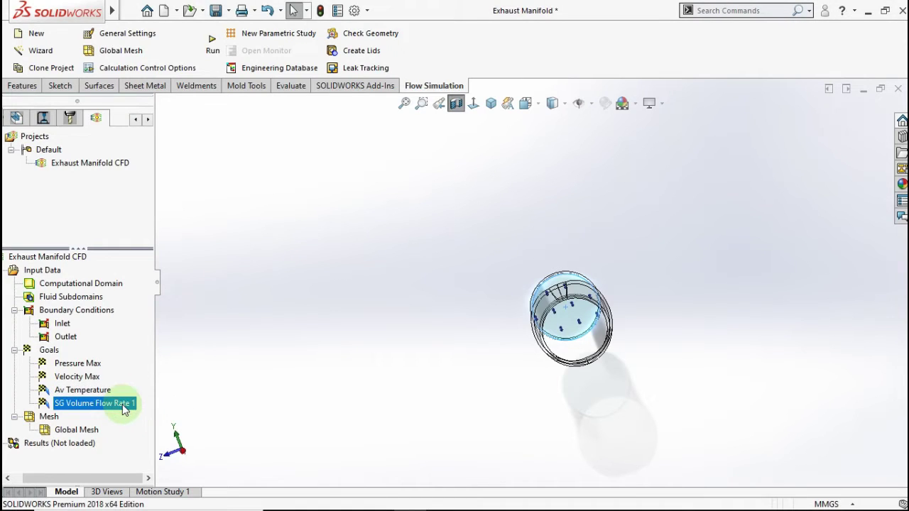
{"action": "left_click", "coordinate": [134, 404]}
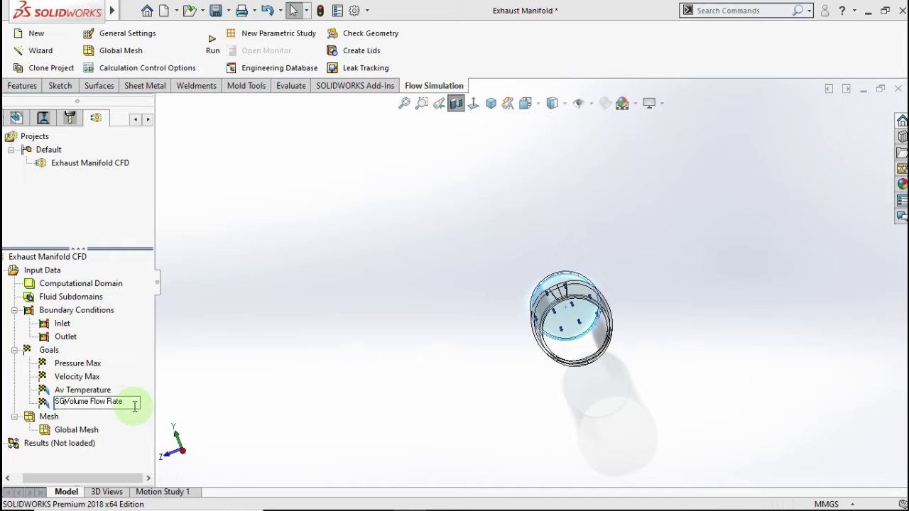
{"action": "key", "text": "BackSpace"}
{"action": "key", "text": "BackSpace"}
{"action": "left_click", "coordinate": [227, 365]}
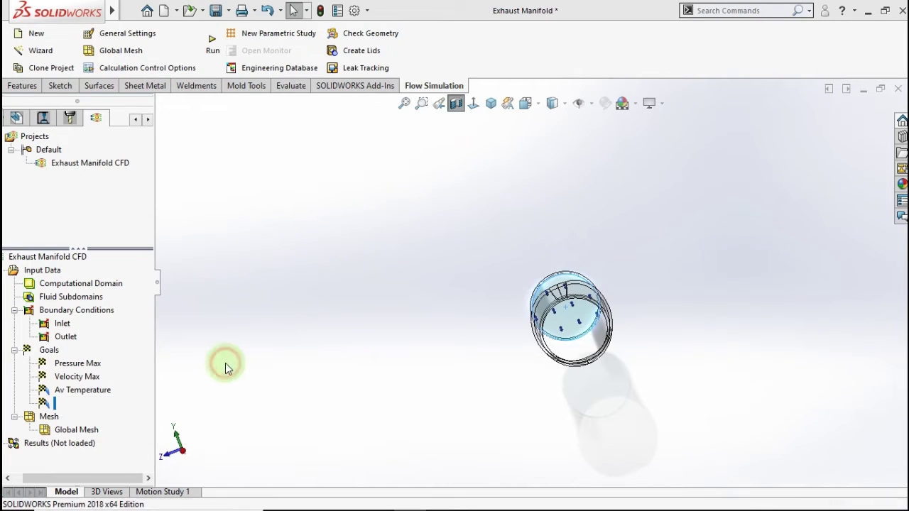
{"action": "left_click", "coordinate": [489, 104]}
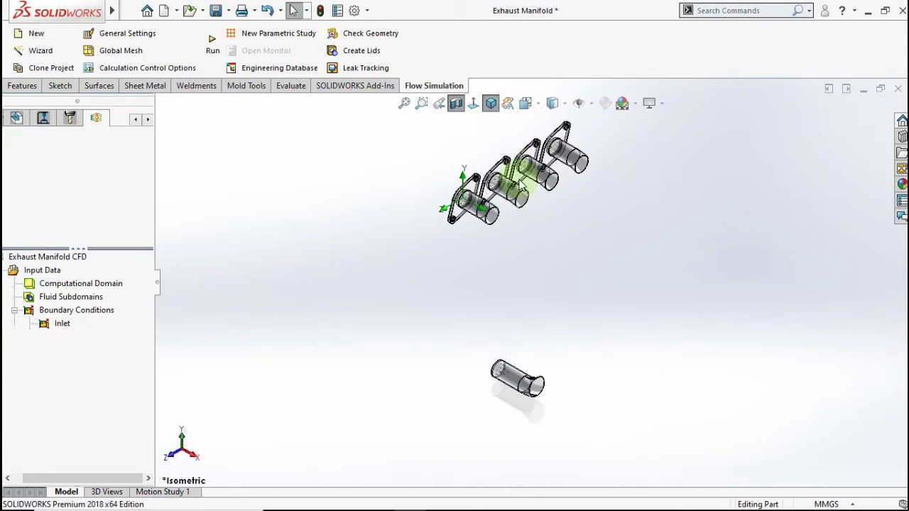
- Turn off the section view and set the global mesh to Manual
{"action": "left_click", "coordinate": [456, 104]}
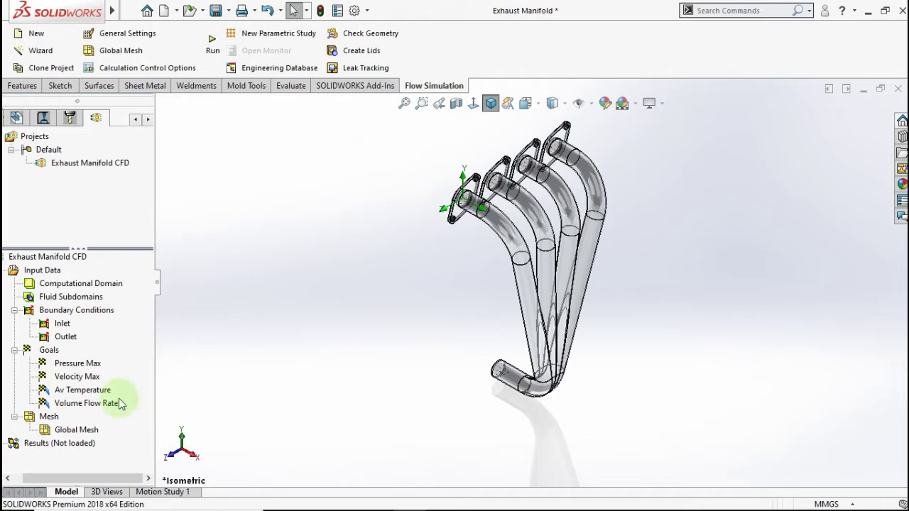
{"action": "right_click", "coordinate": [74, 434]}
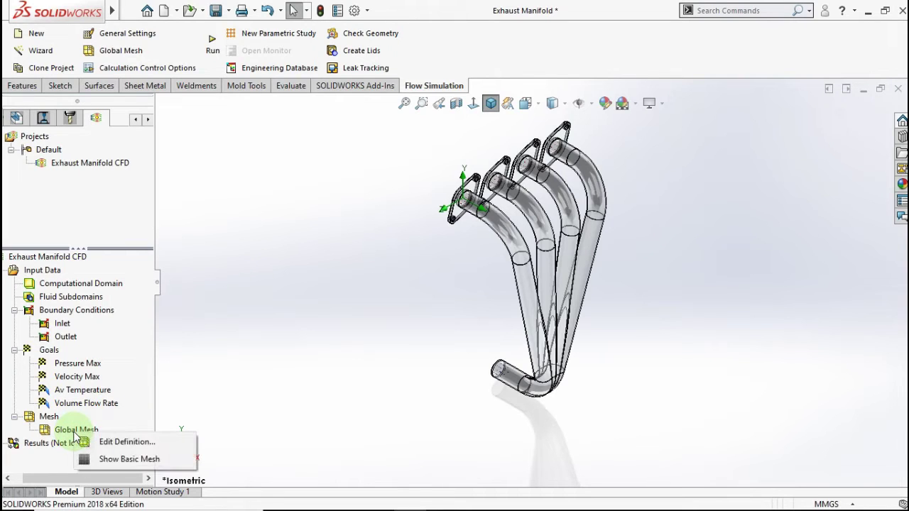
{"action": "left_click", "coordinate": [47, 417]}
{"action": "right_click", "coordinate": [54, 417]}
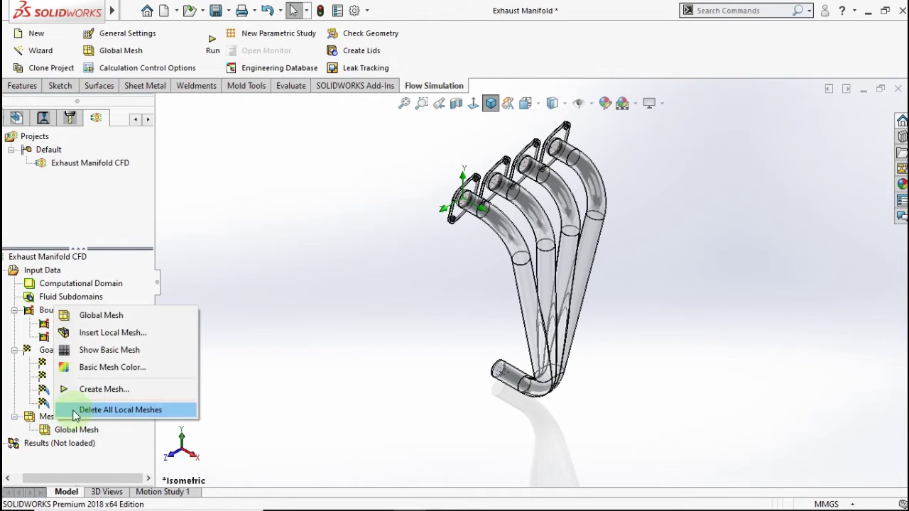
{"action": "left_click", "coordinate": [98, 320]}
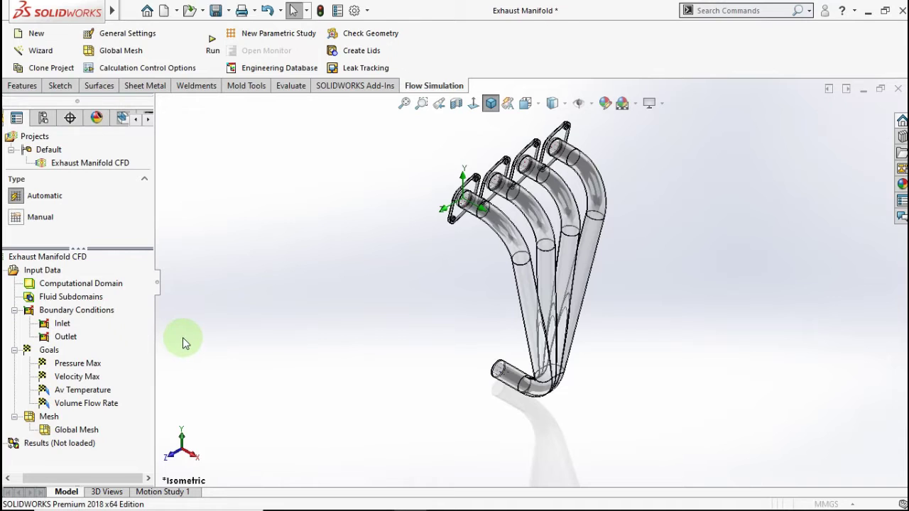
{"action": "left_click", "coordinate": [17, 217]}
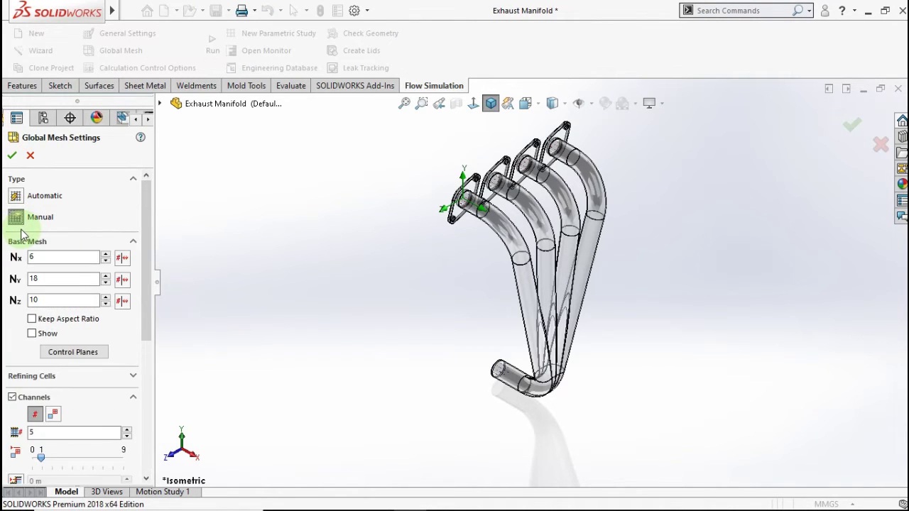
{"action": "left_click", "coordinate": [16, 196]}
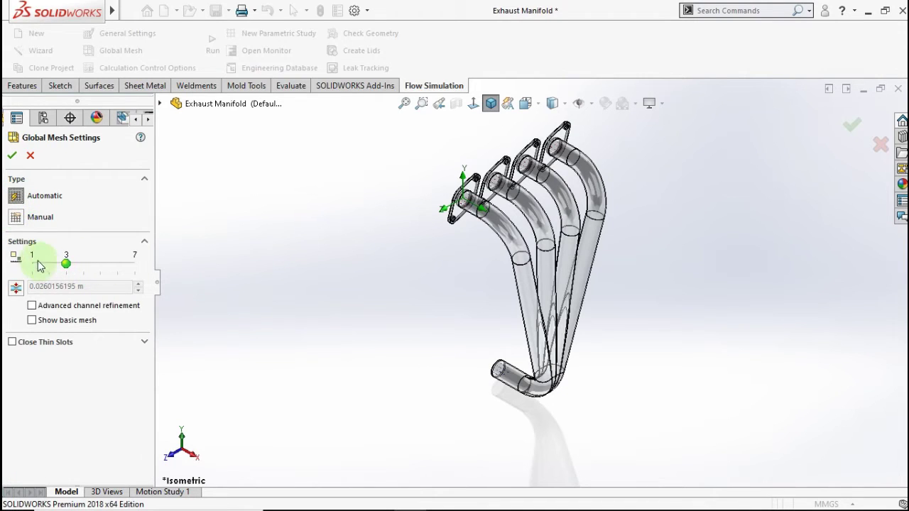
{"action": "left_click", "coordinate": [39, 216]}
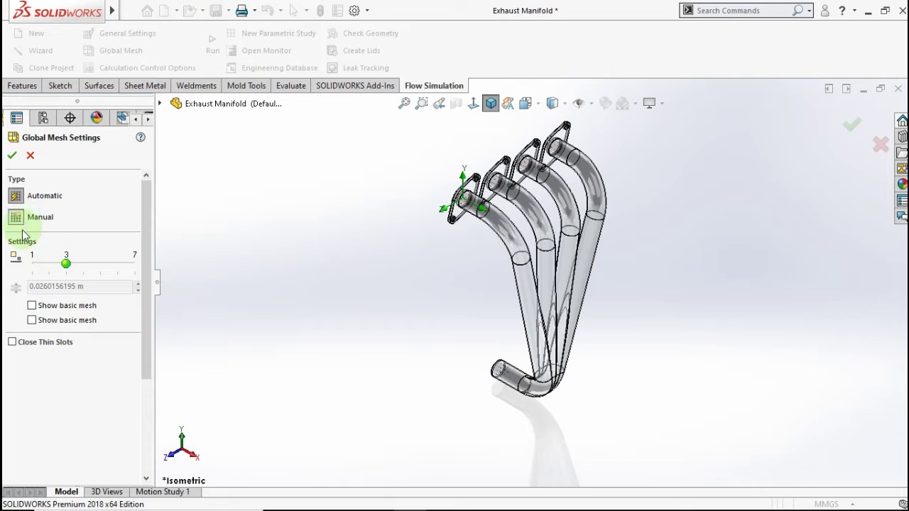
- Set the basic mesh cell counts Nx, Ny and Nz to 10 each
{"action": "double_click", "coordinate": [61, 257]}
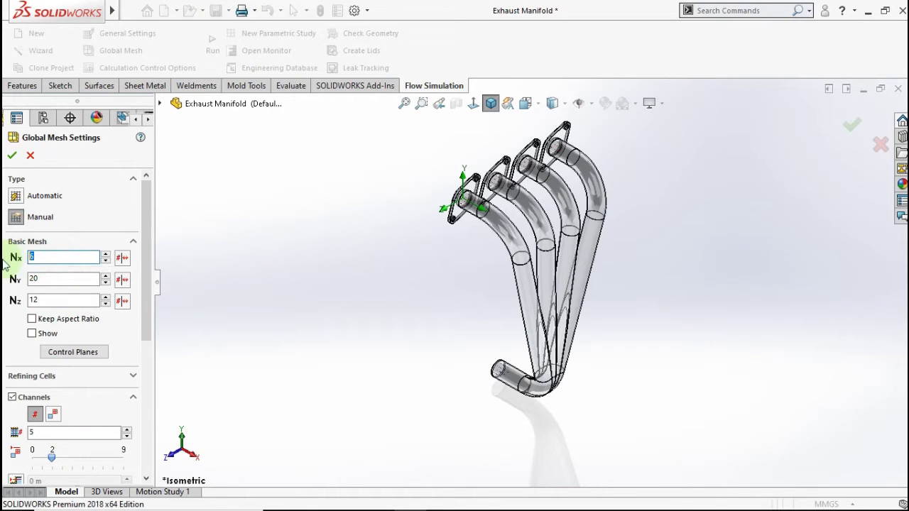
{"action": "type", "text": "10"}
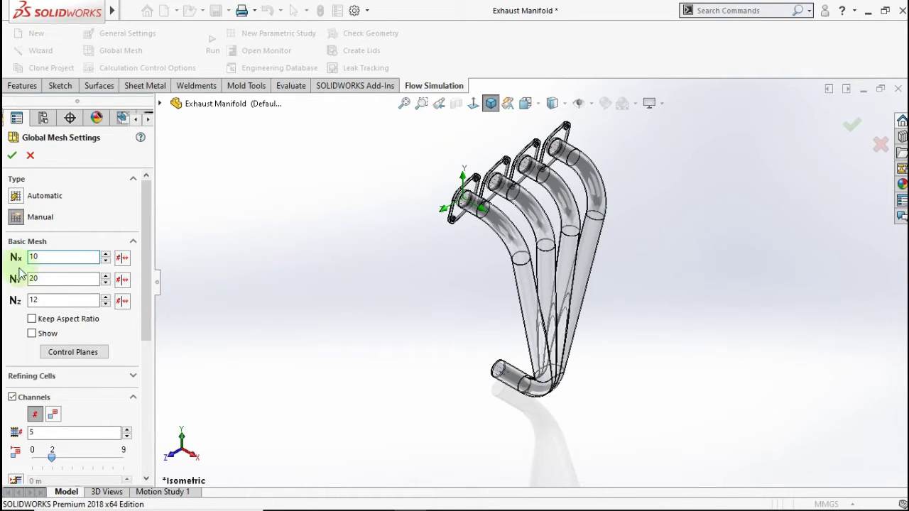
{"action": "double_click", "coordinate": [53, 279]}
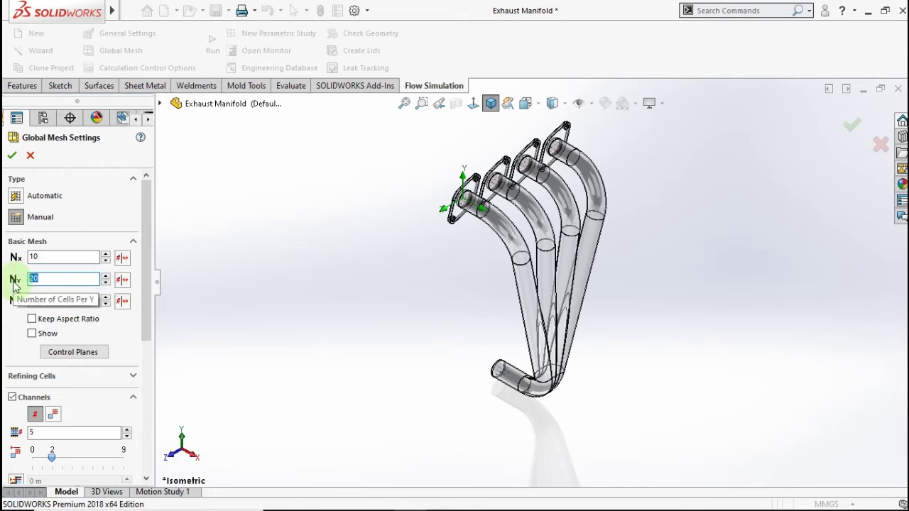
{"action": "type", "text": "1"}
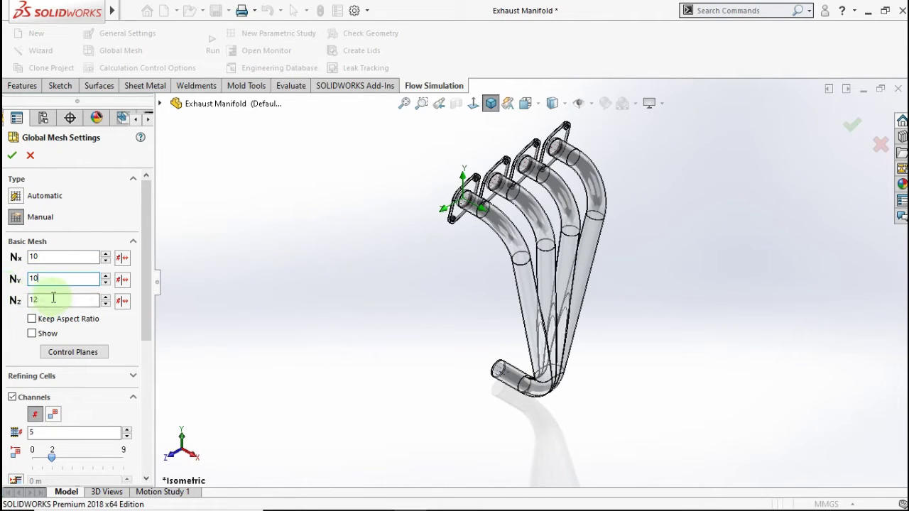
{"action": "double_click", "coordinate": [55, 300]}
{"action": "type", "text": "1"}
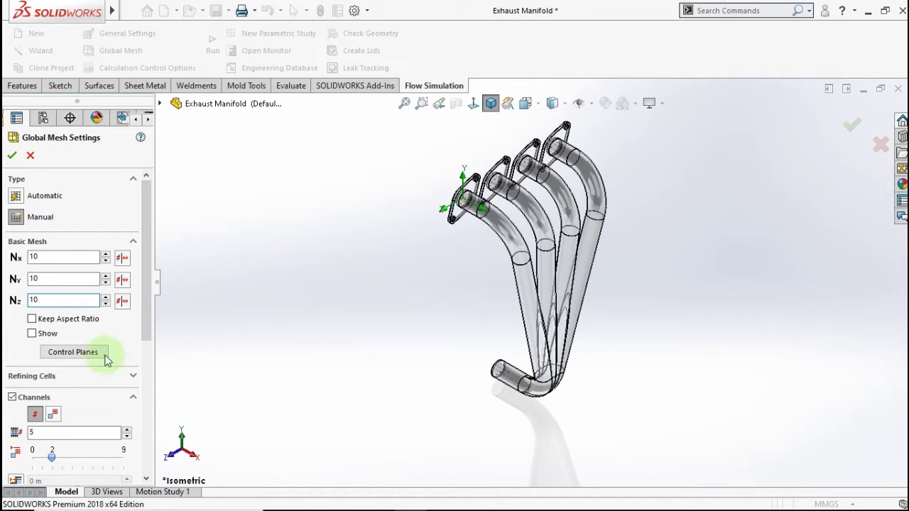
{"action": "left_click", "coordinate": [258, 312]}
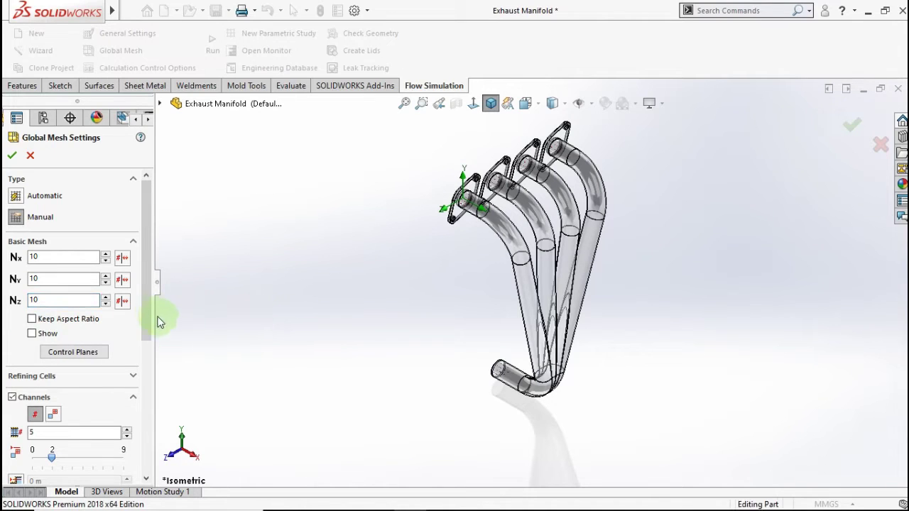
{"action": "left_click_drag", "start_coordinate": [147, 307], "coordinate": [147, 325]}
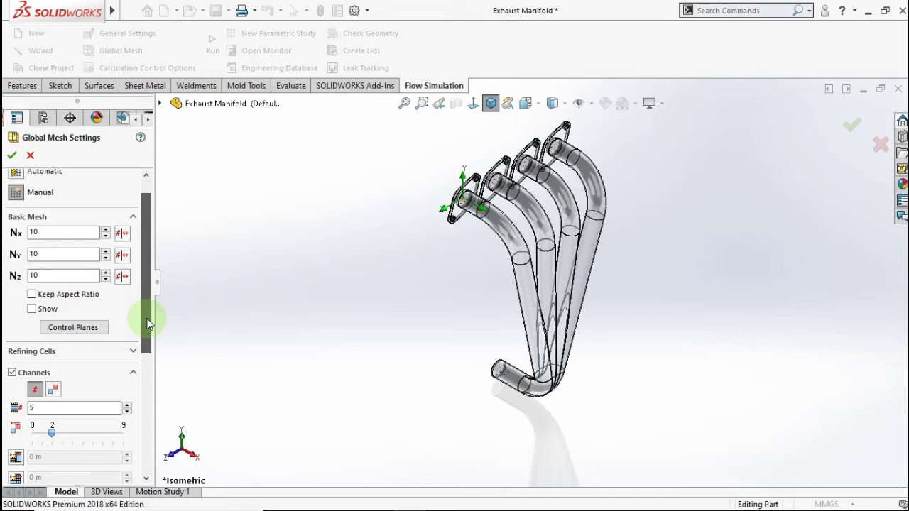
{"action": "scroll", "coordinate": [147, 325], "scroll_direction": "down", "scroll_amount": 2}
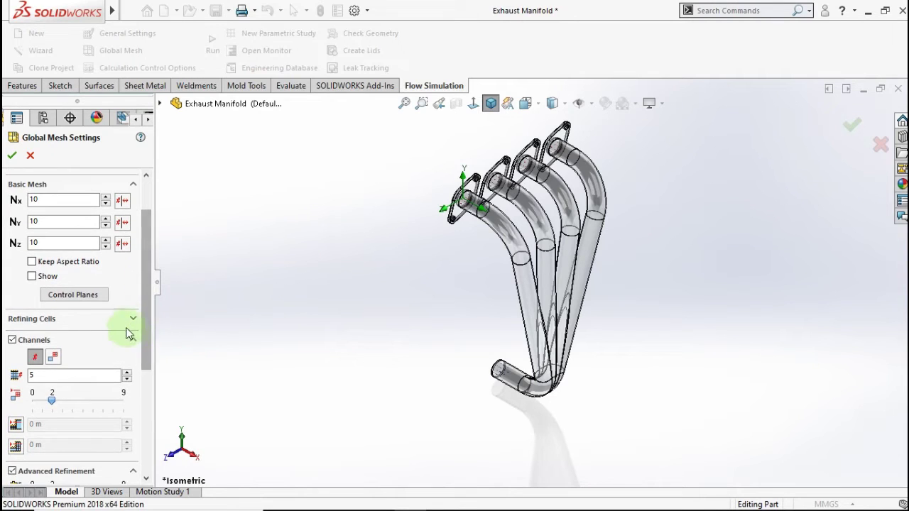
- Set refinement to fluid cells 2, boundary cells 4, small solid features 3, tolerance 0, and apply
{"action": "left_click", "coordinate": [132, 319]}
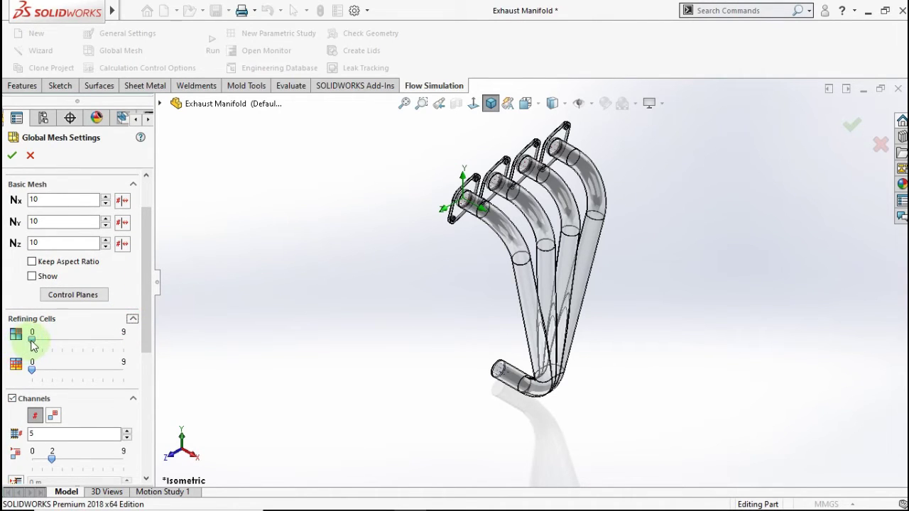
{"action": "left_click_drag", "start_coordinate": [31, 340], "coordinate": [52, 340]}
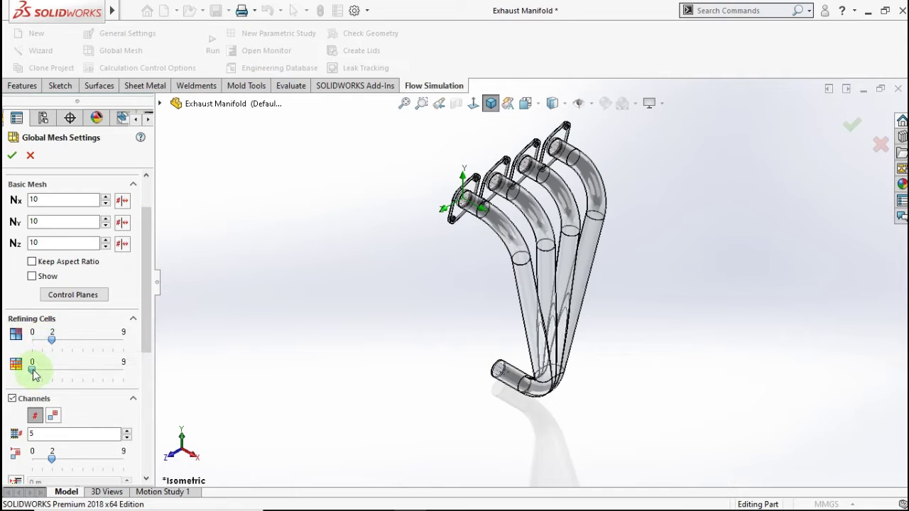
{"action": "left_click_drag", "start_coordinate": [33, 370], "coordinate": [73, 377]}
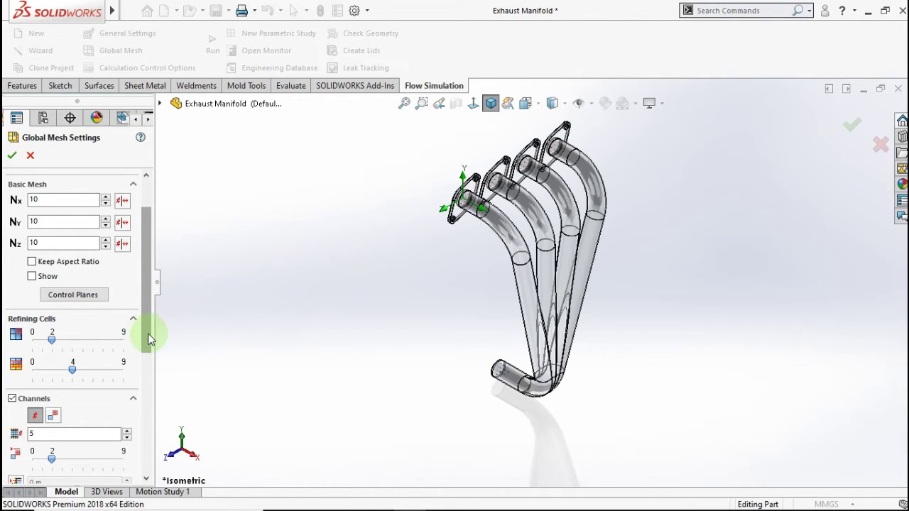
{"action": "left_click_drag", "start_coordinate": [150, 332], "coordinate": [147, 374]}
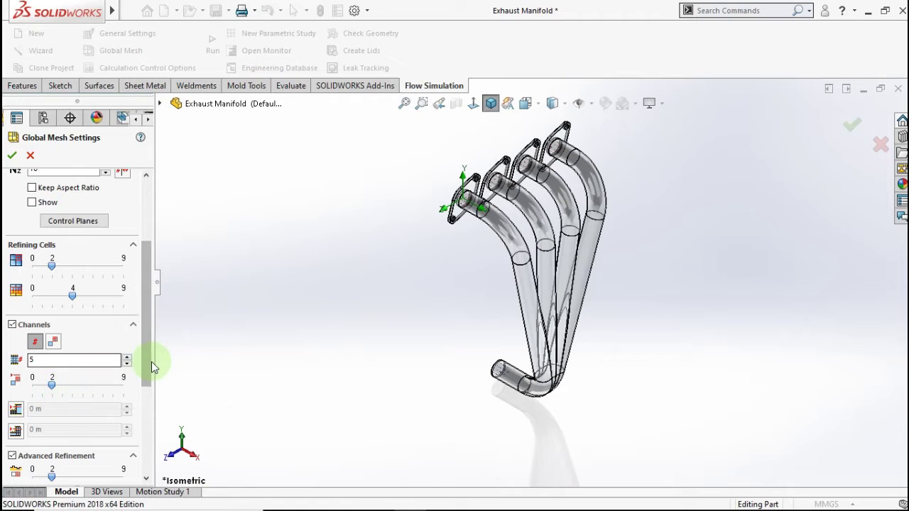
{"action": "left_click_drag", "start_coordinate": [148, 362], "coordinate": [147, 403]}
{"action": "left_click_drag", "start_coordinate": [52, 390], "coordinate": [62, 393]}
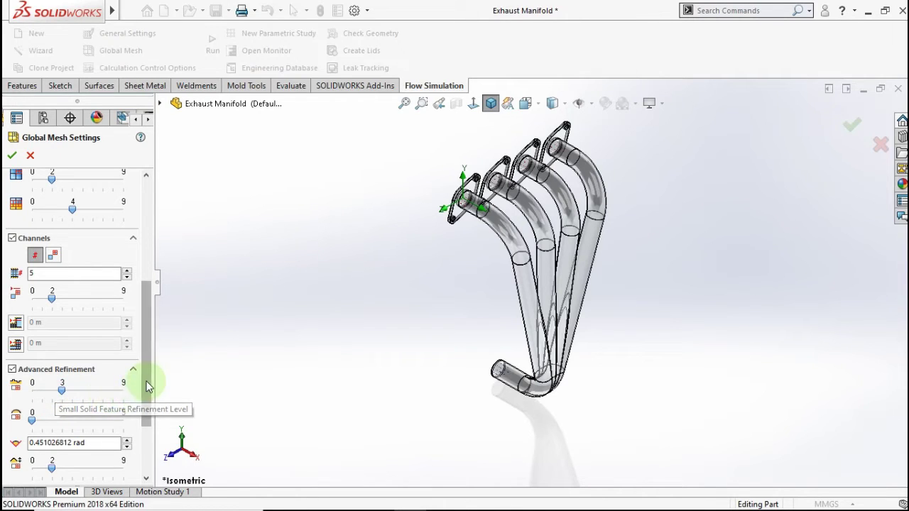
{"action": "left_click_drag", "start_coordinate": [146, 381], "coordinate": [145, 403]}
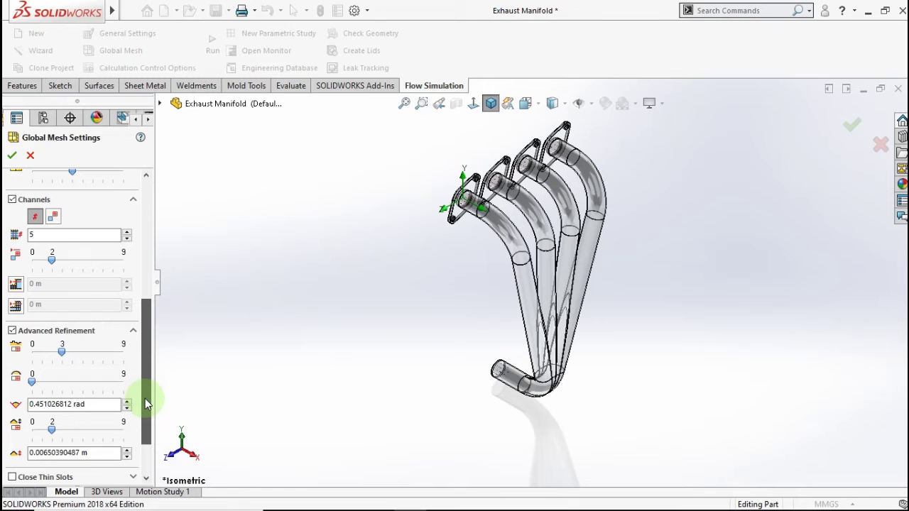
{"action": "left_click_drag", "start_coordinate": [146, 403], "coordinate": [146, 415]}
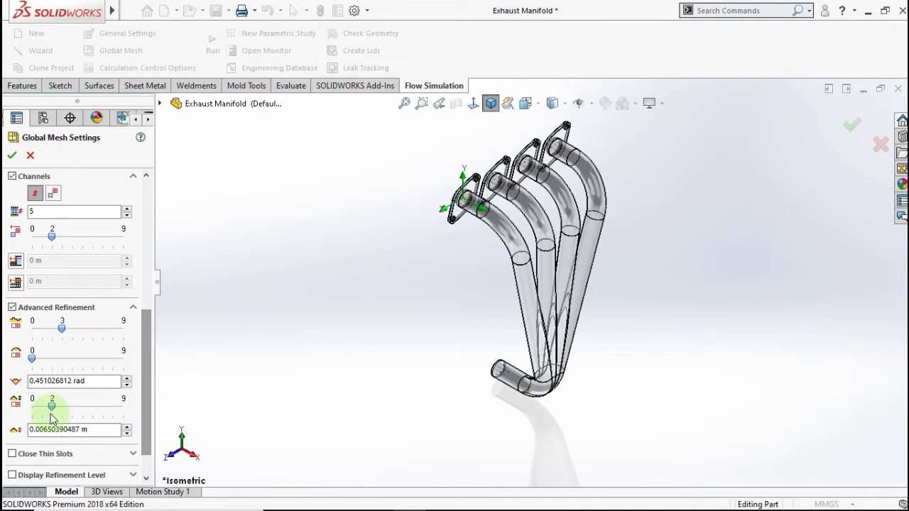
{"action": "left_click_drag", "start_coordinate": [51, 409], "coordinate": [31, 407]}
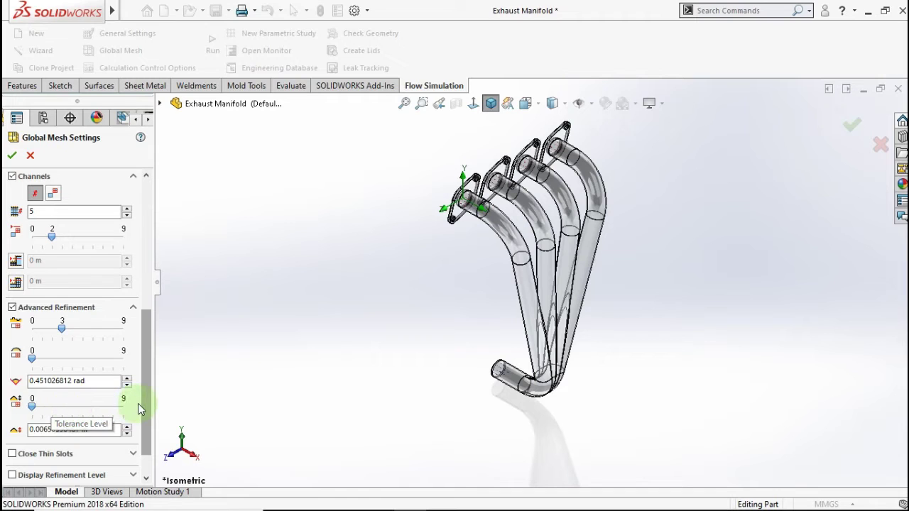
{"action": "mouse_move", "coordinate": [147, 402]}
{"action": "left_mouse_down"}
{"action": "mouse_move", "coordinate": [145, 426]}
{"action": "mouse_move", "coordinate": [144, 238]}
{"action": "left_mouse_up"}
{"action": "left_click", "coordinate": [12, 158]}
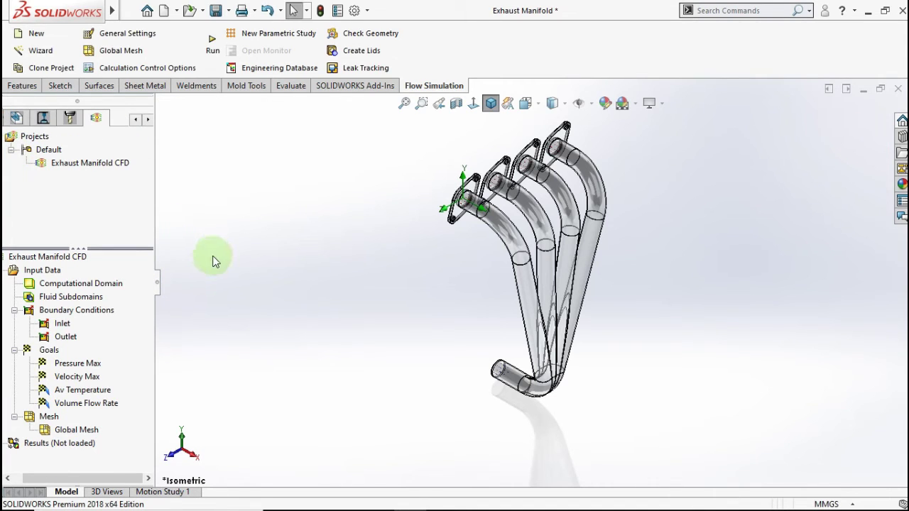
- Generate the mesh (134,713 cells) and close the Mesh Generation window when finished
{"action": "right_click", "coordinate": [52, 419]}
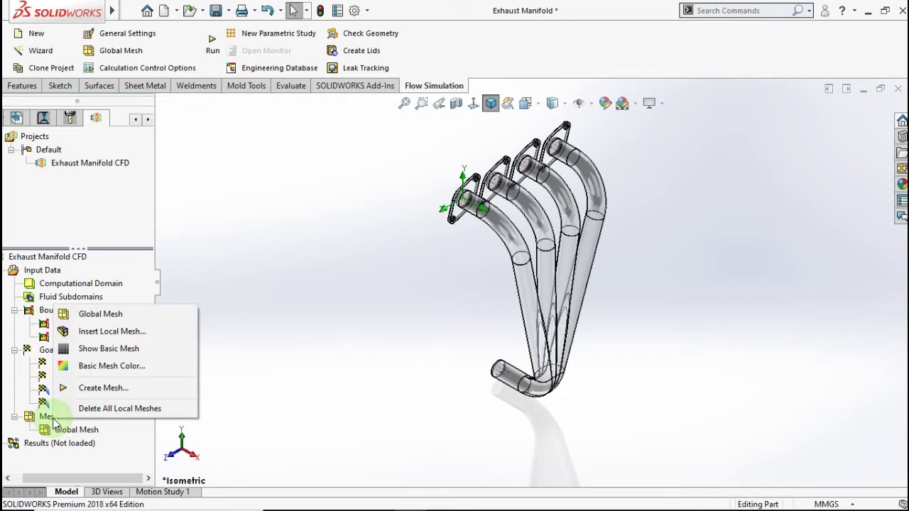
{"action": "left_click", "coordinate": [92, 388]}
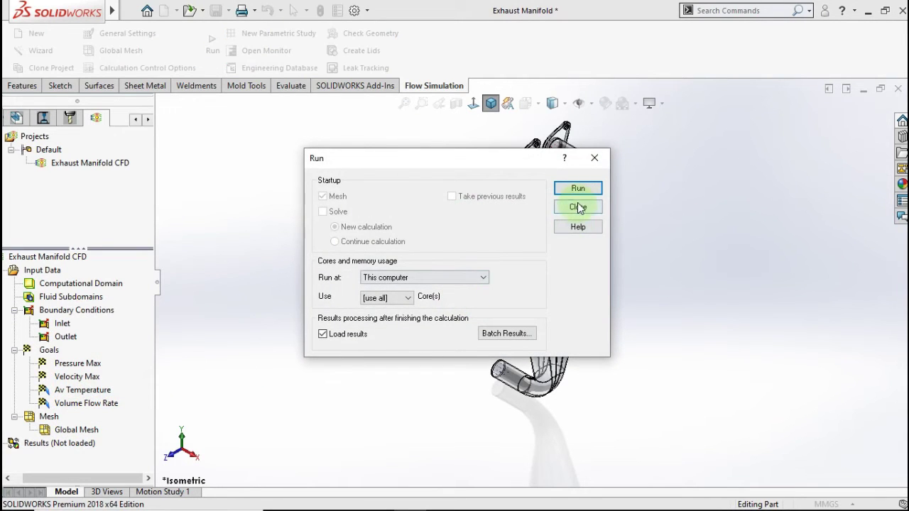
{"action": "left_click", "coordinate": [577, 189]}
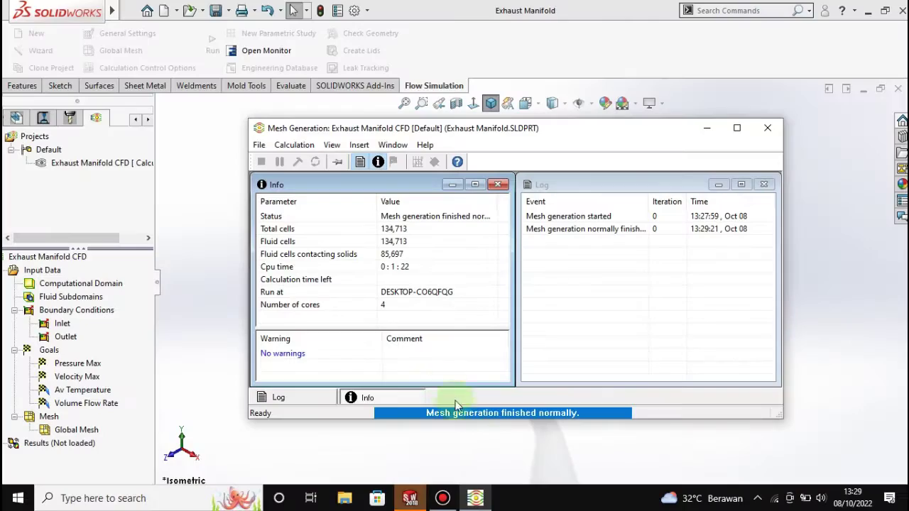
{"action": "left_click", "coordinate": [600, 351]}
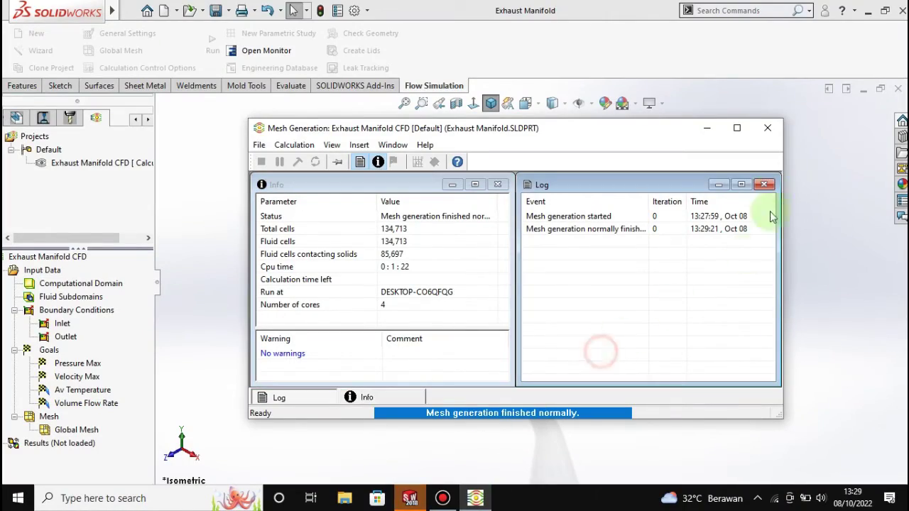
{"action": "left_click", "coordinate": [767, 129]}
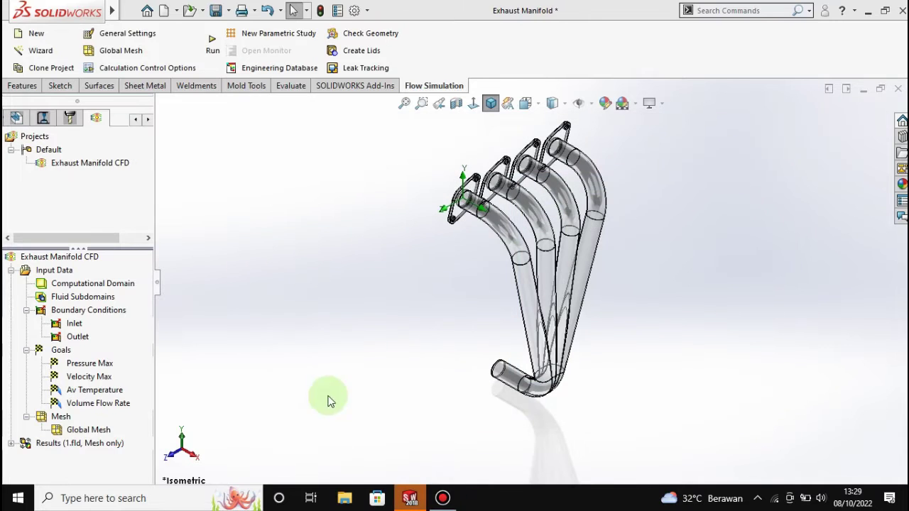
{"action": "left_click", "coordinate": [347, 410]}
{"action": "left_click", "coordinate": [266, 344]}
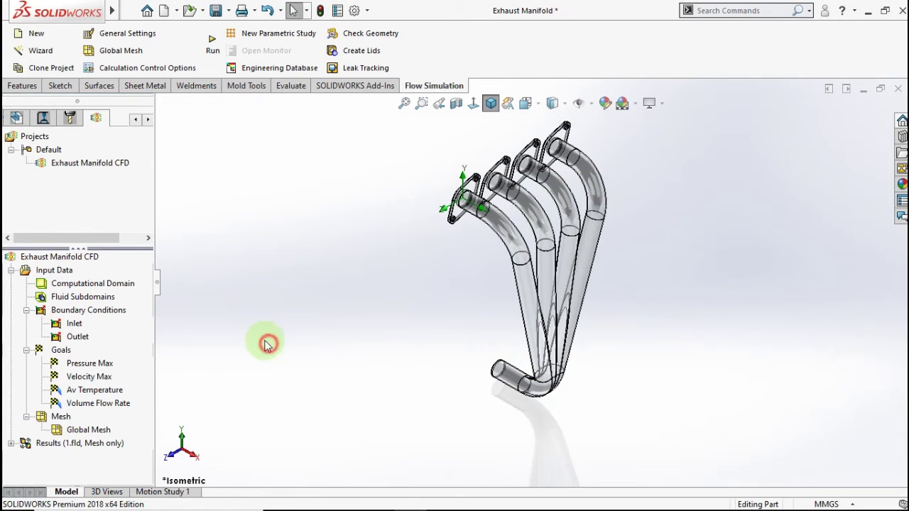
{"action": "mouse_move", "coordinate": [588, 274]}
{"action": "middle_mouse_down"}
{"action": "mouse_move", "coordinate": [584, 204]}
{"action": "mouse_move", "coordinate": [600, 268]}
{"action": "mouse_move", "coordinate": [606, 220]}
{"action": "middle_mouse_up"}
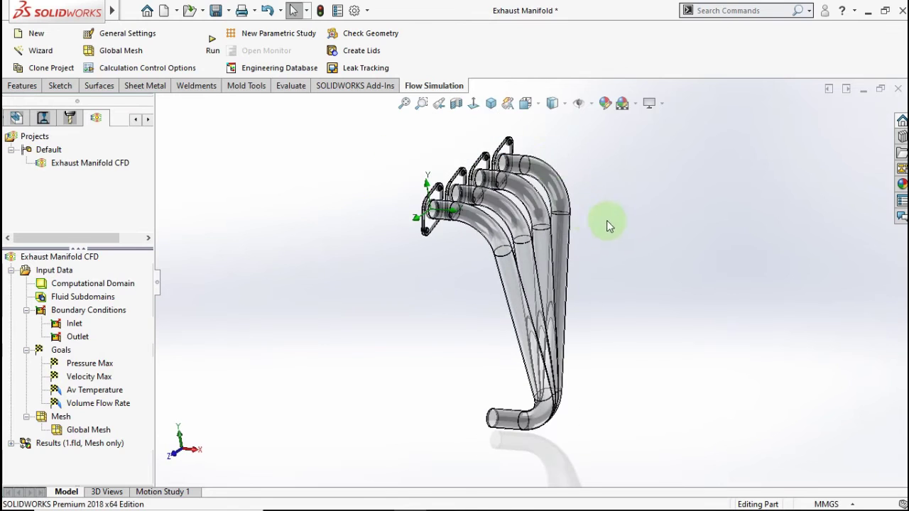
- Run the flow calculation and follow it in the Solver window
{"action": "left_click", "coordinate": [491, 105]}
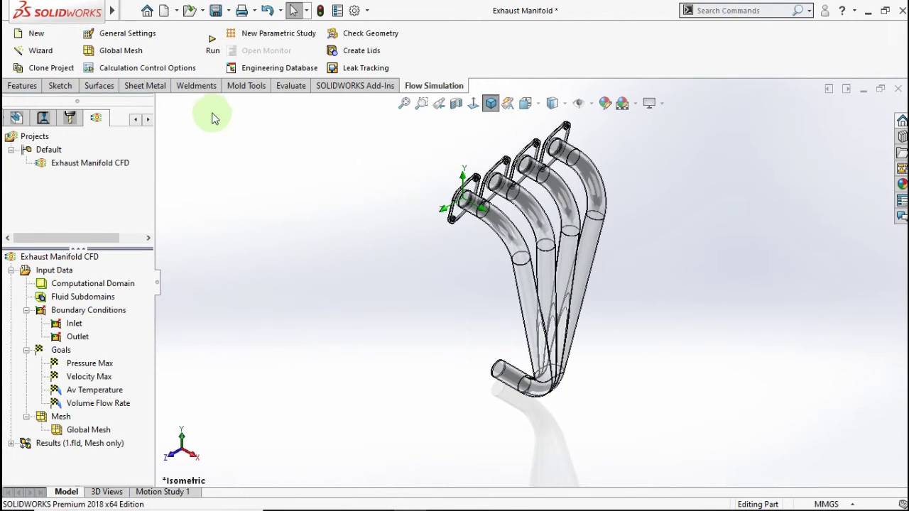
{"action": "left_click", "coordinate": [212, 48]}
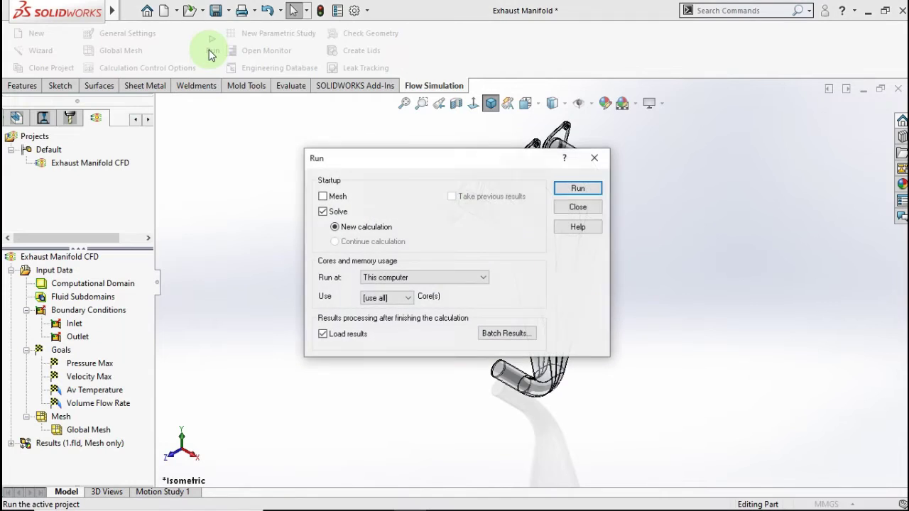
{"action": "left_click", "coordinate": [574, 190]}
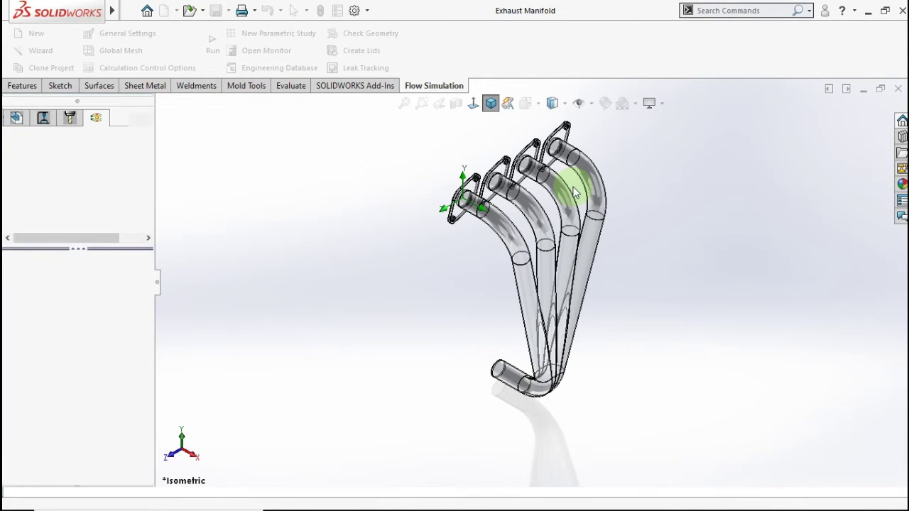
{"action": "left_click", "coordinate": [475, 498]}
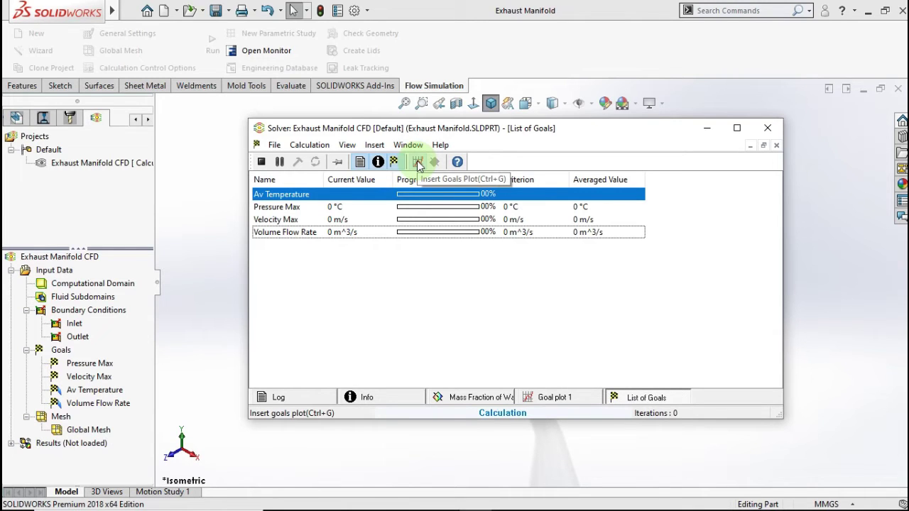
- Create a goal plot including all four goals
{"action": "left_click", "coordinate": [418, 164]}
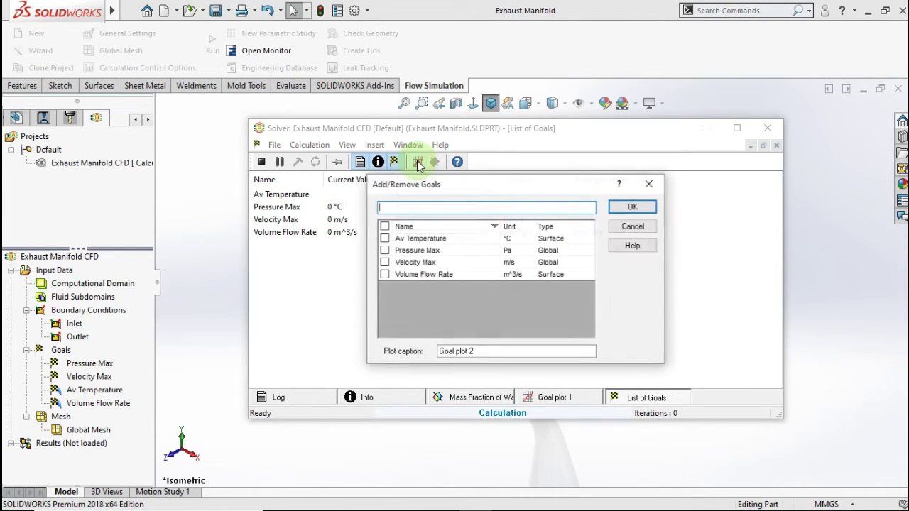
{"action": "left_click", "coordinate": [384, 227]}
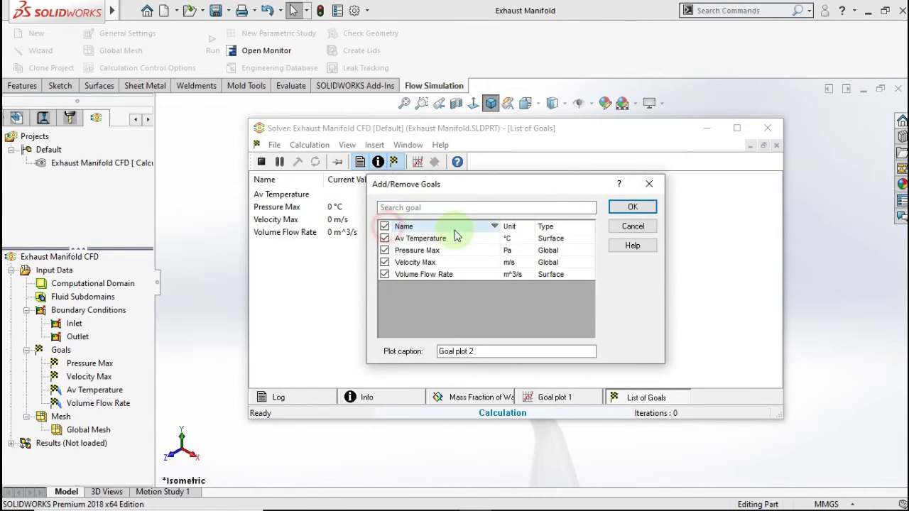
{"action": "left_click", "coordinate": [626, 208]}
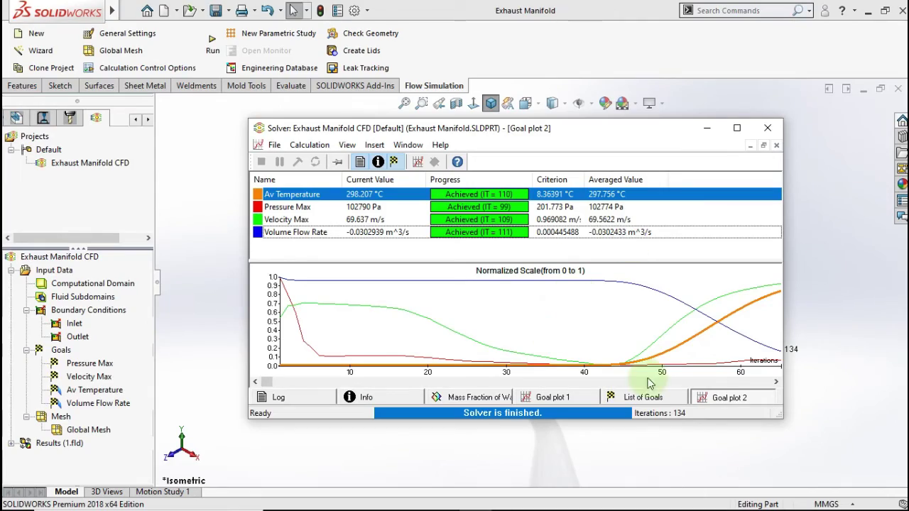
- Close the finished solver and start a surface plot with the part's feature list expanded
{"action": "left_click", "coordinate": [767, 130]}
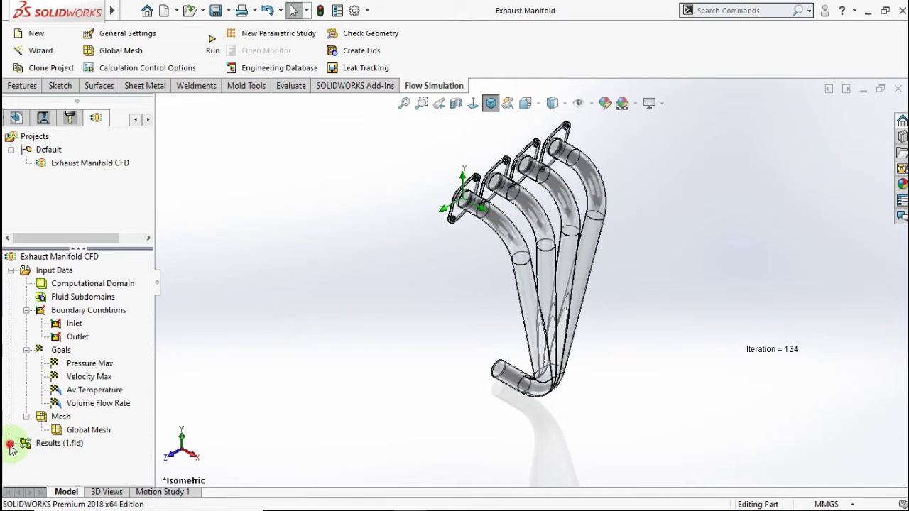
{"action": "double_click", "coordinate": [39, 445]}
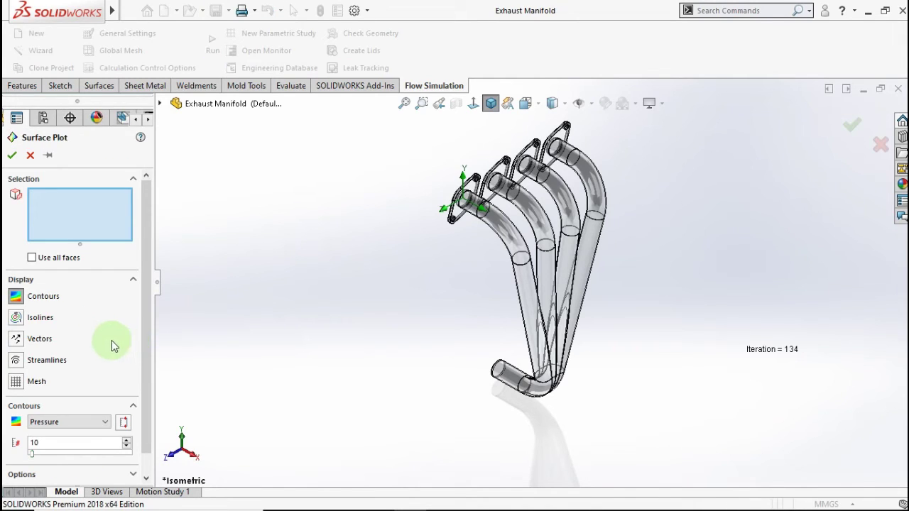
{"action": "left_click", "coordinate": [159, 104]}
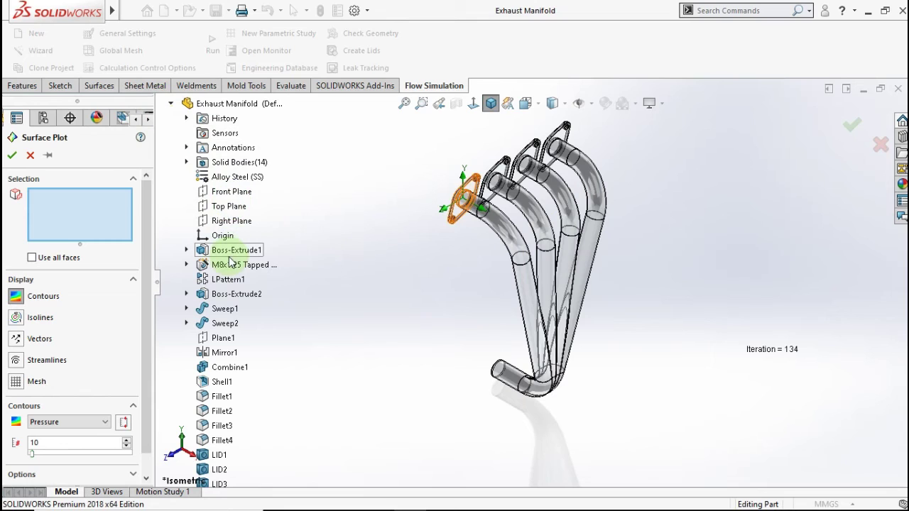
- Select faces of the flange, hole pattern, swept and mirrored pipes, shell, and Fillets 1–4
{"action": "left_click", "coordinate": [229, 252]}
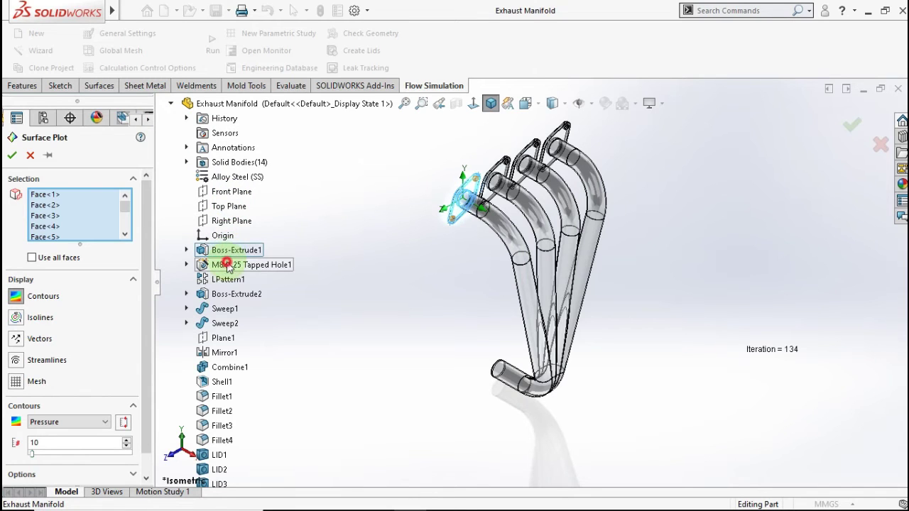
{"action": "left_click", "coordinate": [228, 281]}
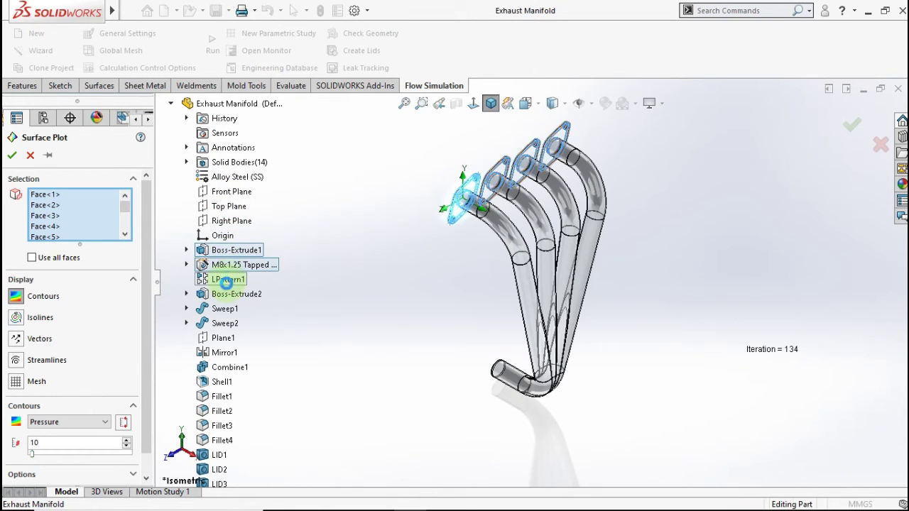
{"action": "left_click", "coordinate": [224, 307]}
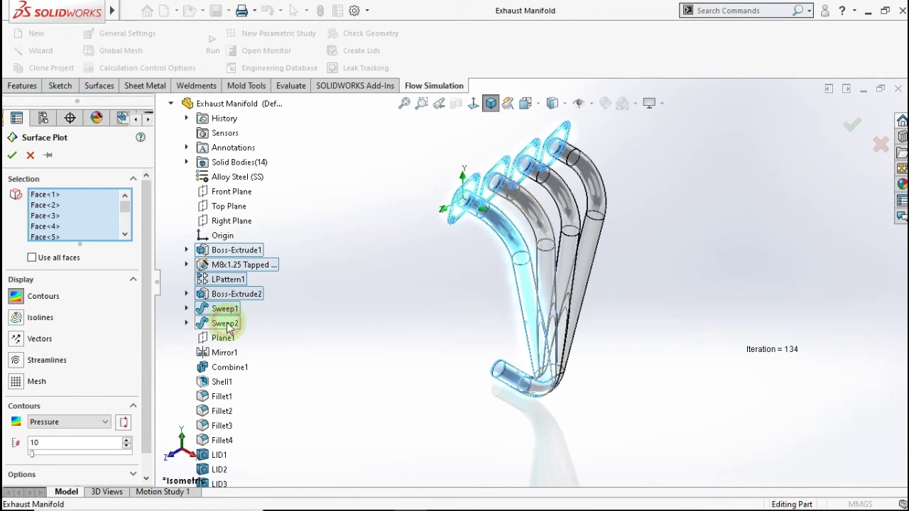
{"action": "left_click", "coordinate": [226, 325]}
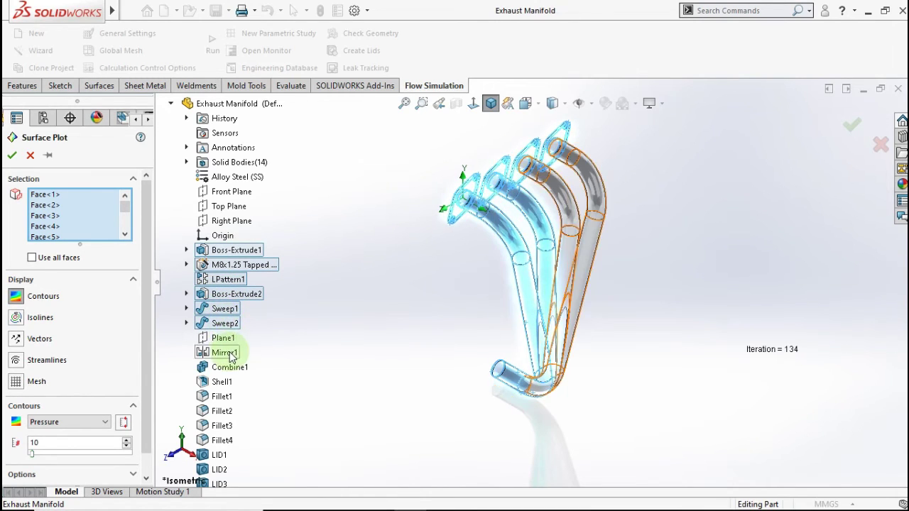
{"action": "left_click", "coordinate": [229, 357]}
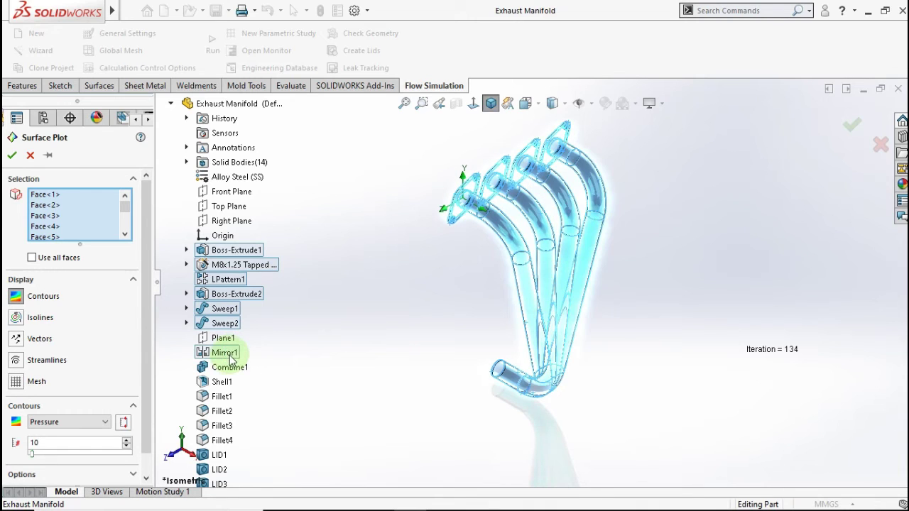
{"action": "left_click", "coordinate": [225, 384]}
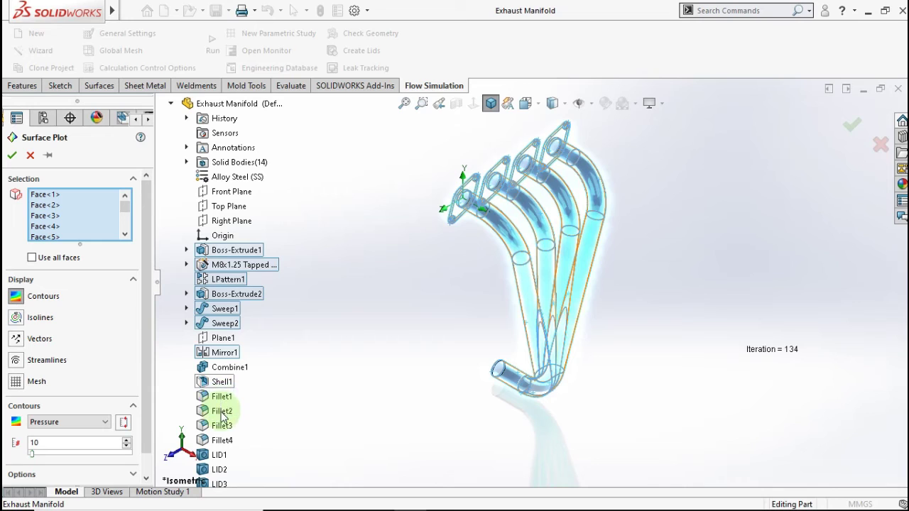
{"action": "left_click", "coordinate": [222, 416]}
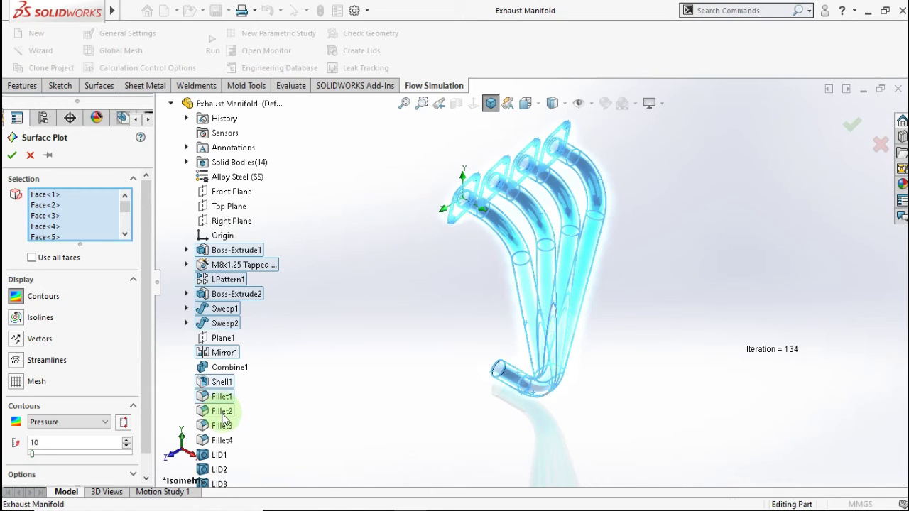
{"action": "left_click", "coordinate": [223, 429]}
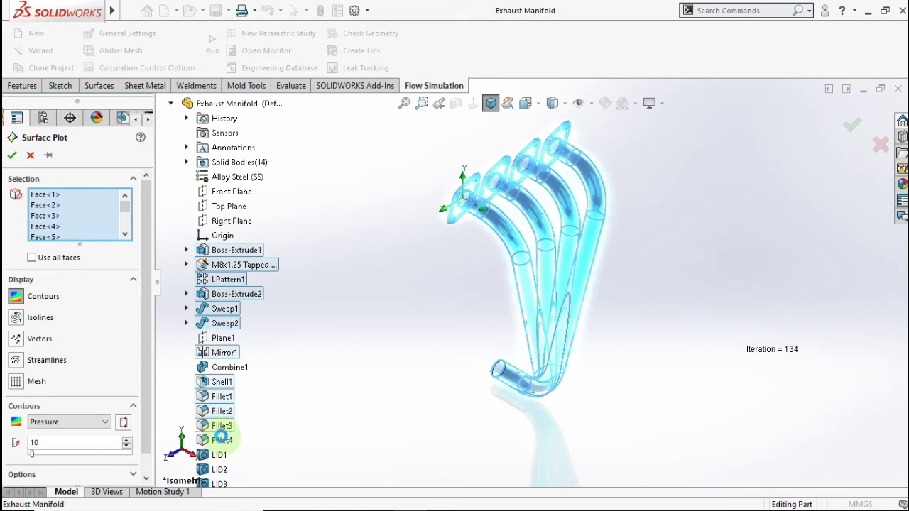
{"action": "left_click", "coordinate": [225, 441]}
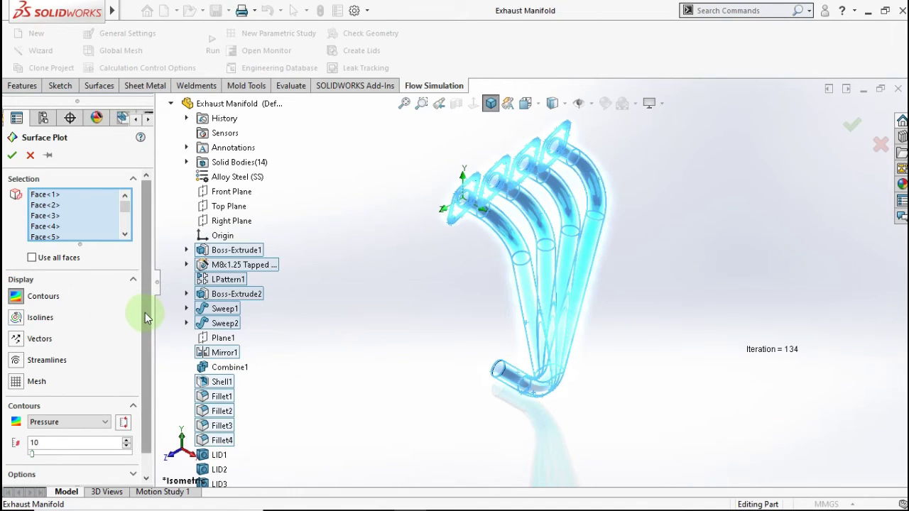
- Keep Pressure as the contour parameter for the surface plot
{"action": "left_click_drag", "start_coordinate": [144, 312], "coordinate": [141, 349]}
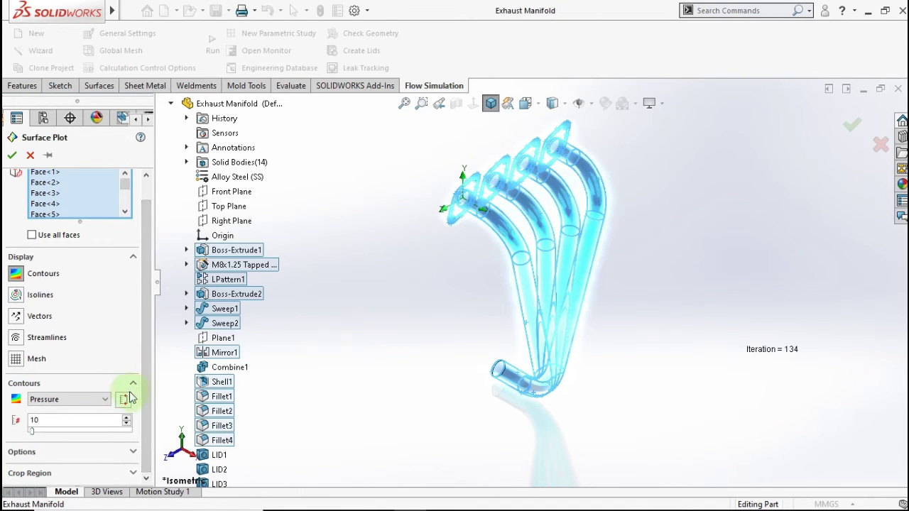
{"action": "left_click", "coordinate": [103, 403]}
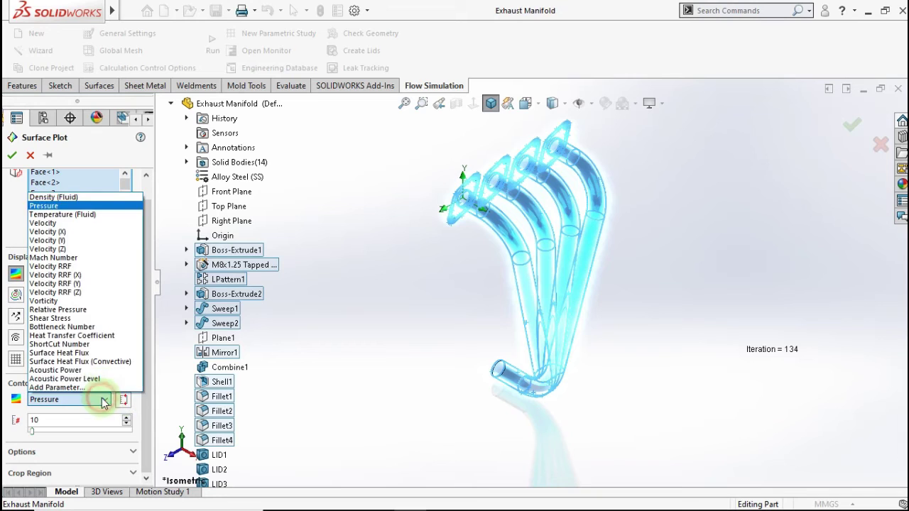
{"action": "left_click", "coordinate": [54, 203]}
{"action": "left_click_drag", "start_coordinate": [142, 344], "coordinate": [148, 284]}
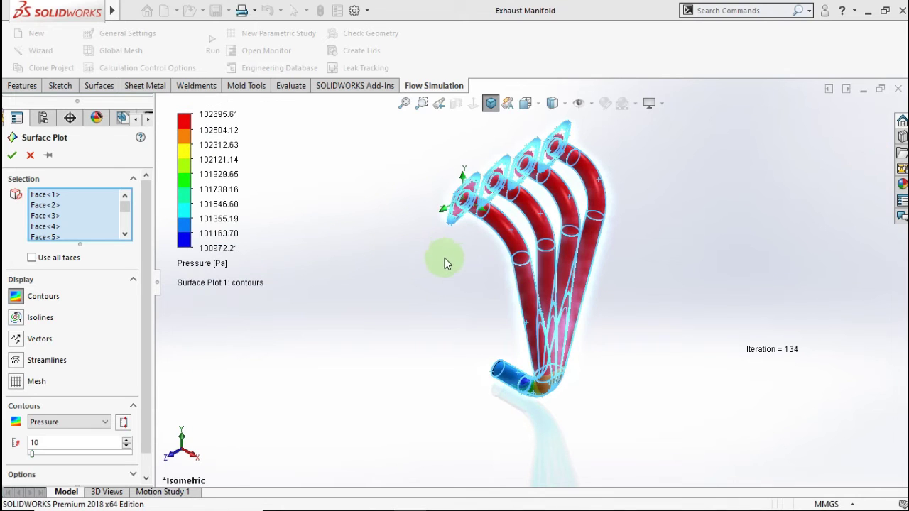
- Confirm the pressure surface plot, then orbit and lower the manifold in the view
{"action": "key", "text": "Return"}
{"action": "mouse_move", "coordinate": [468, 262]}
{"action": "middle_mouse_down"}
{"action": "mouse_move", "coordinate": [478, 224]}
{"action": "mouse_move", "coordinate": [511, 234]}
{"action": "mouse_move", "coordinate": [554, 315]}
{"action": "mouse_move", "coordinate": [492, 321]}
{"action": "mouse_move", "coordinate": [431, 301]}
{"action": "mouse_move", "coordinate": [430, 273]}
{"action": "mouse_move", "coordinate": [487, 274]}
{"action": "mouse_move", "coordinate": [503, 254]}
{"action": "mouse_move", "coordinate": [523, 254]}
{"action": "mouse_move", "coordinate": [578, 315]}
{"action": "mouse_move", "coordinate": [578, 264]}
{"action": "mouse_move", "coordinate": [649, 416]}
{"action": "mouse_move", "coordinate": [639, 426]}
{"action": "mouse_move", "coordinate": [639, 390]}
{"action": "mouse_move", "coordinate": [670, 319]}
{"action": "mouse_move", "coordinate": [608, 350]}
{"action": "middle_mouse_up"}
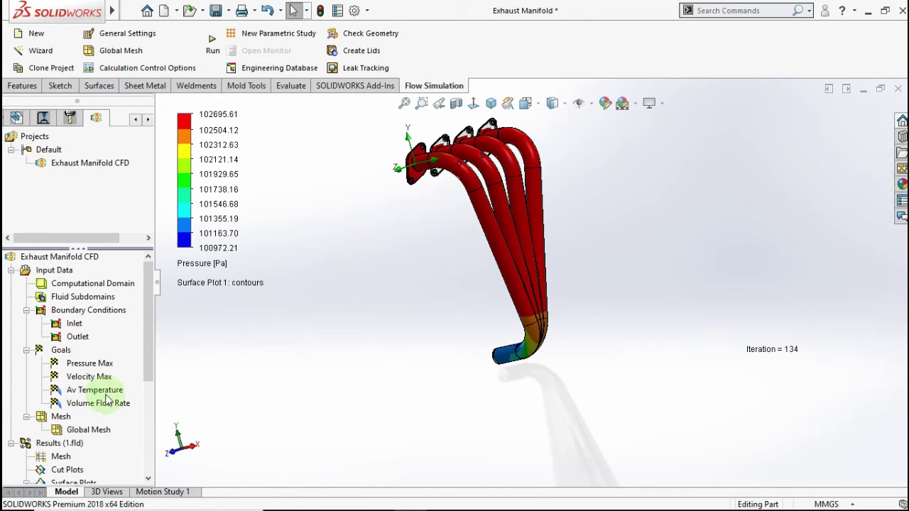
{"action": "middle_click_drag", "start_coordinate": [510, 188], "coordinate": [500, 247], "text": "ctrl"}
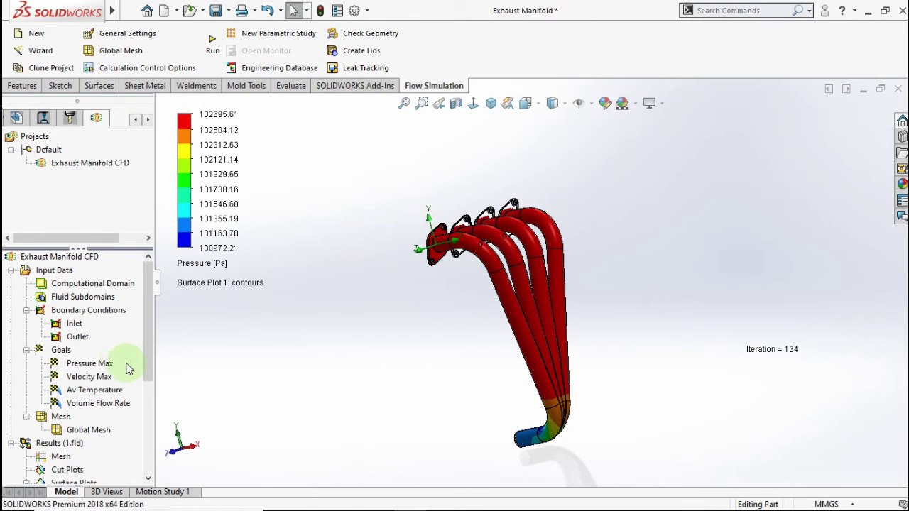
- Hide Surface Plot 1 so the manifold shows no pressure colours or legend
{"action": "left_click_drag", "start_coordinate": [145, 345], "coordinate": [149, 400]}
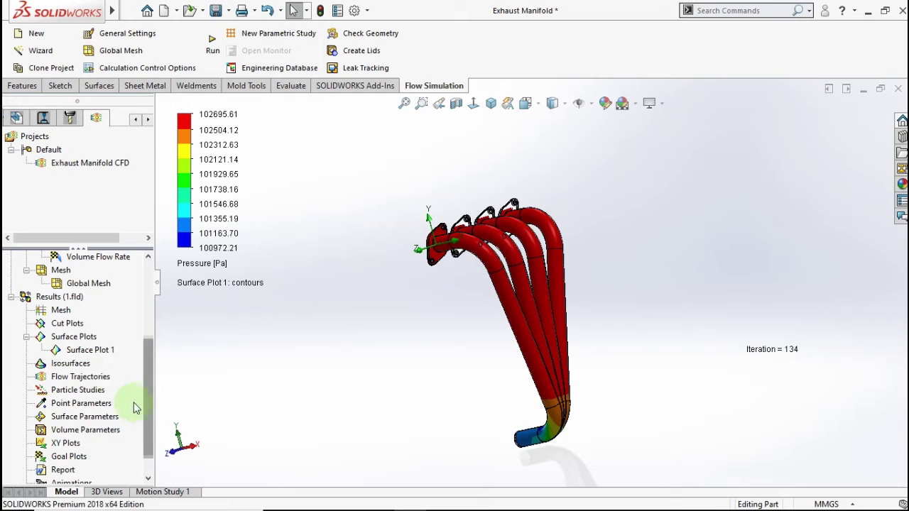
{"action": "right_click", "coordinate": [102, 355]}
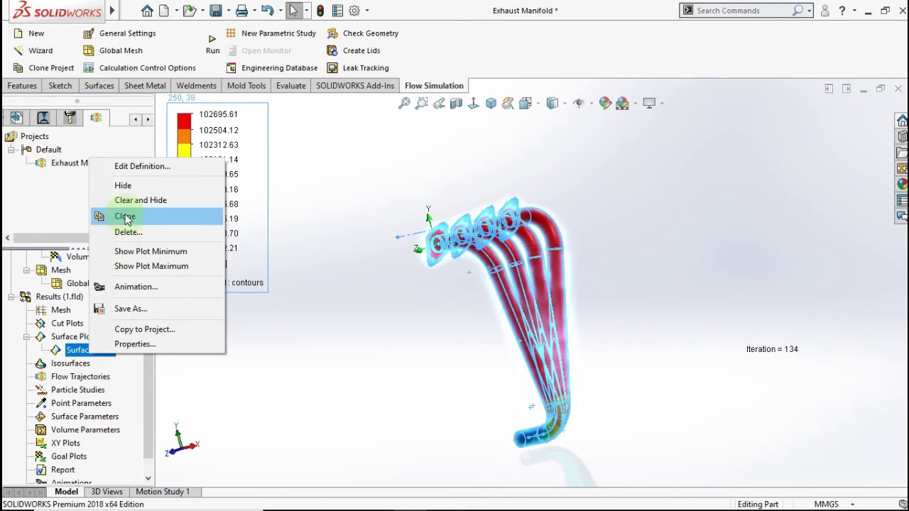
{"action": "left_click", "coordinate": [123, 186]}
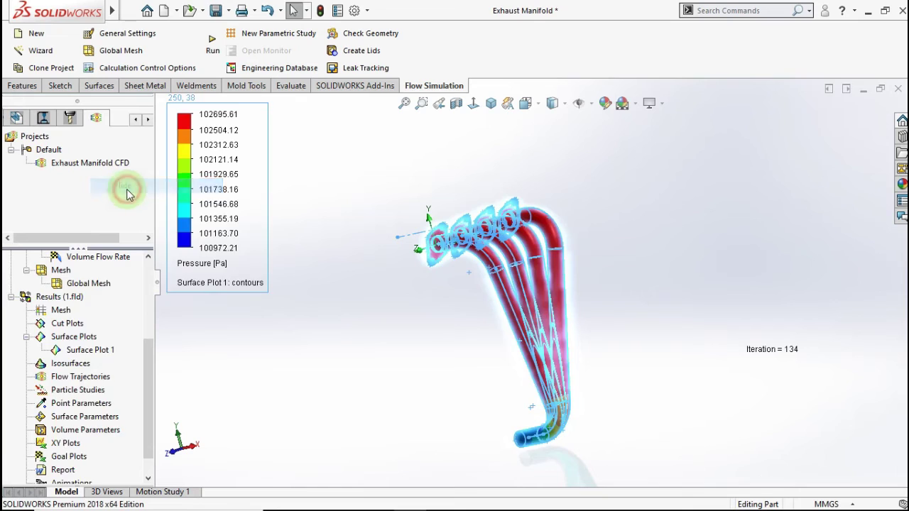
{"action": "left_click", "coordinate": [292, 325]}
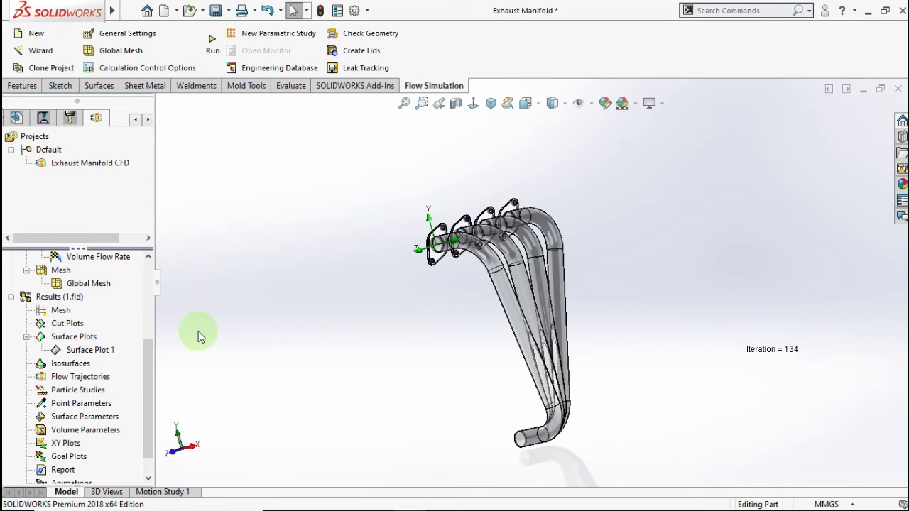
- Begin a flow trajectory plot and zoom in on the first flange
{"action": "right_click", "coordinate": [83, 381]}
{"action": "left_click", "coordinate": [121, 385]}
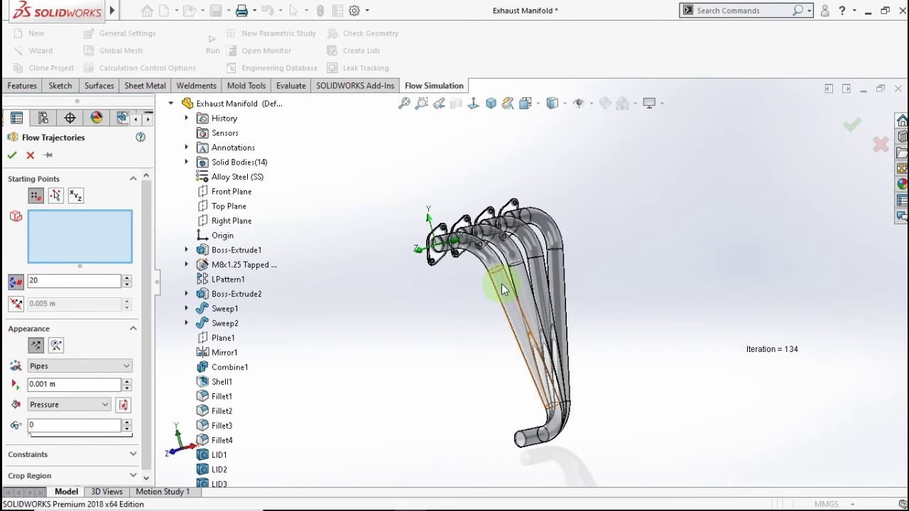
{"action": "middle_click_drag", "start_coordinate": [502, 289], "coordinate": [473, 299]}
{"action": "scroll", "coordinate": [435, 234], "scroll_direction": "down", "scroll_amount": 3}
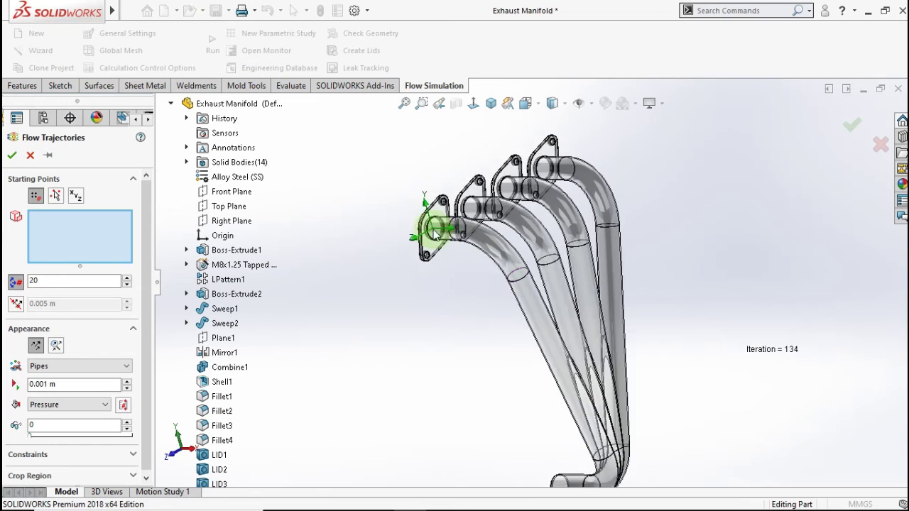
{"action": "scroll", "coordinate": [435, 234], "scroll_direction": "down", "scroll_amount": 2}
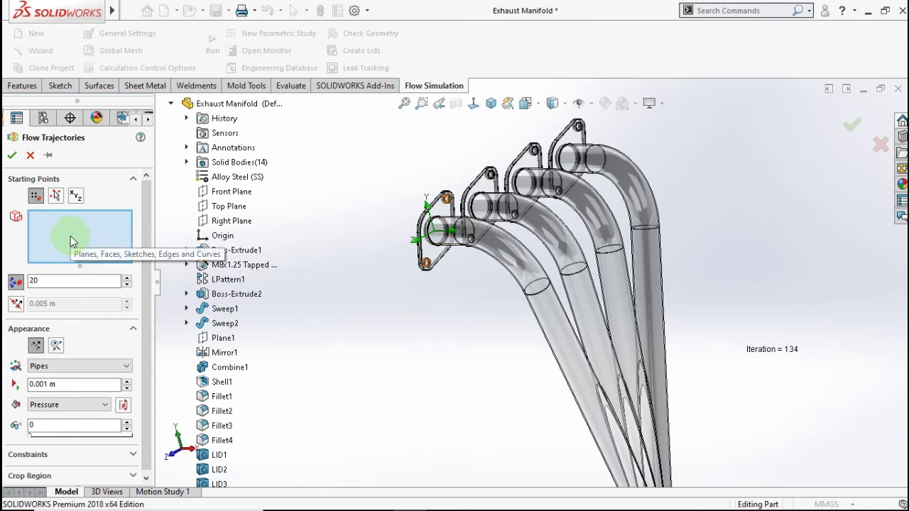
- Cancel the trajectory setup and cut the manifold with a Right Plane section at 58.00mm
{"action": "left_click", "coordinate": [30, 155]}
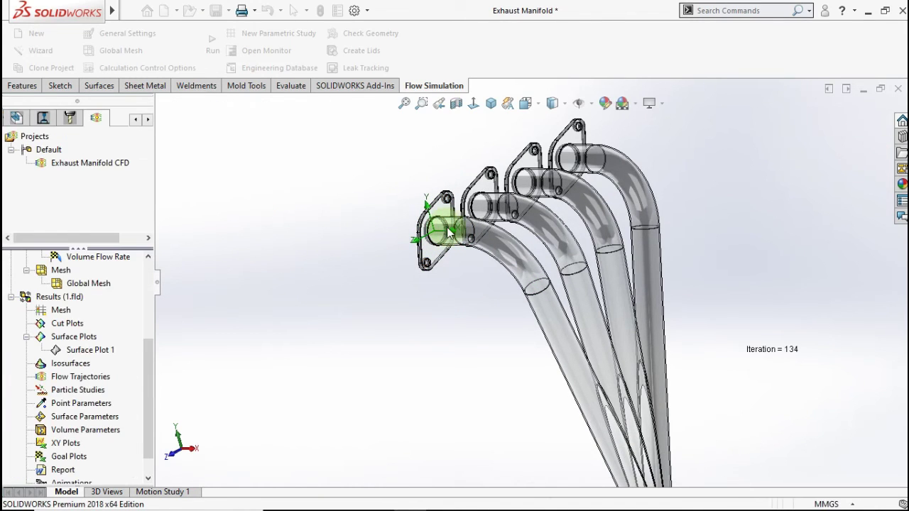
{"action": "left_click", "coordinate": [456, 106]}
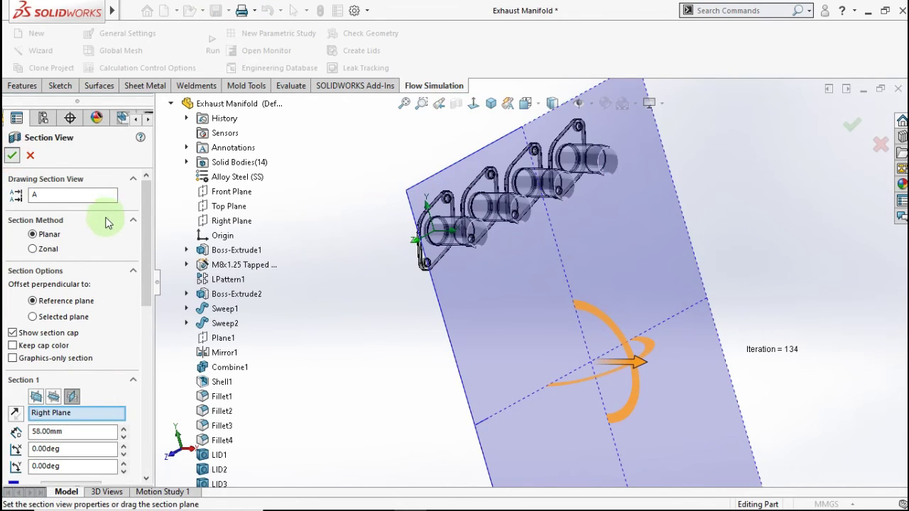
{"action": "key", "text": "Return"}
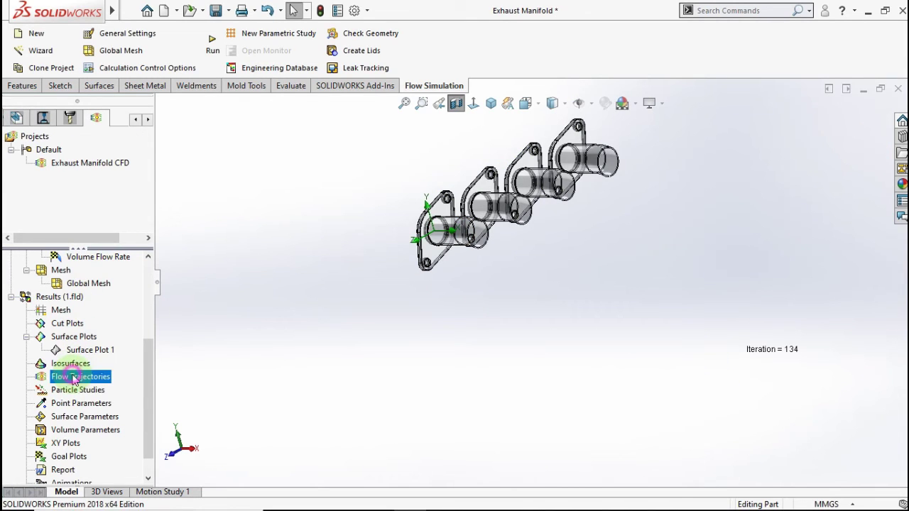
- Start a flow trajectory plot seeded from the four flange inlet faces
{"action": "right_click", "coordinate": [73, 376]}
{"action": "left_click", "coordinate": [274, 315]}
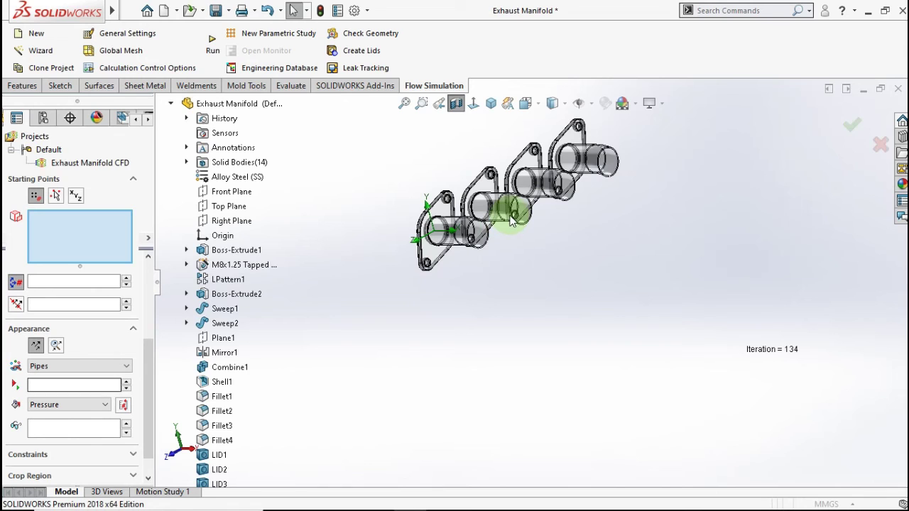
{"action": "middle_click_drag", "start_coordinate": [508, 222], "coordinate": [438, 250]}
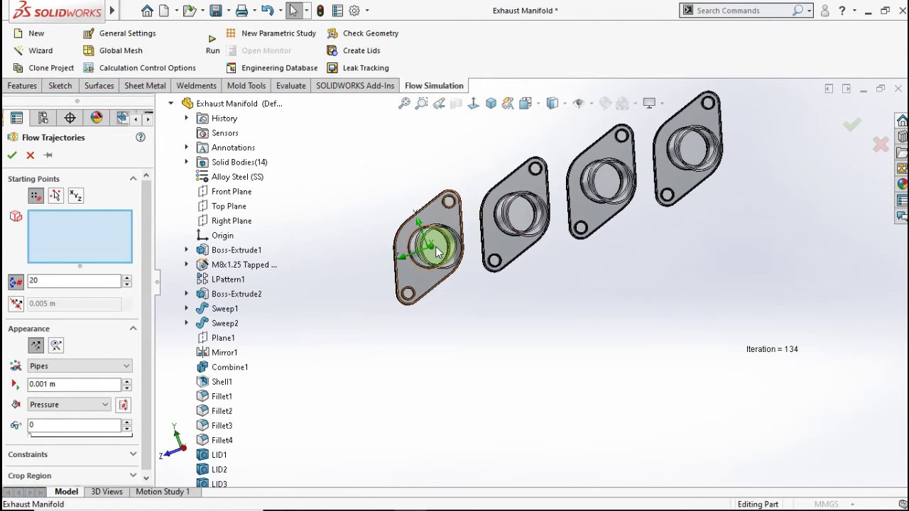
{"action": "left_click", "coordinate": [436, 247]}
{"action": "left_click", "coordinate": [522, 215]}
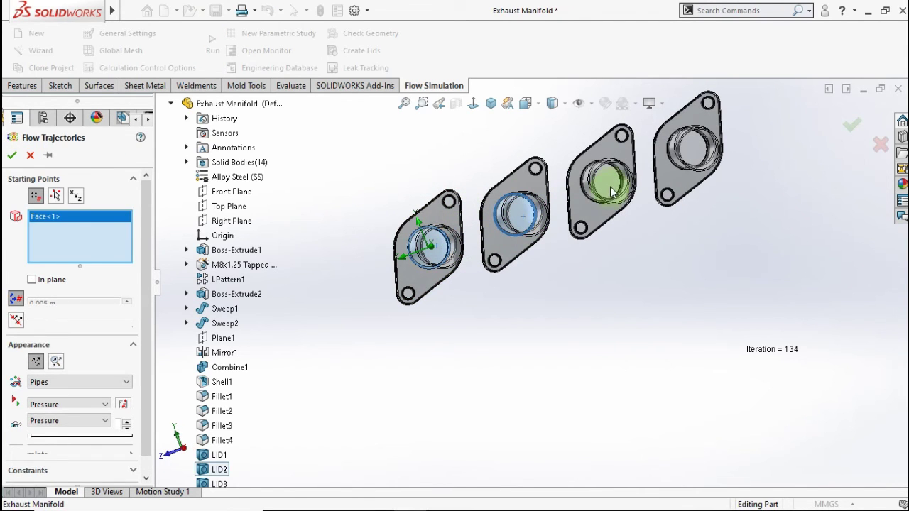
{"action": "left_click", "coordinate": [627, 186]}
{"action": "left_click", "coordinate": [685, 148]}
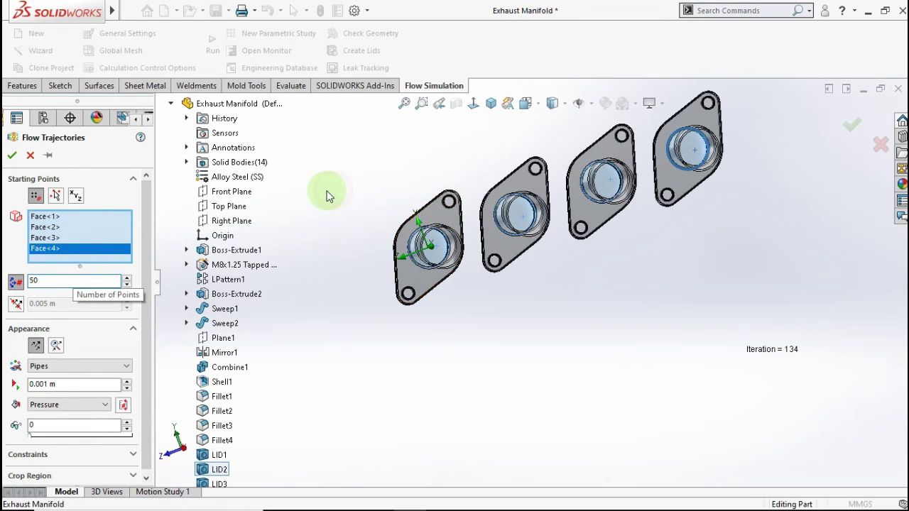
- Draw the 50-point trajectories as lines coloured by Velocity and compute them
{"action": "left_click", "coordinate": [110, 366]}
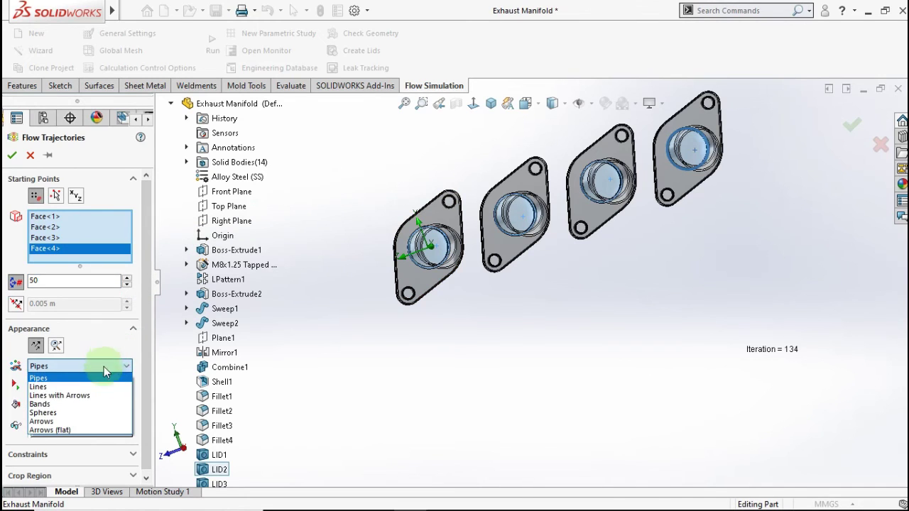
{"action": "left_click", "coordinate": [97, 386]}
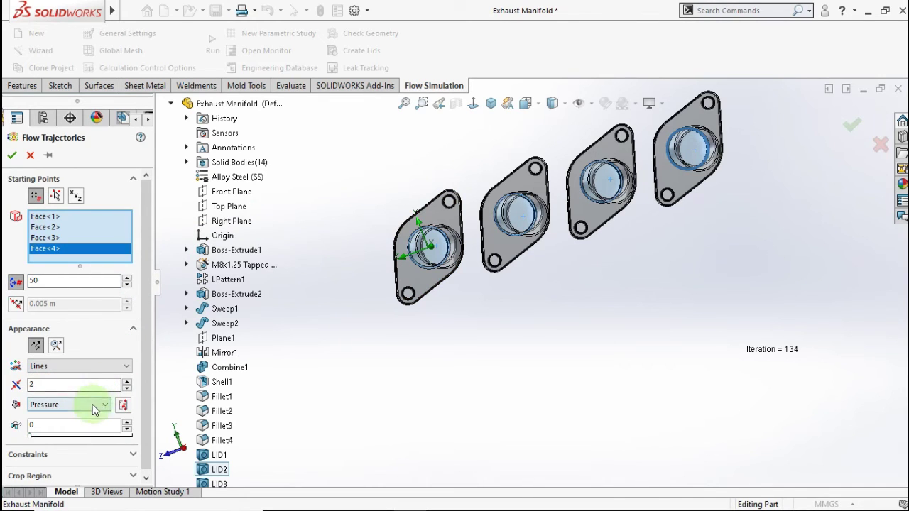
{"action": "left_click", "coordinate": [90, 408]}
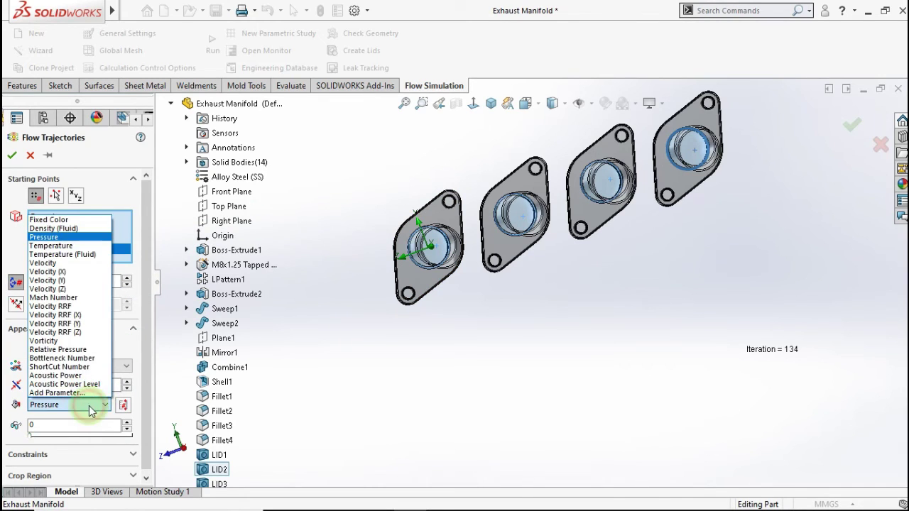
{"action": "left_click", "coordinate": [57, 263]}
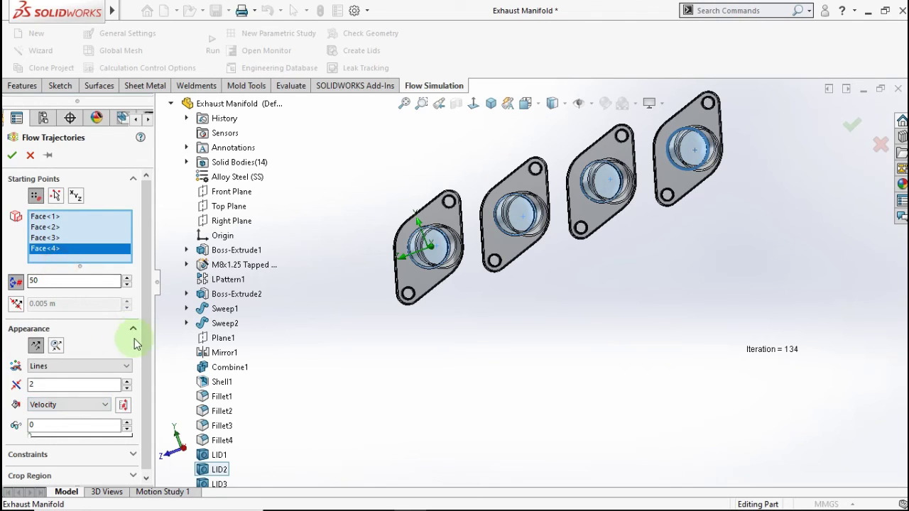
{"action": "left_click", "coordinate": [12, 156]}
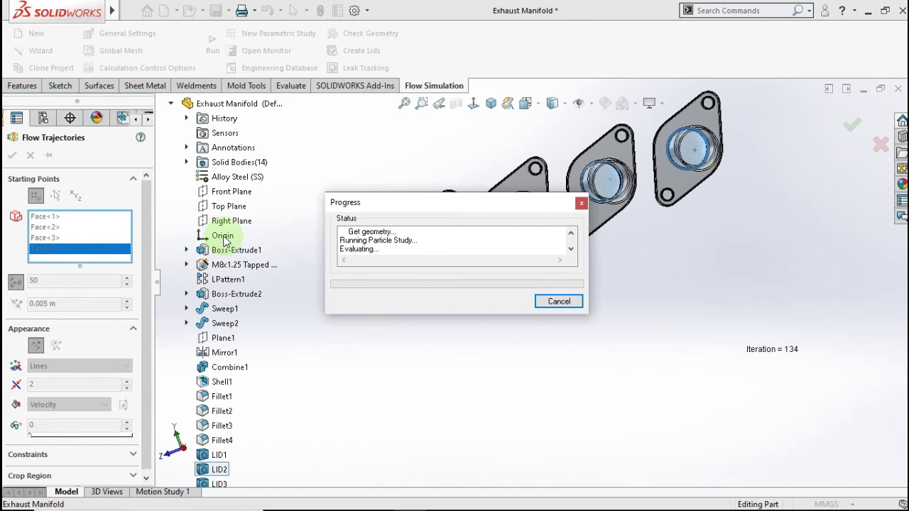
- Turn off the section view and return the manifold to an isometric view
{"action": "right_click", "coordinate": [379, 206]}
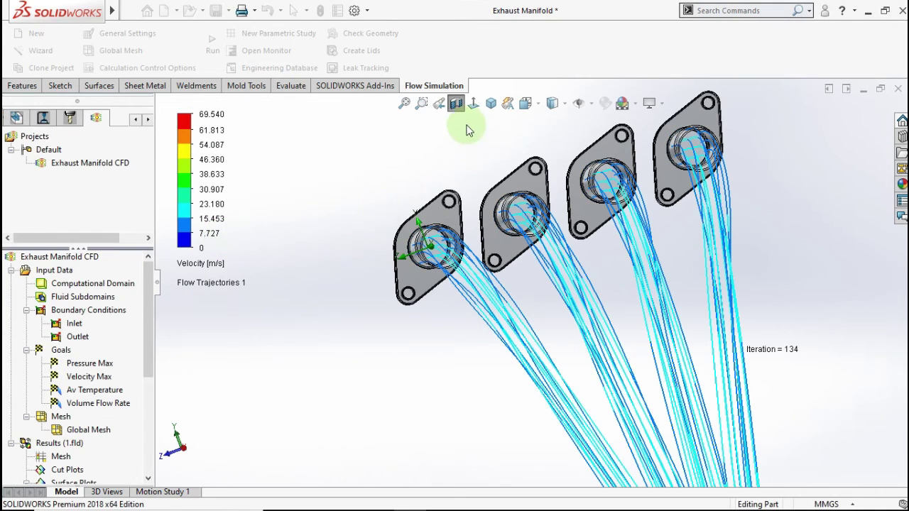
{"action": "left_click", "coordinate": [456, 103]}
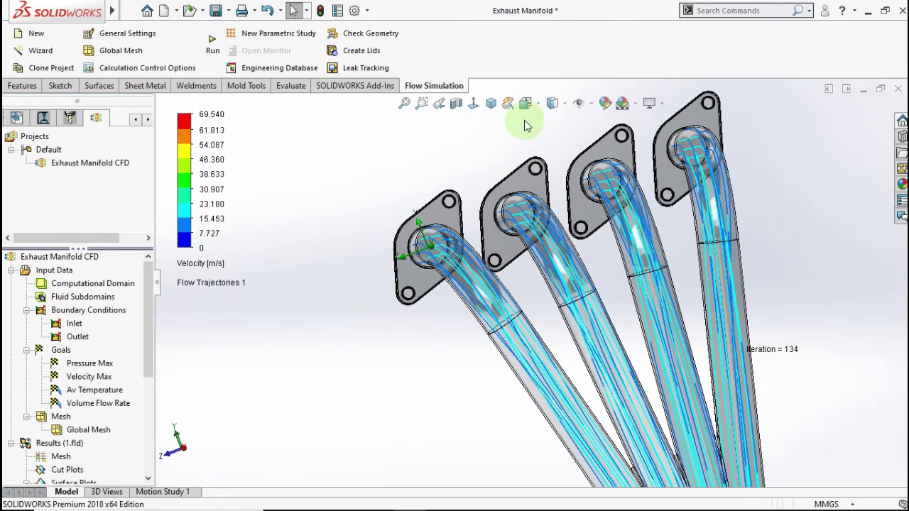
{"action": "left_click", "coordinate": [491, 103]}
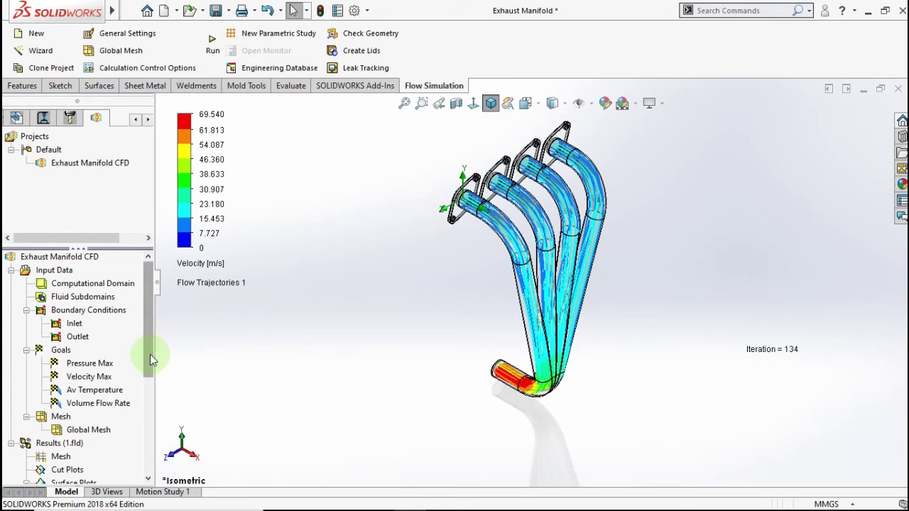
{"action": "left_click_drag", "start_coordinate": [150, 354], "coordinate": [151, 388]}
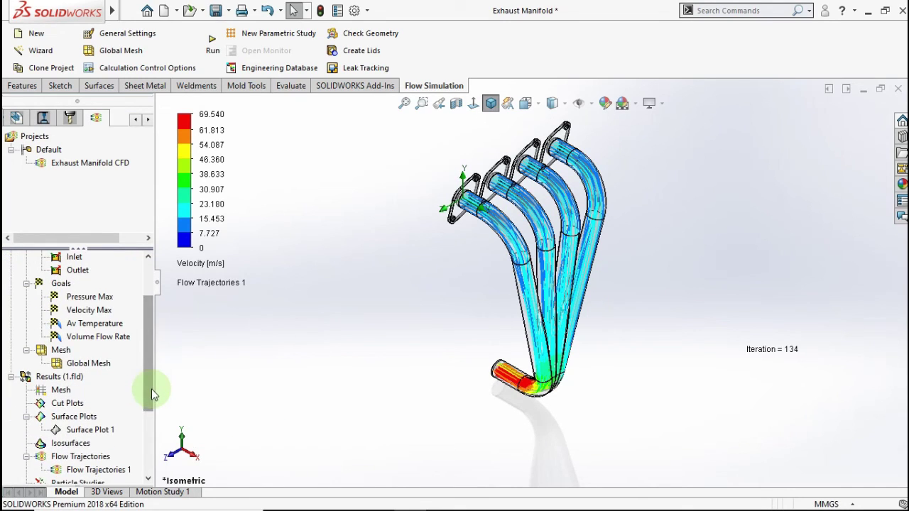
- Play the Flow Trajectories 1 animation and orbit to inspect the collector
{"action": "right_click", "coordinate": [84, 472]}
{"action": "left_click", "coordinate": [111, 357]}
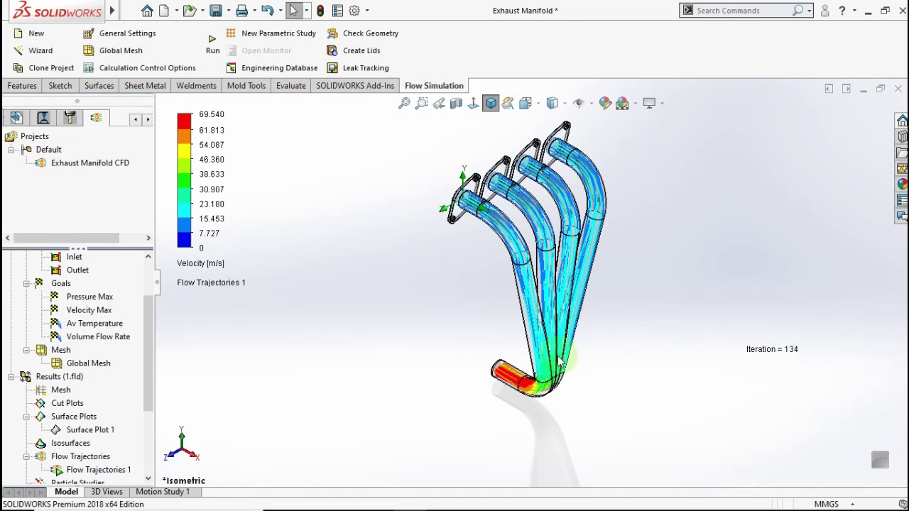
{"action": "scroll", "coordinate": [544, 374], "scroll_direction": "down", "scroll_amount": 2}
{"action": "scroll", "coordinate": [544, 374], "scroll_direction": "down", "scroll_amount": 1}
{"action": "mouse_move", "coordinate": [544, 375]}
{"action": "middle_mouse_down"}
{"action": "mouse_move", "coordinate": [476, 306]}
{"action": "mouse_move", "coordinate": [516, 284]}
{"action": "mouse_move", "coordinate": [578, 280]}
{"action": "mouse_move", "coordinate": [629, 295]}
{"action": "mouse_move", "coordinate": [657, 361]}
{"action": "middle_mouse_up"}
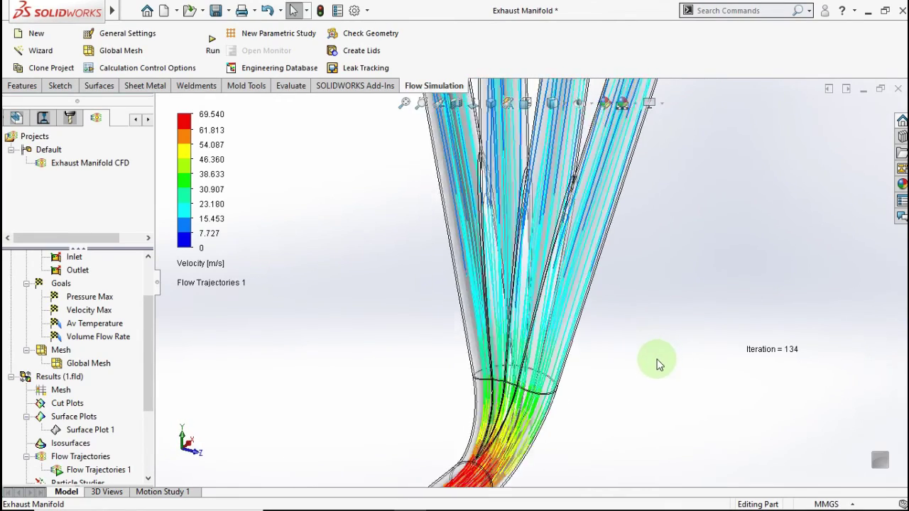
{"action": "left_click", "coordinate": [491, 103]}
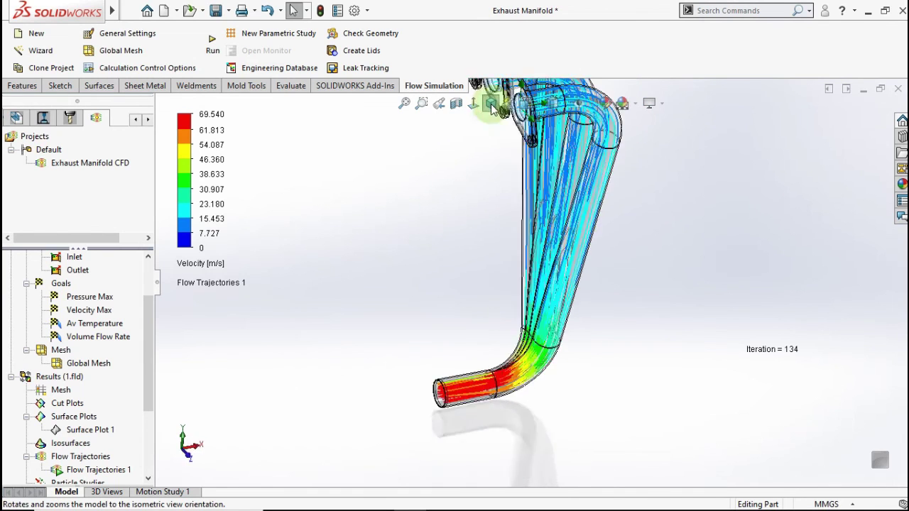
- Stop the animation to show full velocity-coloured trajectory lines, 0–69.540 m/s
{"action": "right_click", "coordinate": [108, 468]}
{"action": "left_click", "coordinate": [139, 354]}
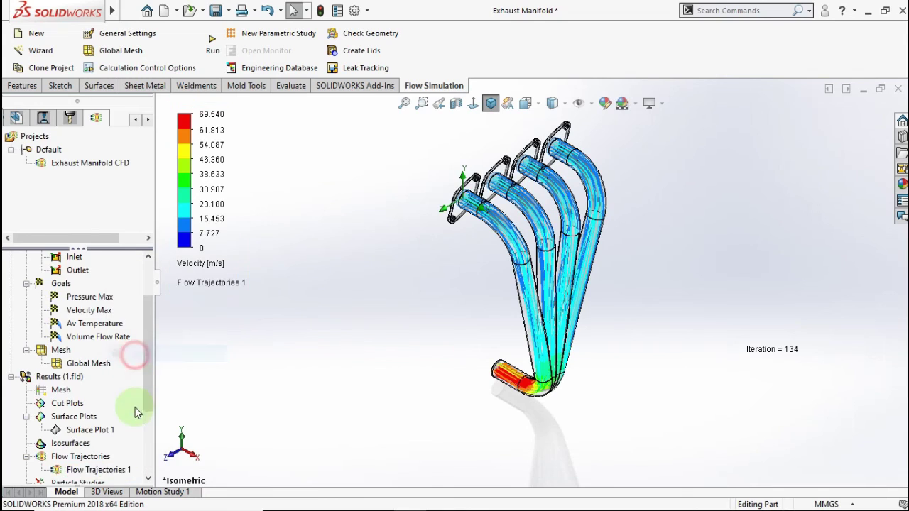
{"action": "left_click_drag", "start_coordinate": [148, 382], "coordinate": [149, 468]}
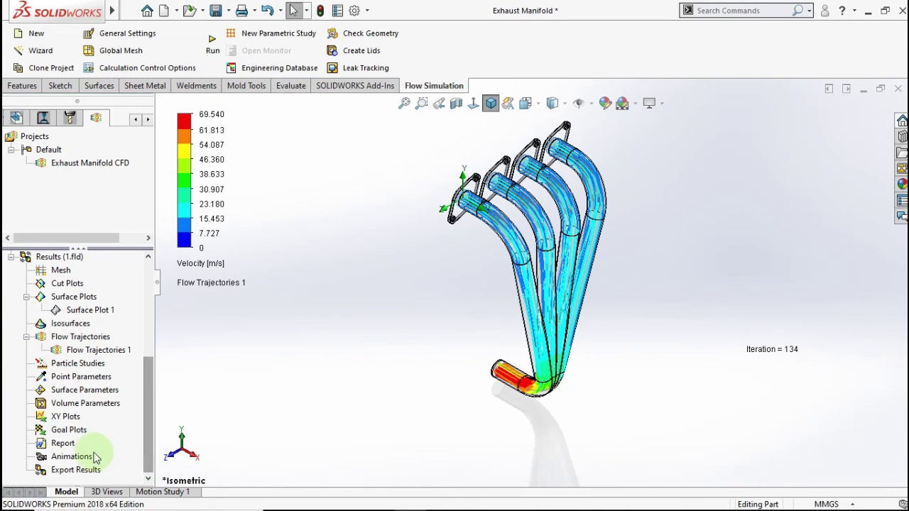
- Insert a goal plot with All goals checked: Pressure Max, Velocity Max, Av Temperature, Volume Flow Rate
{"action": "right_click", "coordinate": [76, 432]}
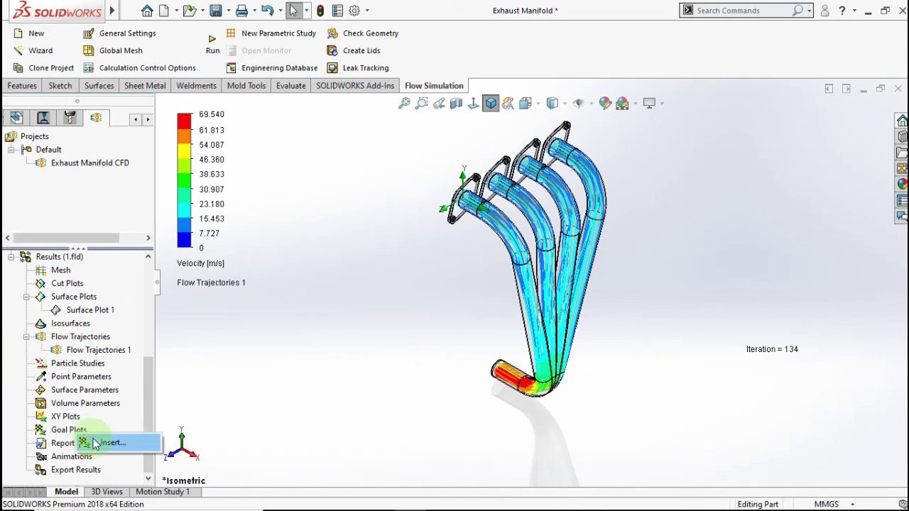
{"action": "left_click", "coordinate": [93, 443]}
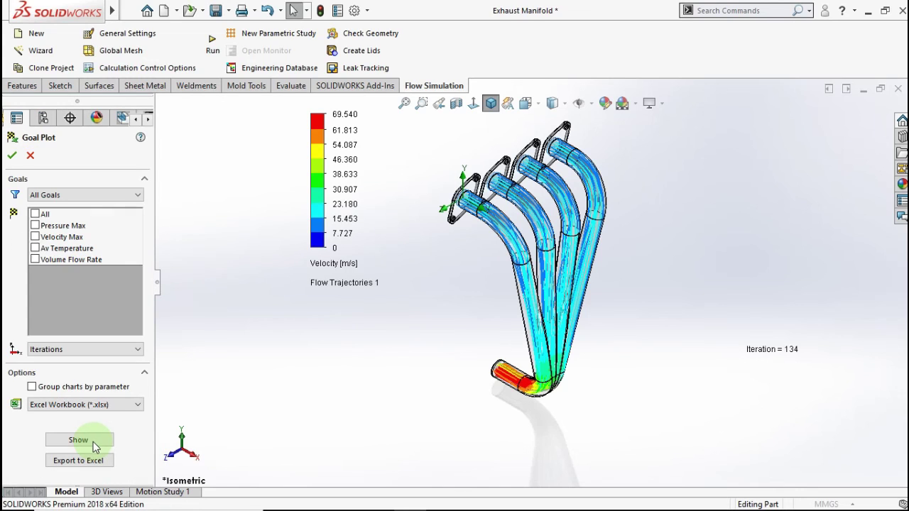
{"action": "left_click", "coordinate": [43, 215]}
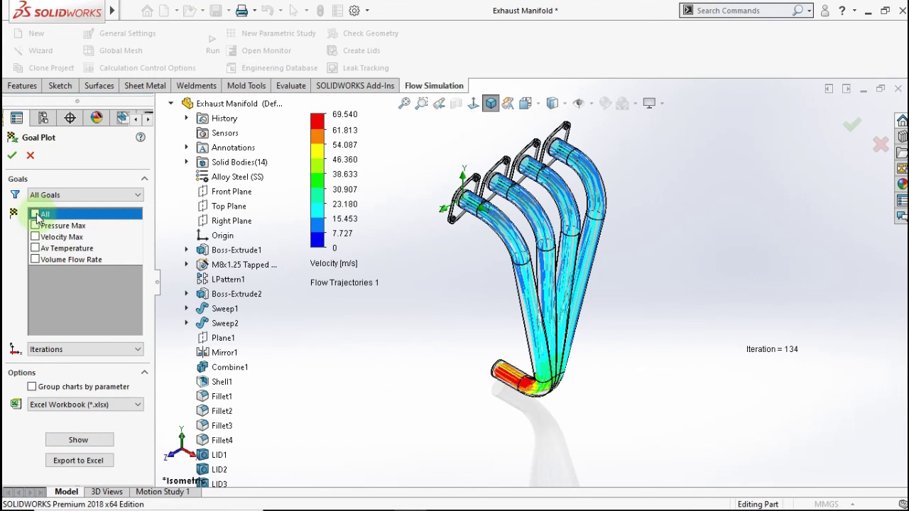
{"action": "left_click", "coordinate": [35, 214]}
{"action": "left_click", "coordinate": [78, 439]}
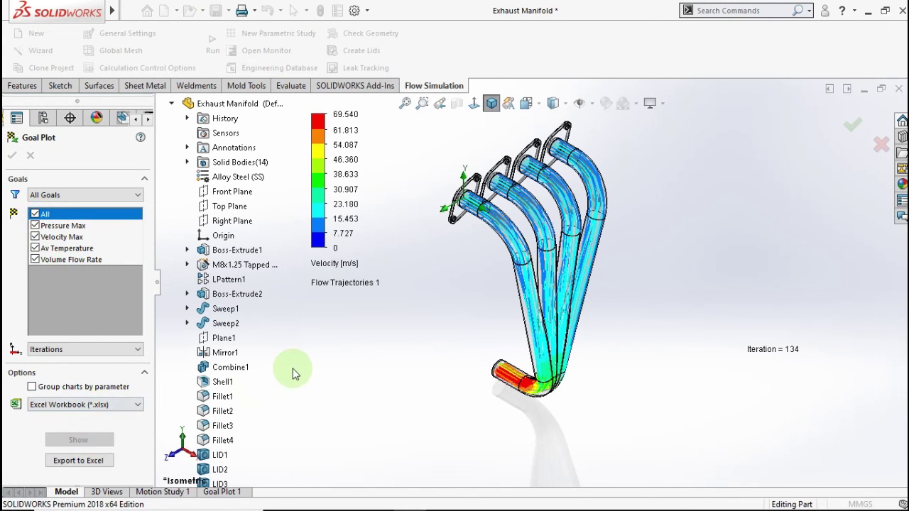